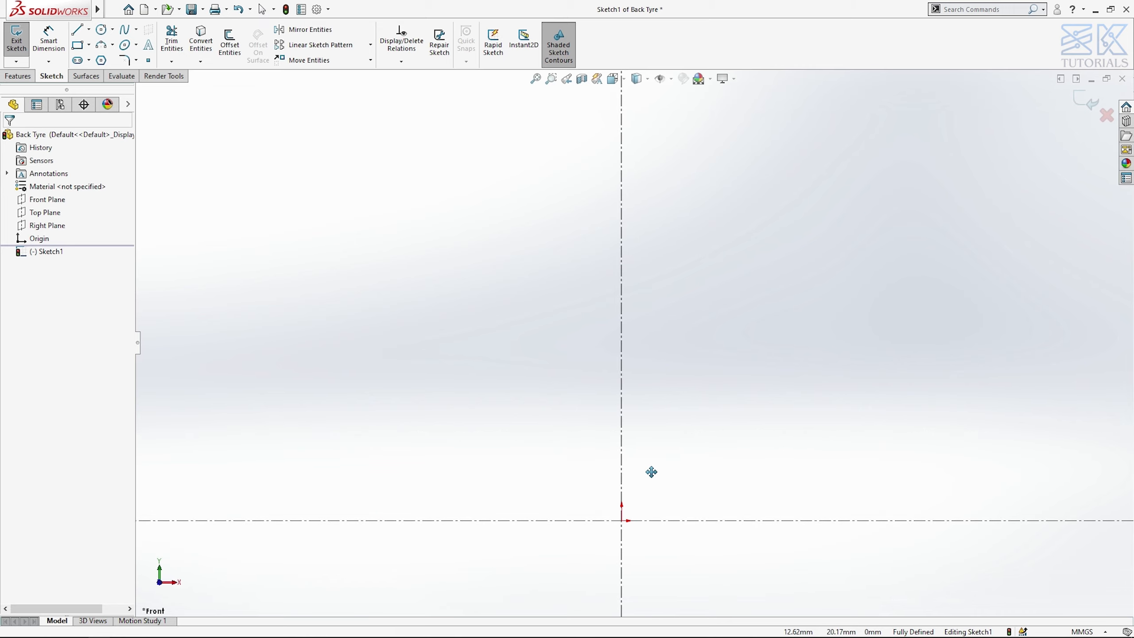
Step: Sketch a three-point arc of about 46 mm radius above the origin, bulging upward across the vertical centerline
left_click(100, 45)
left_click(494, 369)
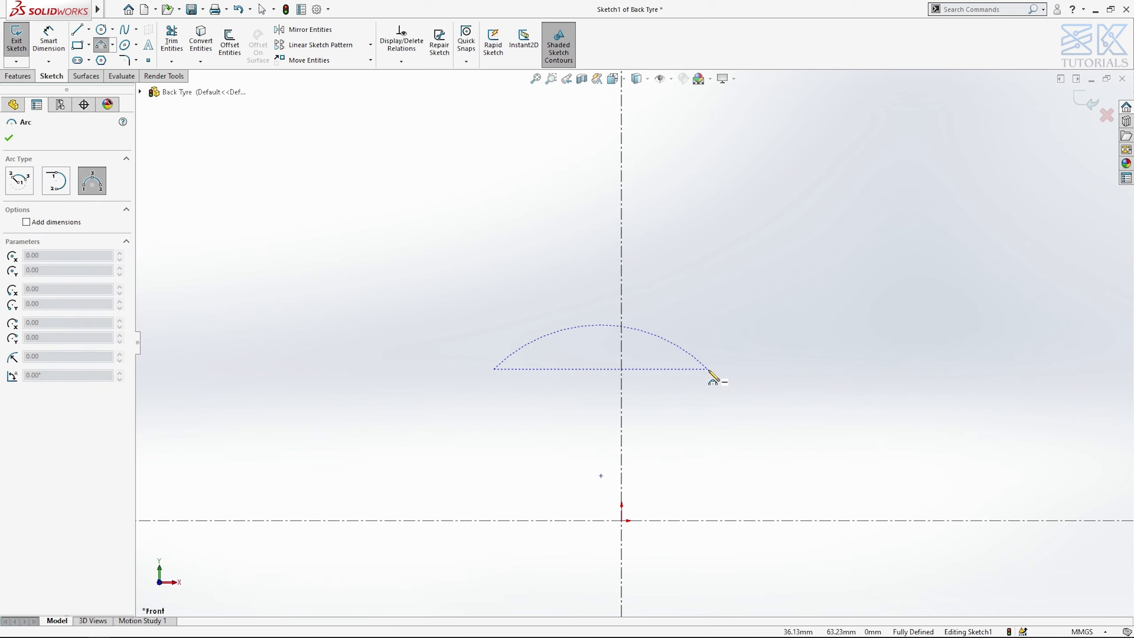
left_click(615, 244)
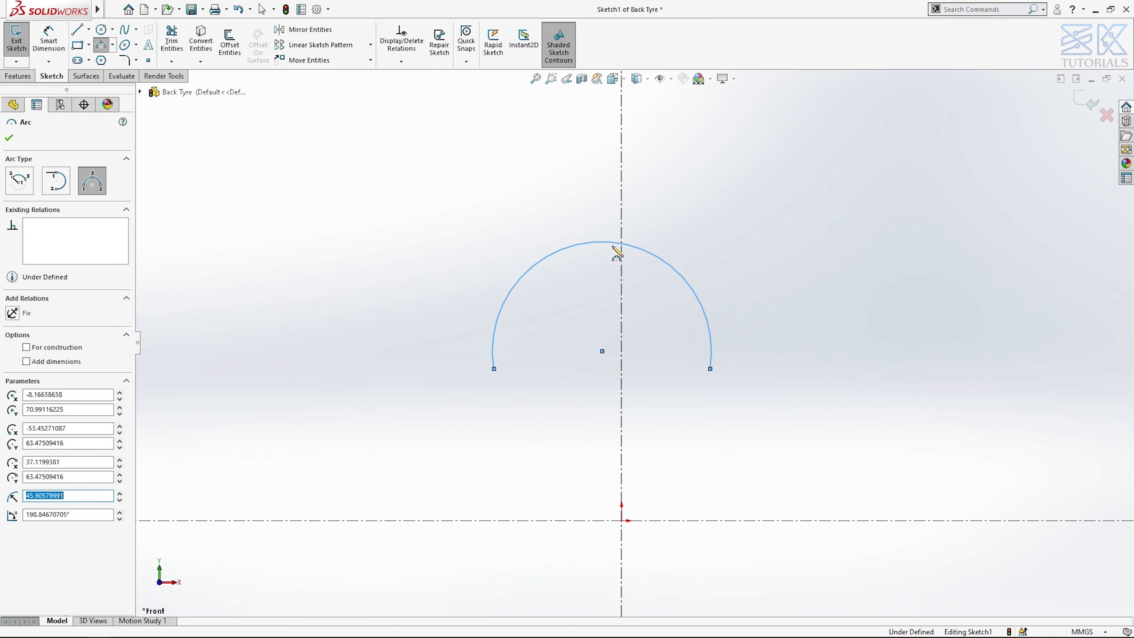
key("Escape")
Step: Sketch a stepped chain from the arc's left end: short horizontal line inward, short vertical line down, and horizontal line about 11 mm long inward
key("l")
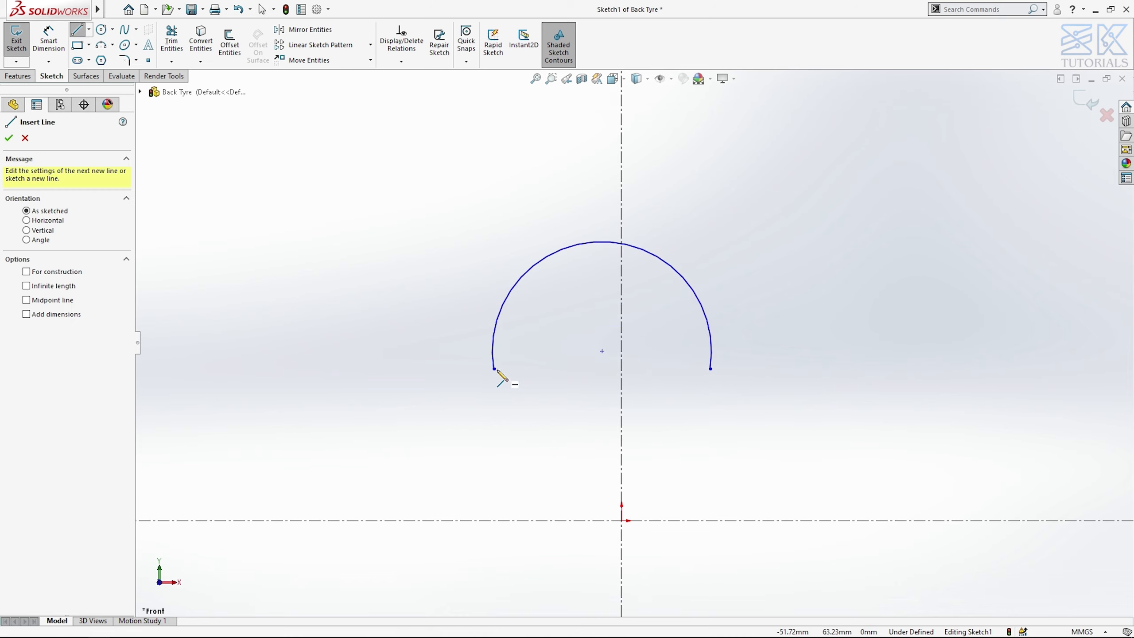
left_click(493, 369)
left_click(515, 369)
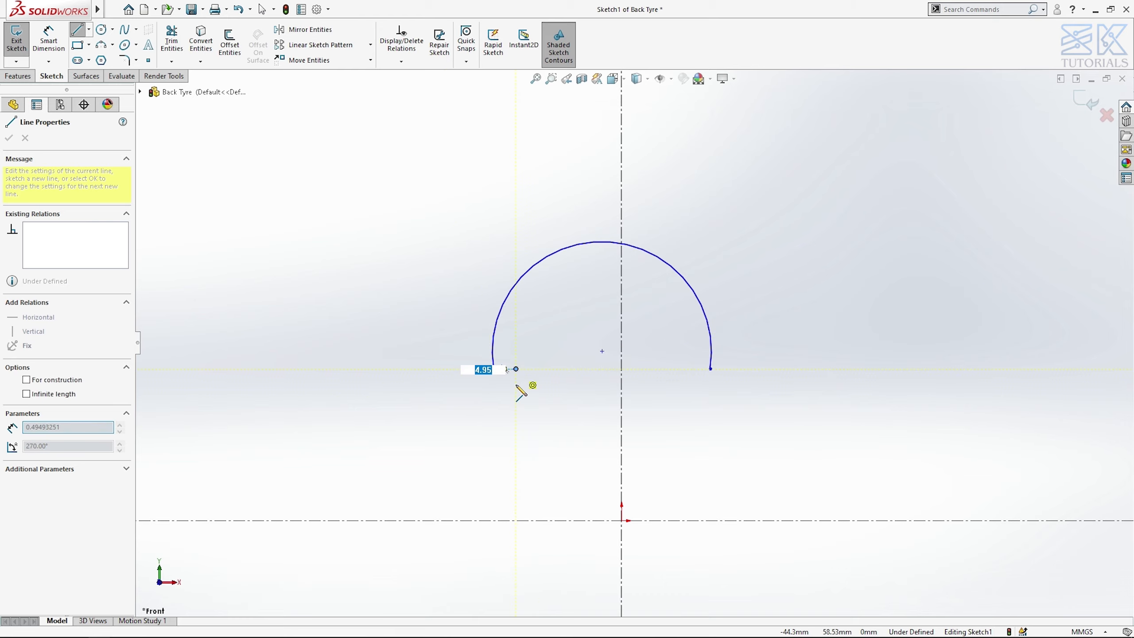
left_click(515, 390)
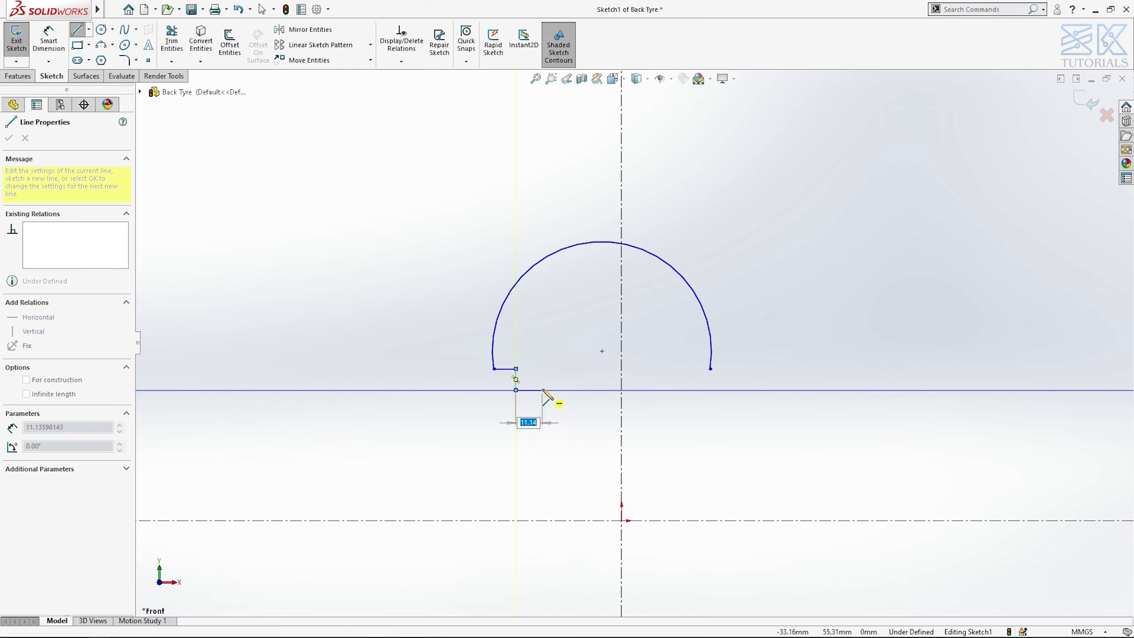
left_click(542, 389)
key("Escape")
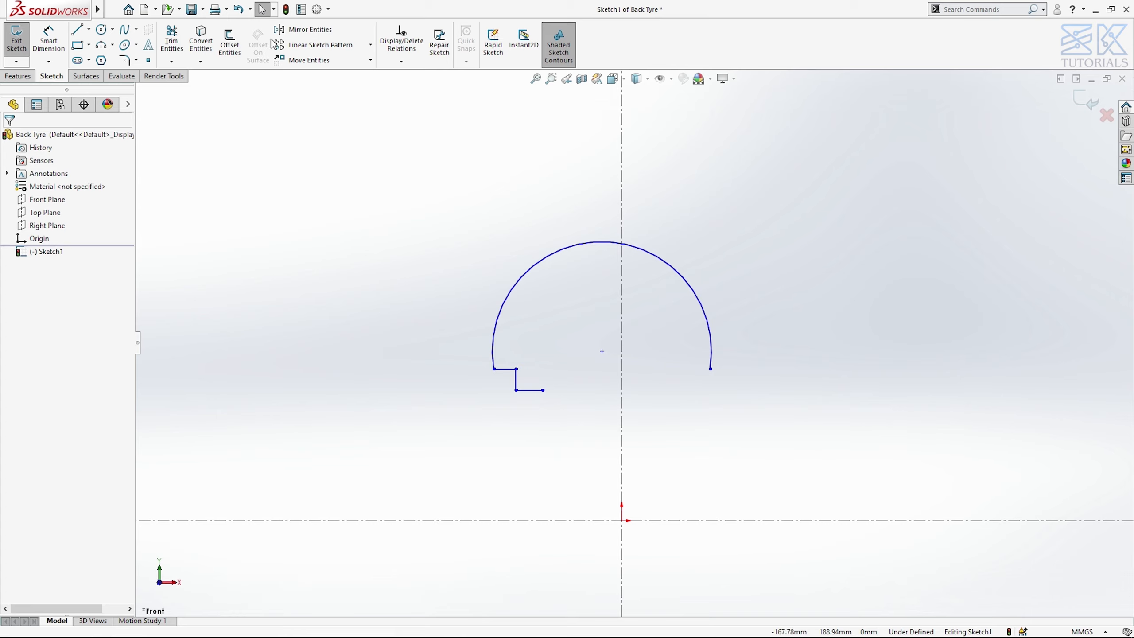
Step: Mirror the three stepped lines about the vertical centerline, keeping the originals
left_click(286, 30)
left_click_drag(582, 433, 511, 361)
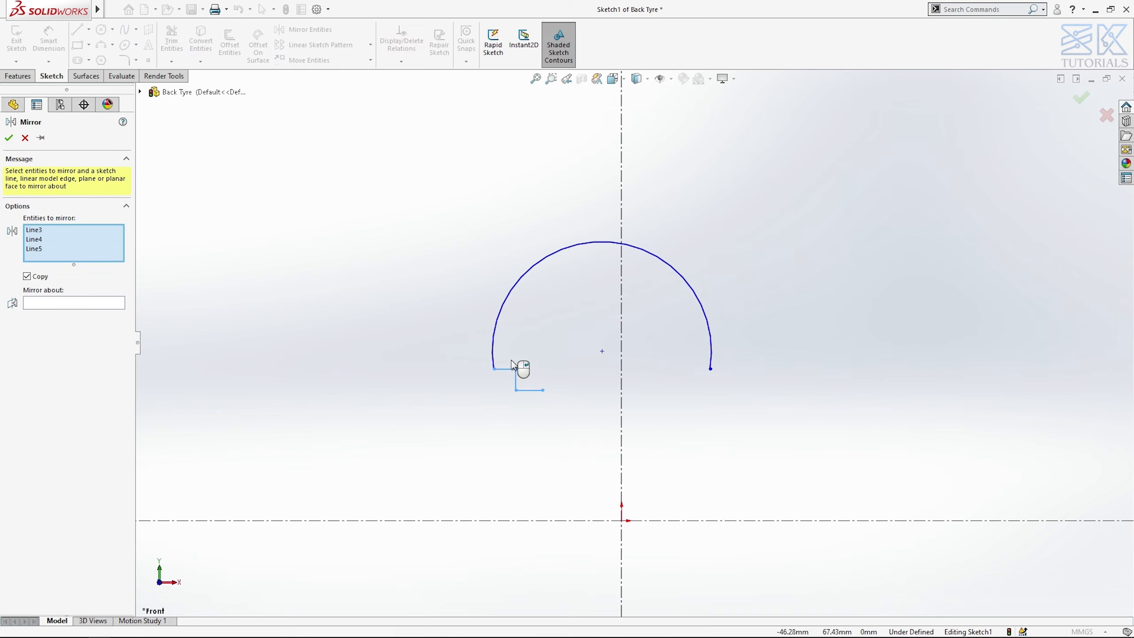
right_click(512, 361)
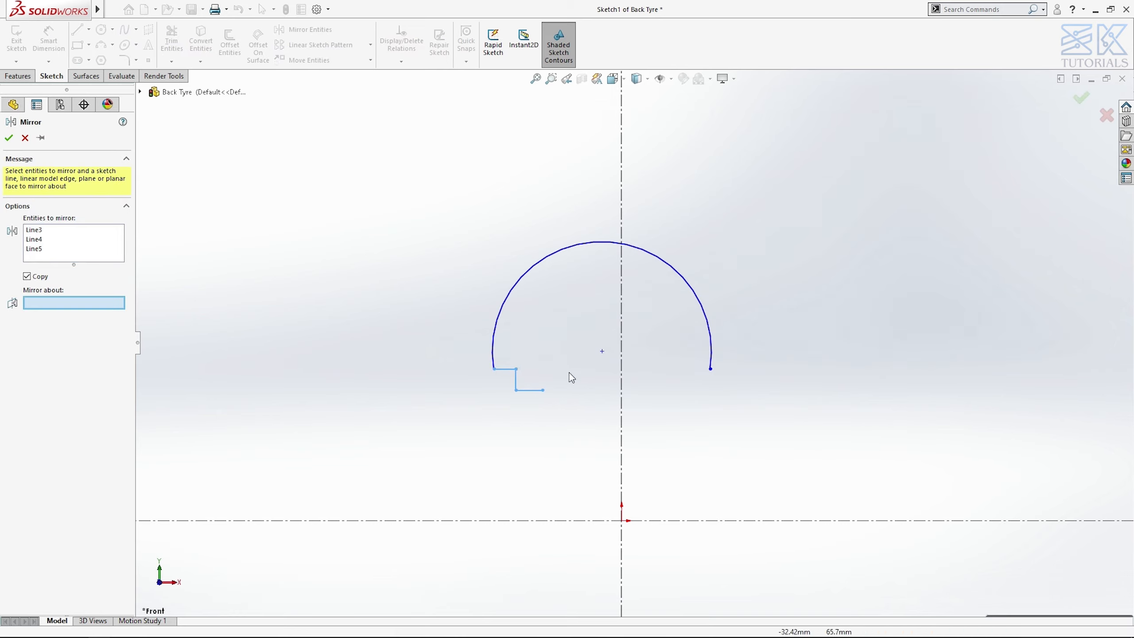
left_click(622, 397)
right_click(622, 397)
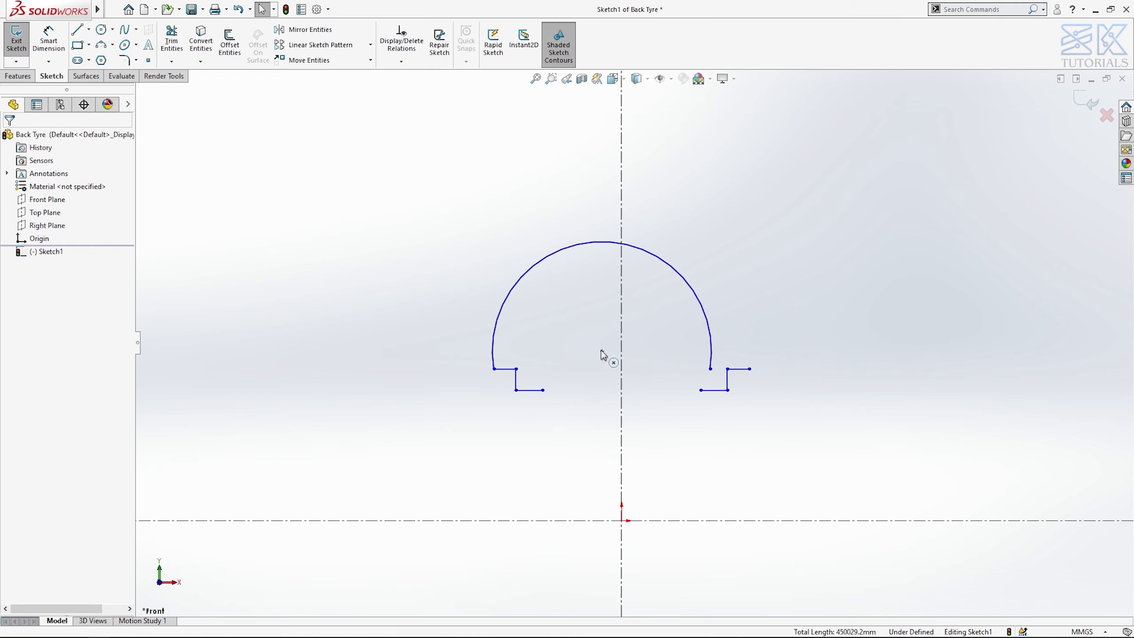
Step: Move the arc's center onto the vertical centerline and adjust its right end together with the mirrored step's outer end, widening the arc slightly
left_click_drag(615, 354, 634, 360)
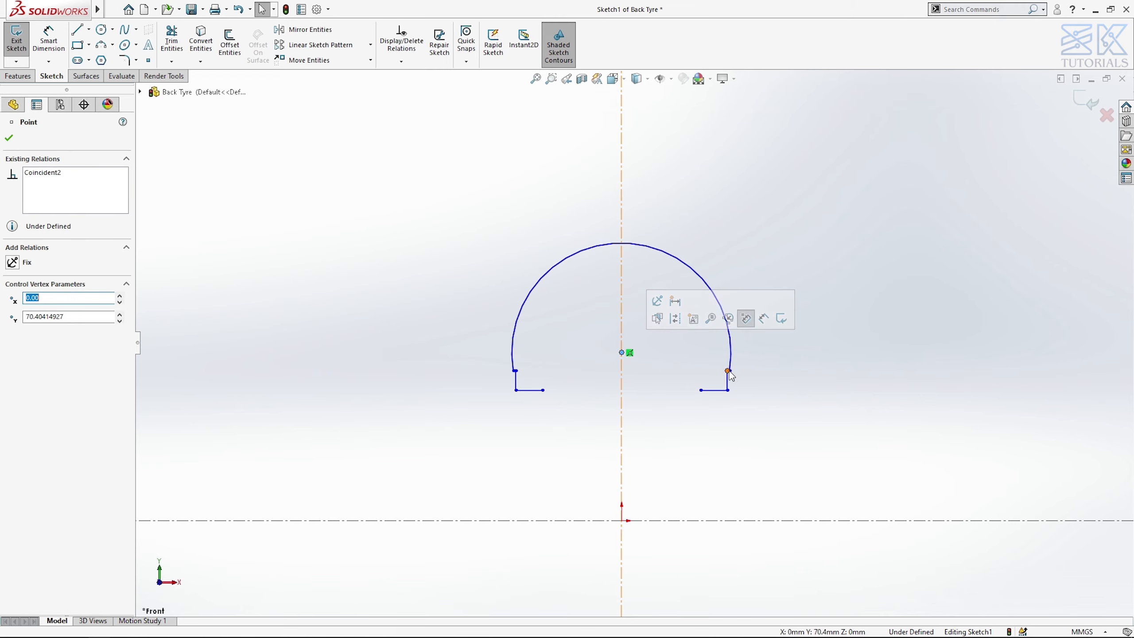
mouse_move(731, 372)
left_mouse_down()
mouse_move(751, 375)
mouse_move(744, 368)
left_mouse_up()
left_click(584, 351)
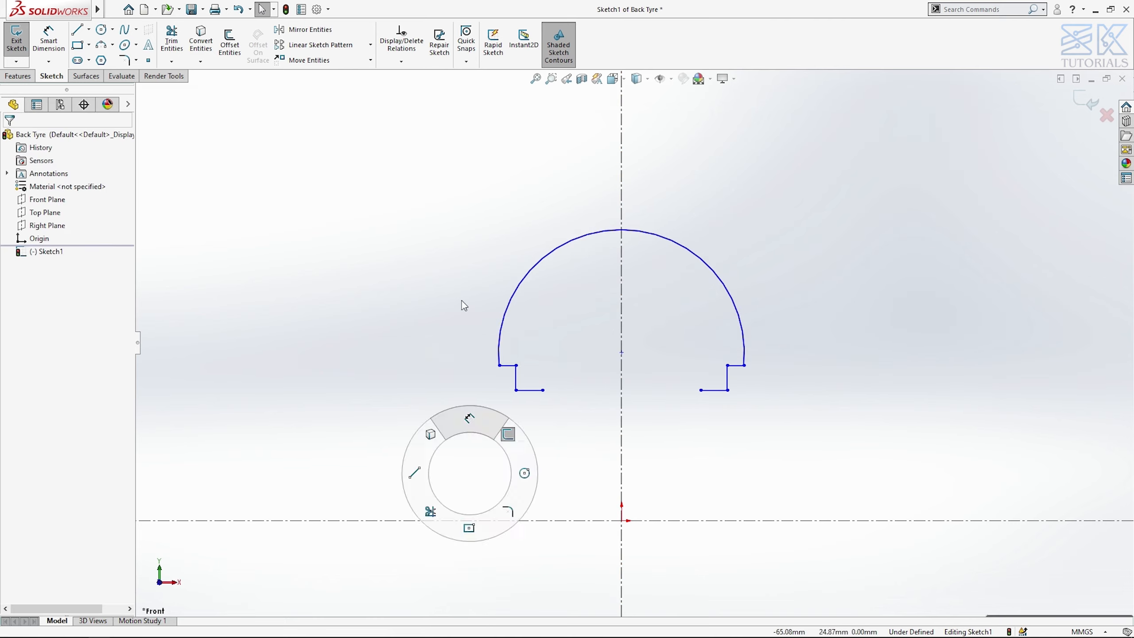
Step: Dimension the arc's top point as a 70 mm diameter about the horizontal centerline
left_click(622, 230)
left_click(604, 522)
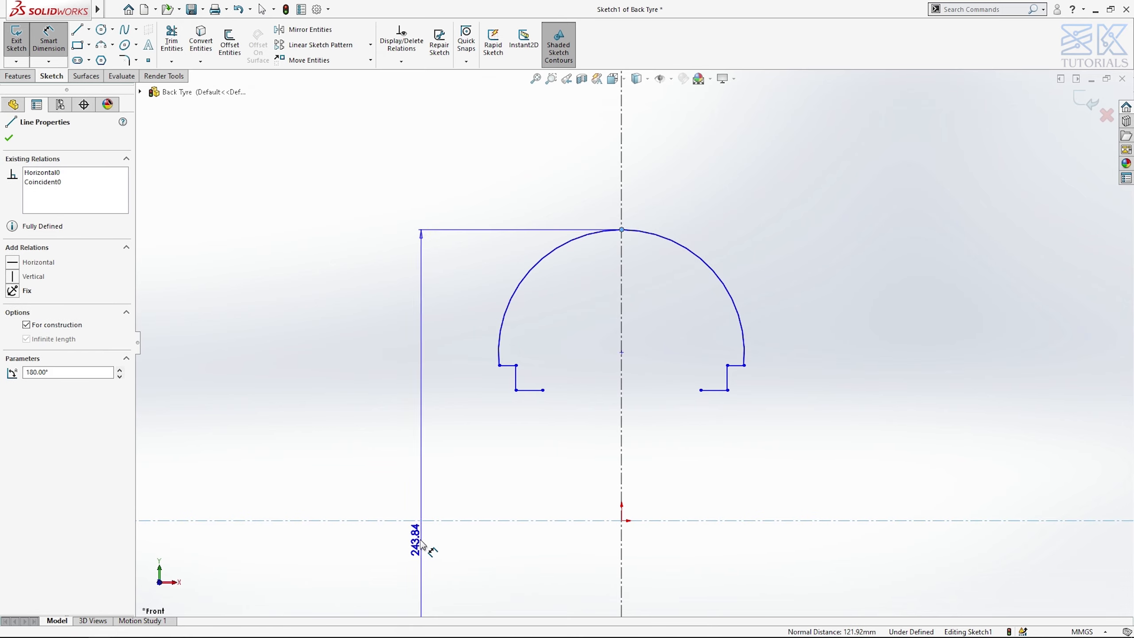
left_click(423, 543)
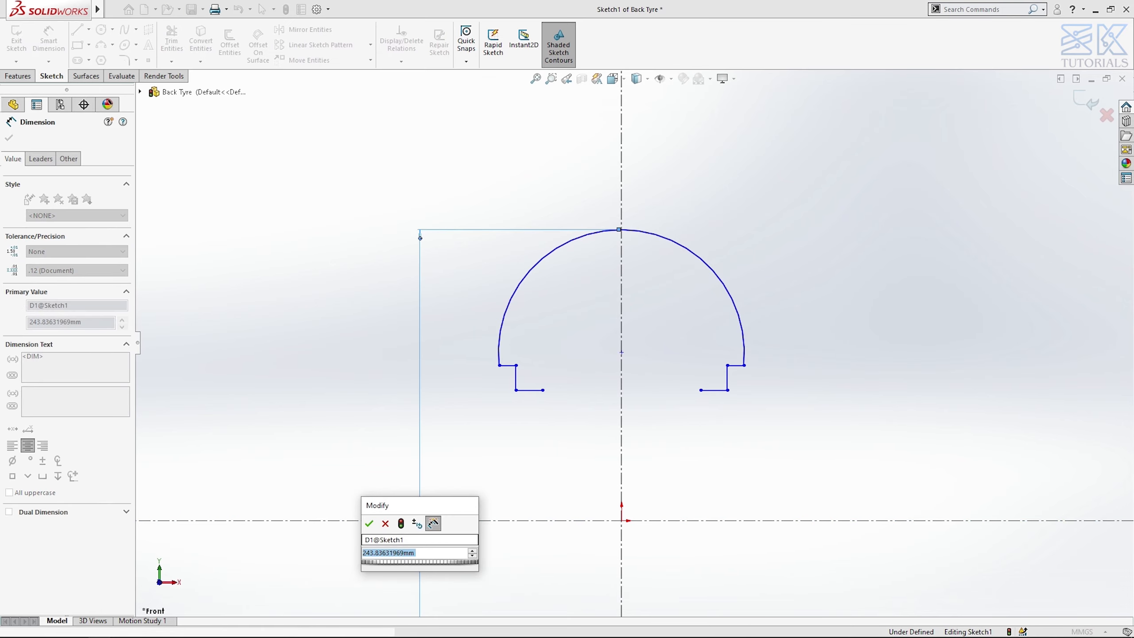
type("70")
key("Return")
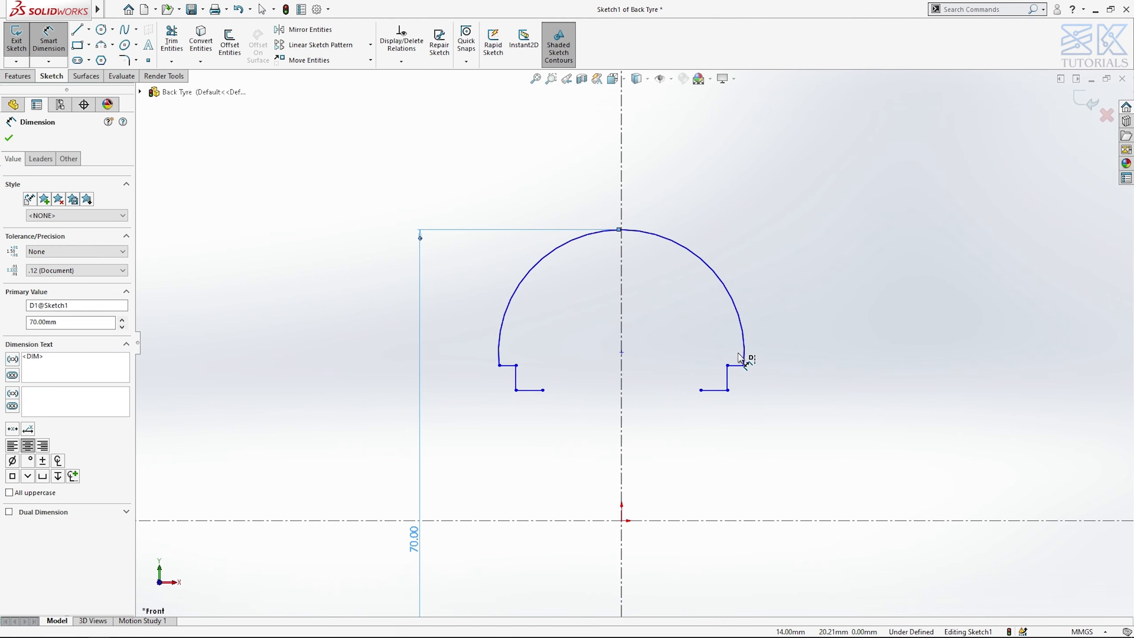
Step: Dimension the short horizontal line at the arc's left end to 1 mm
left_click(511, 369)
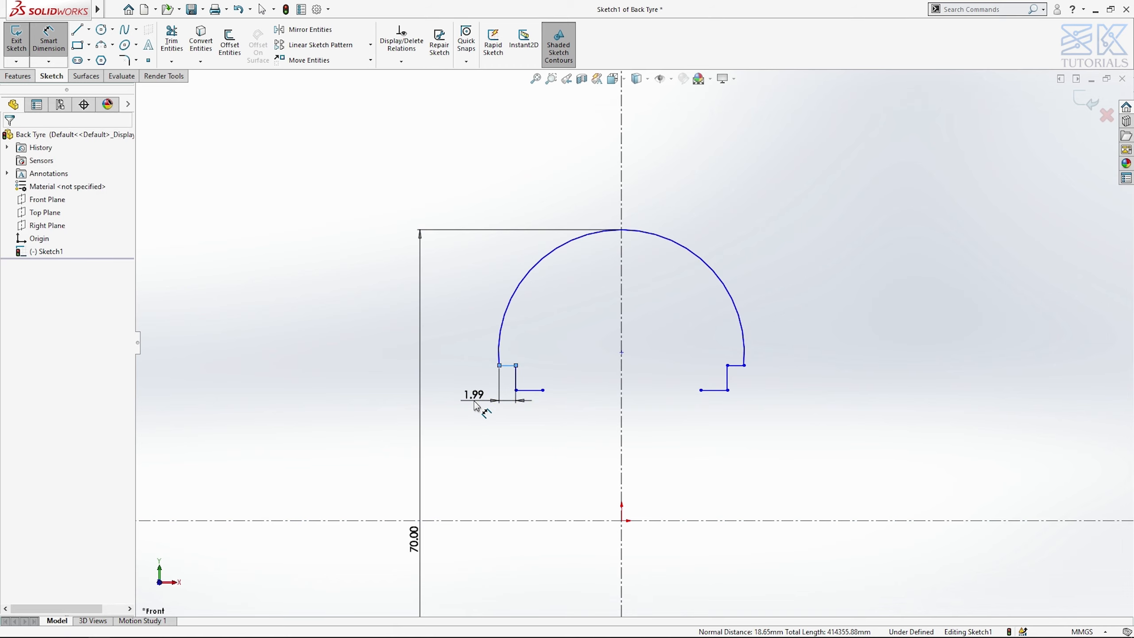
left_click(475, 404)
type("1")
key("Return")
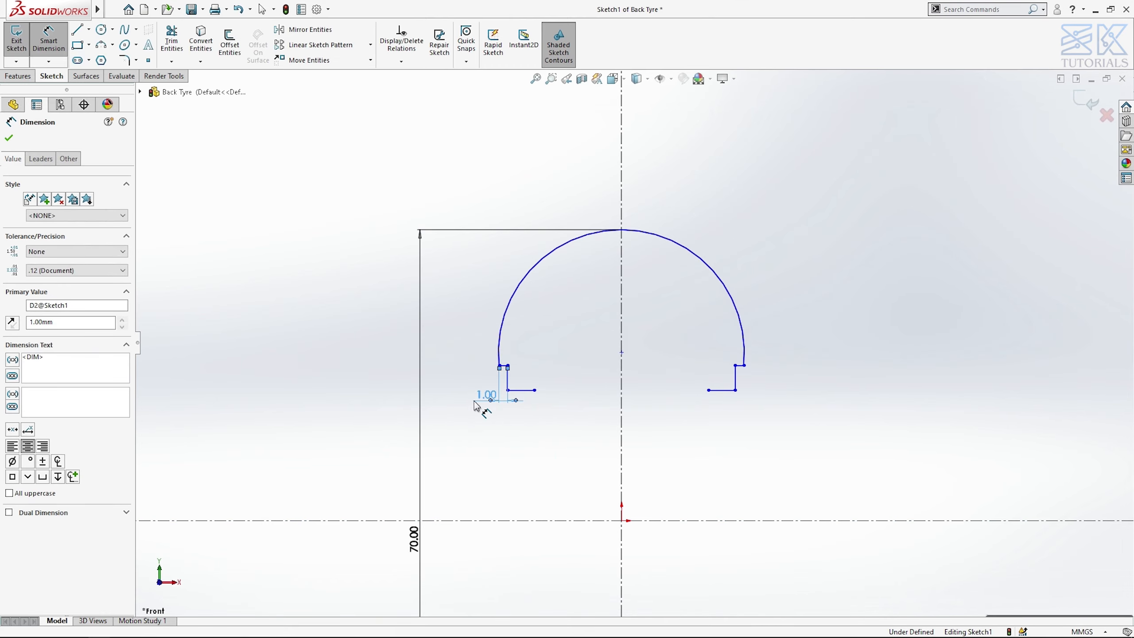
key("Escape")
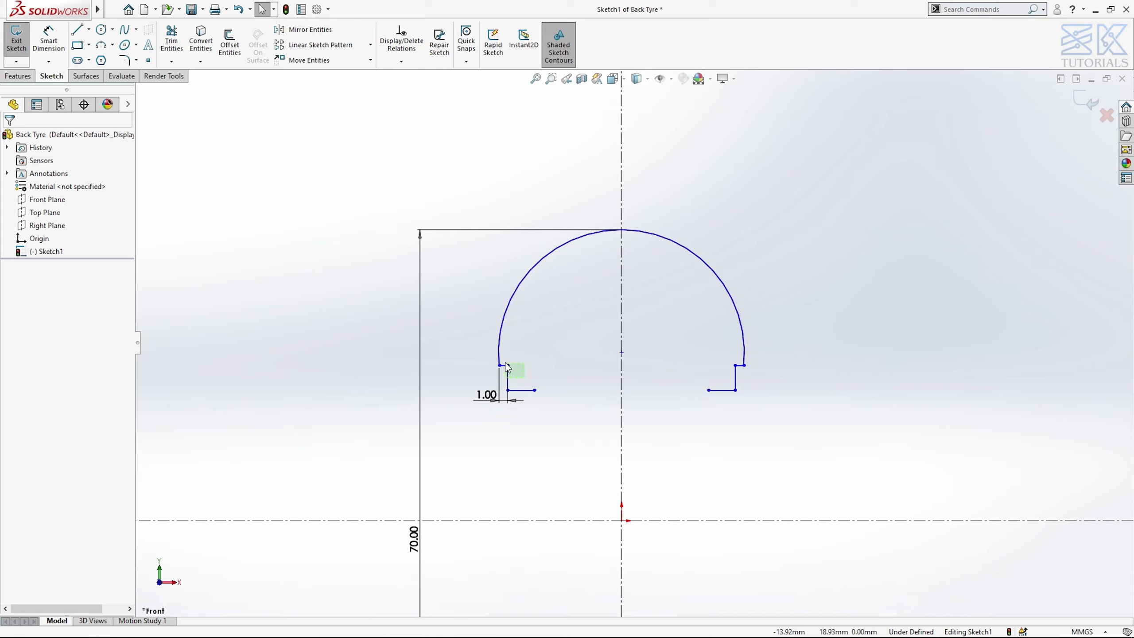
Step: Make the left step's short horizontal and vertical lines equal in length
left_click_drag(525, 378, 504, 360)
left_click(505, 375)
scroll(505, 375, "down", 6)
left_click(601, 335)
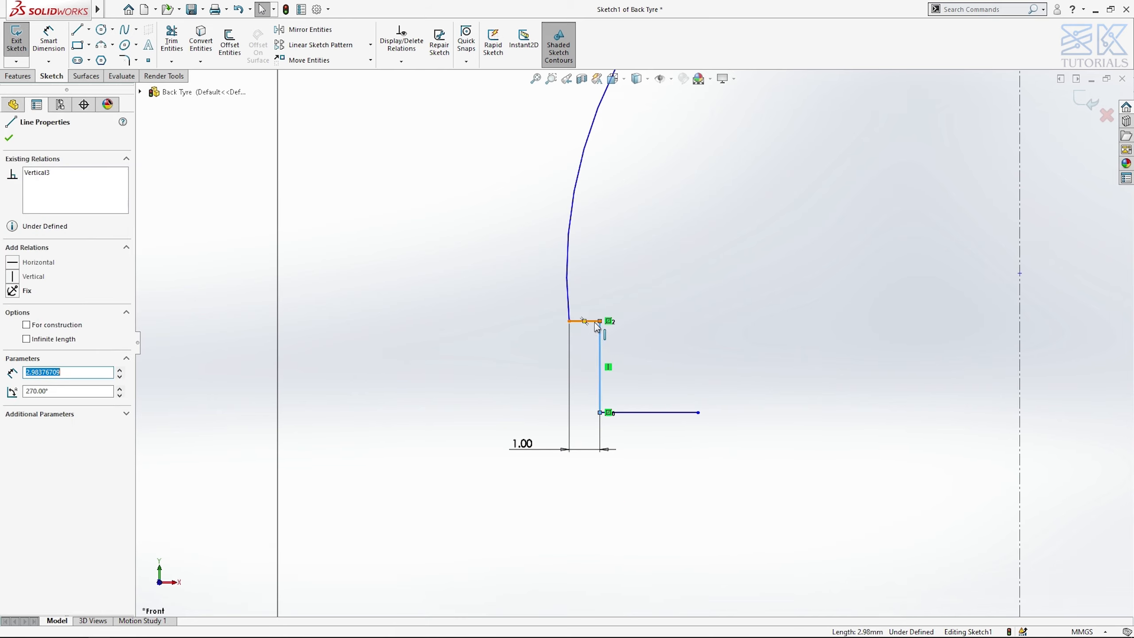
left_click(590, 321)
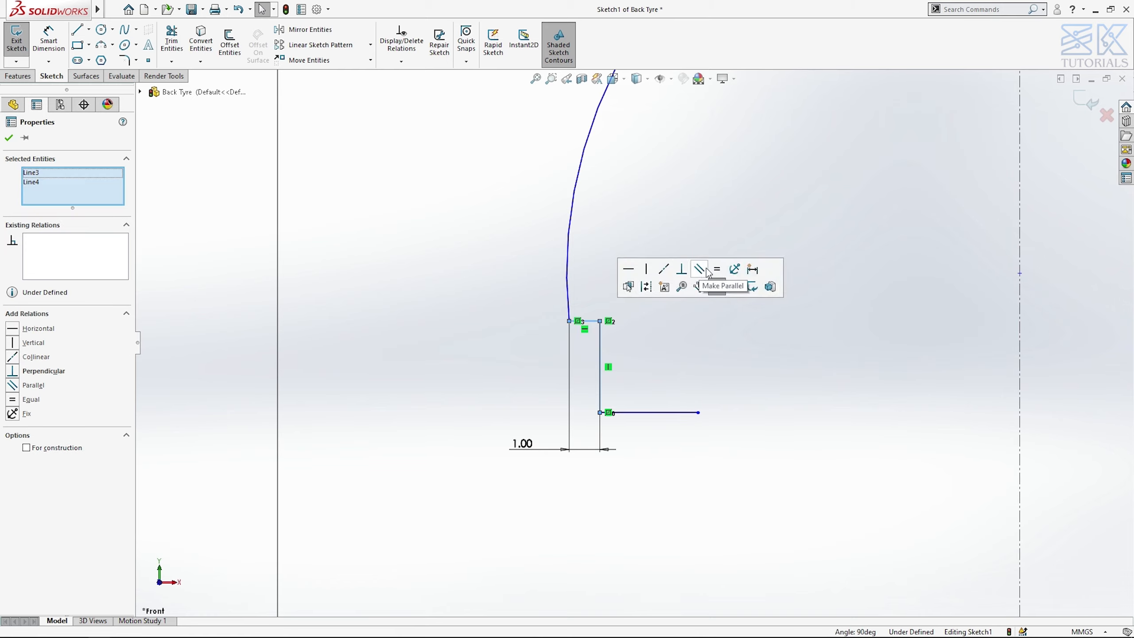
left_click(717, 269)
left_click(706, 335)
key("f")
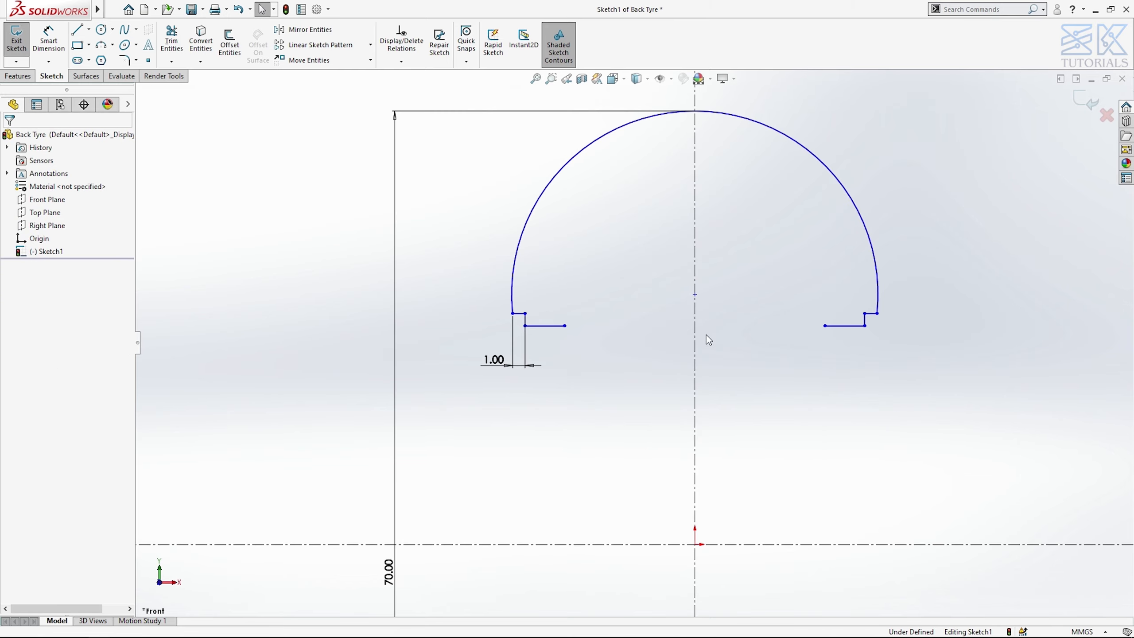
Step: Dimension the right step's short horizontal line as a 38 mm diameter about the horizontal centerline
key("d")
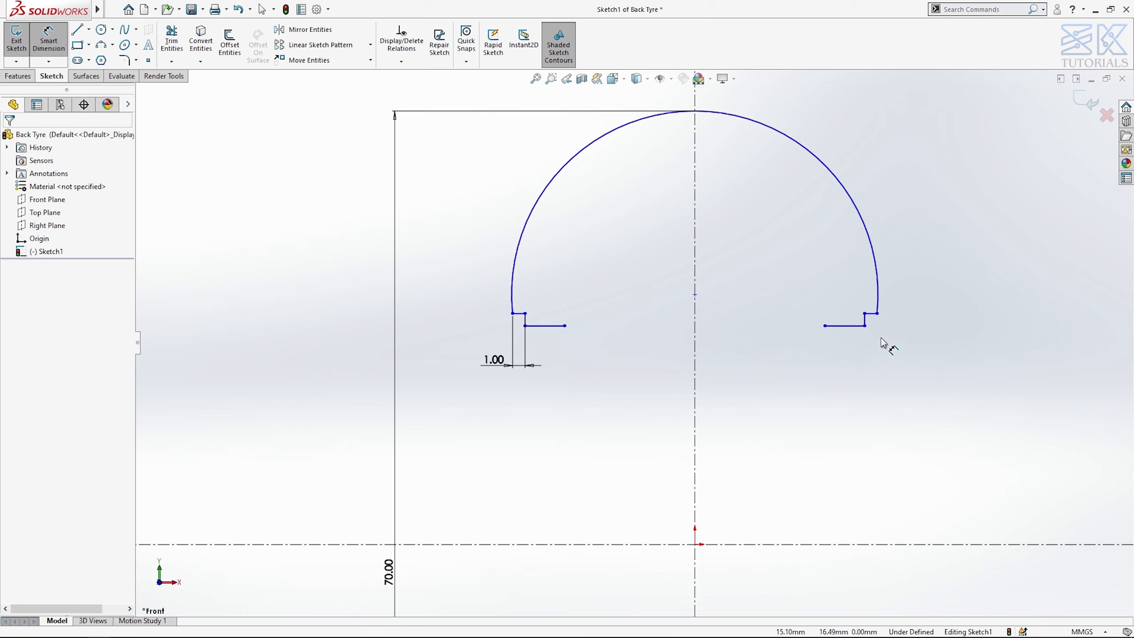
left_click(875, 321)
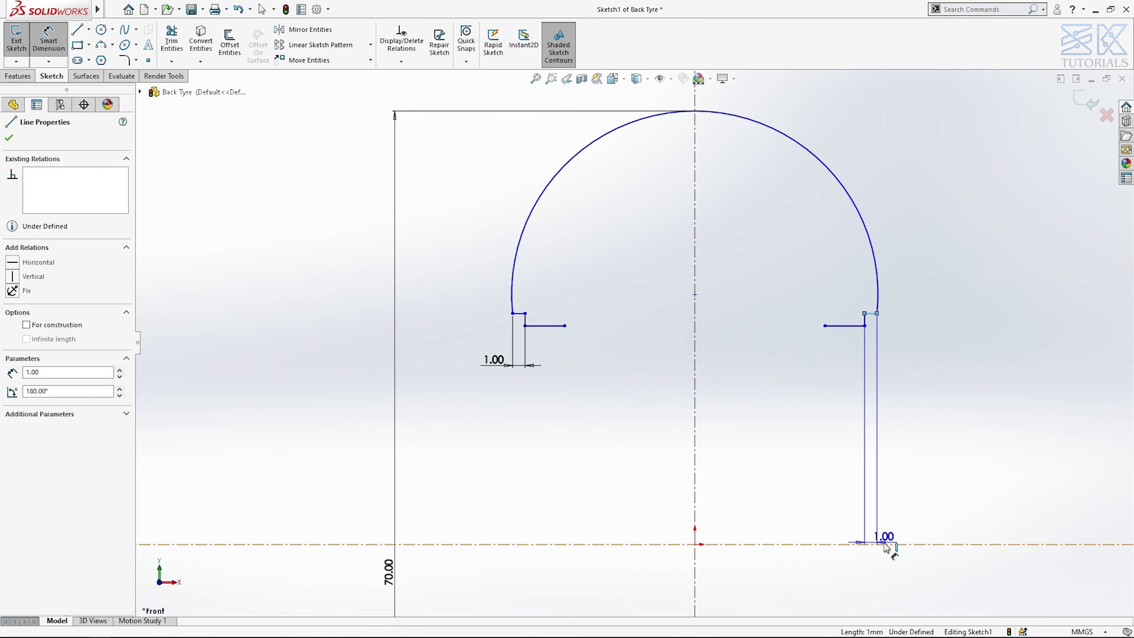
left_click(890, 544)
left_click(903, 554)
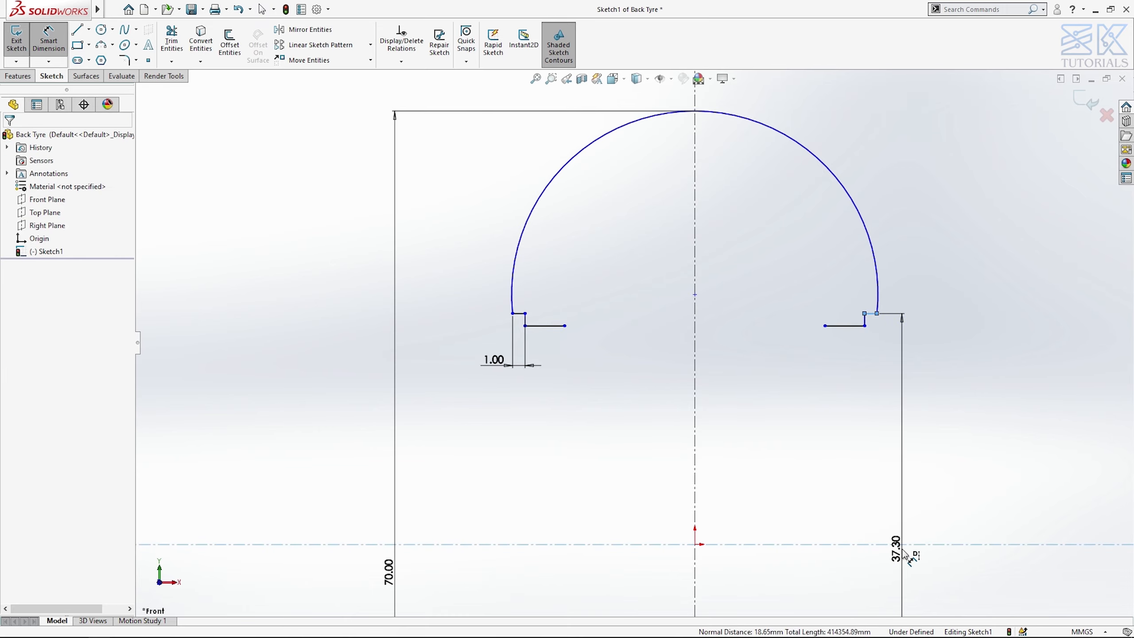
type("38")
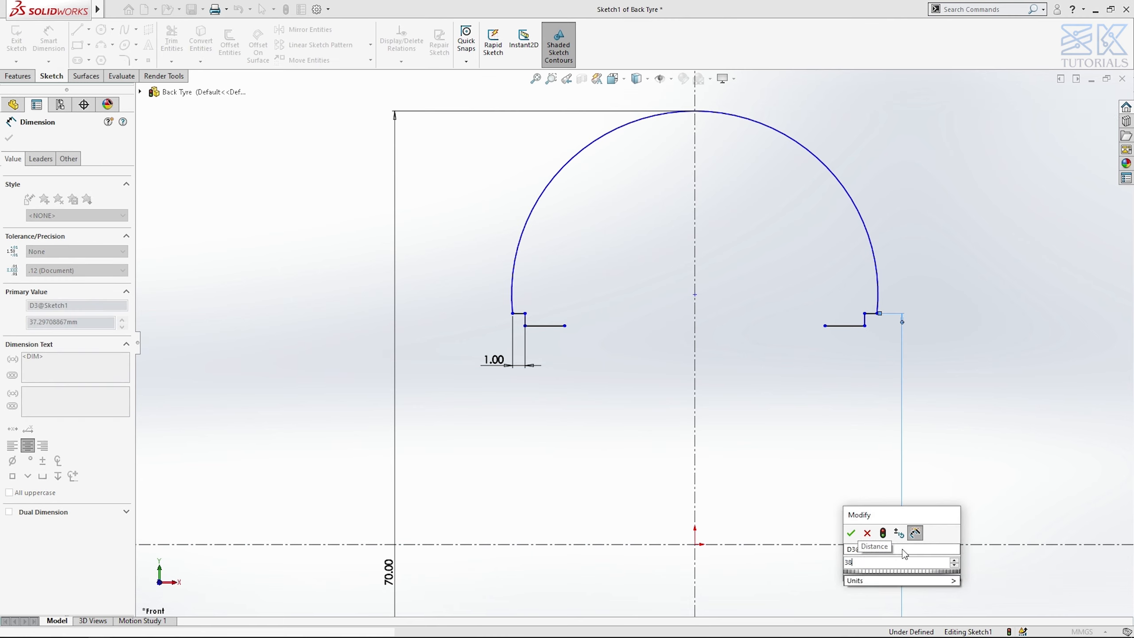
key("Return")
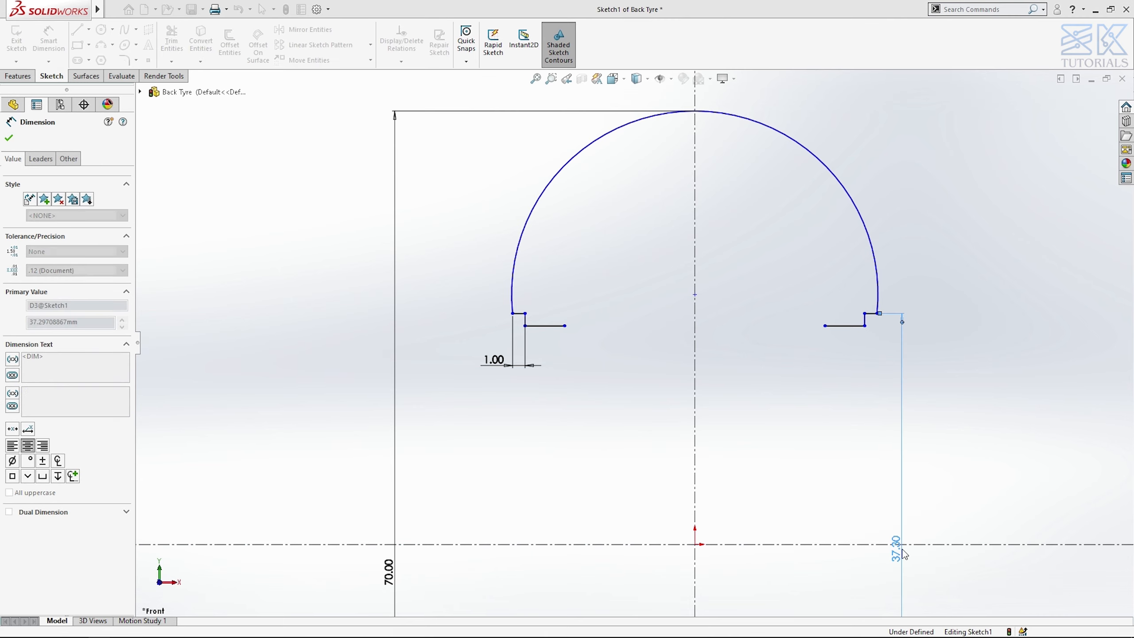
key("Escape")
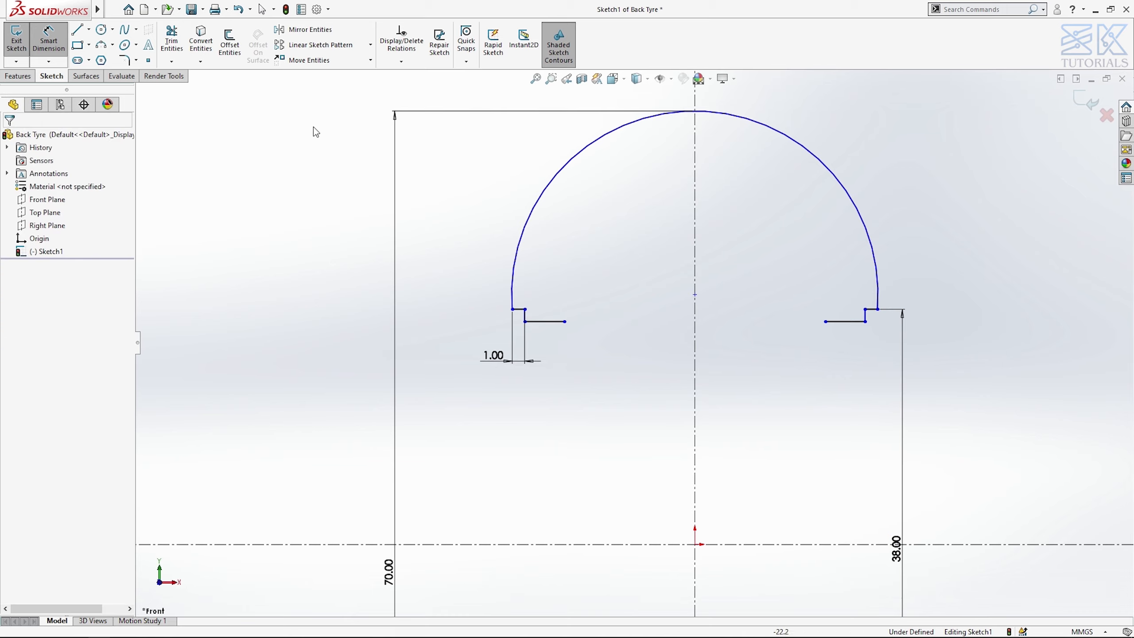
Step: Offset the arc and both steps' short lines 2 mm inward, and shorten the lowest lines to the offset's ends to close the profile
left_click(230, 46)
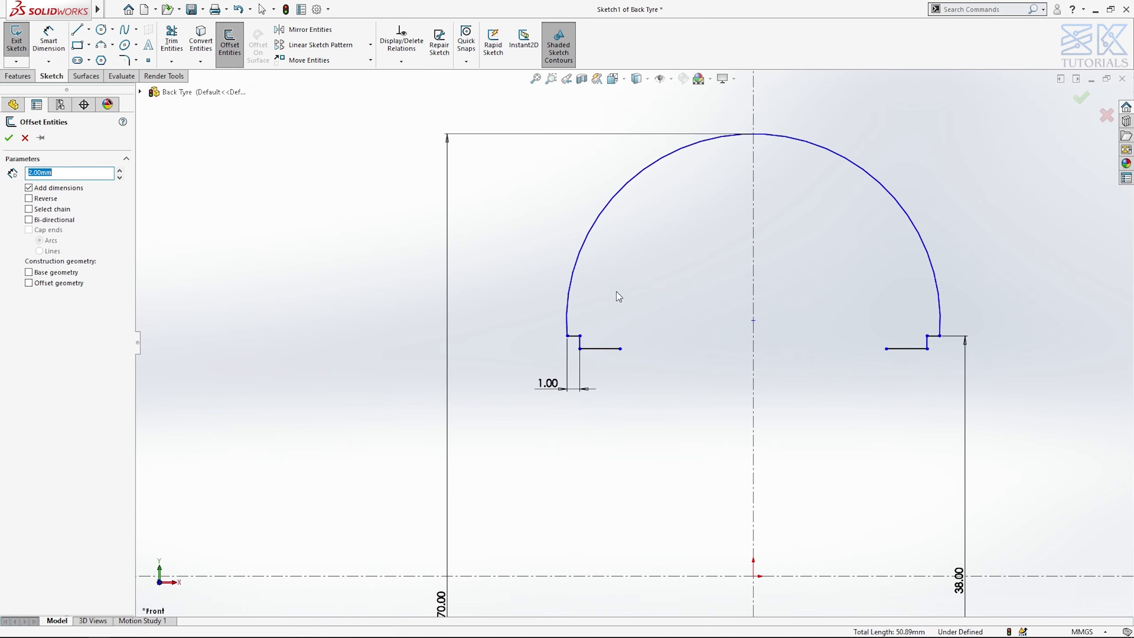
left_click(568, 275)
left_click(575, 340)
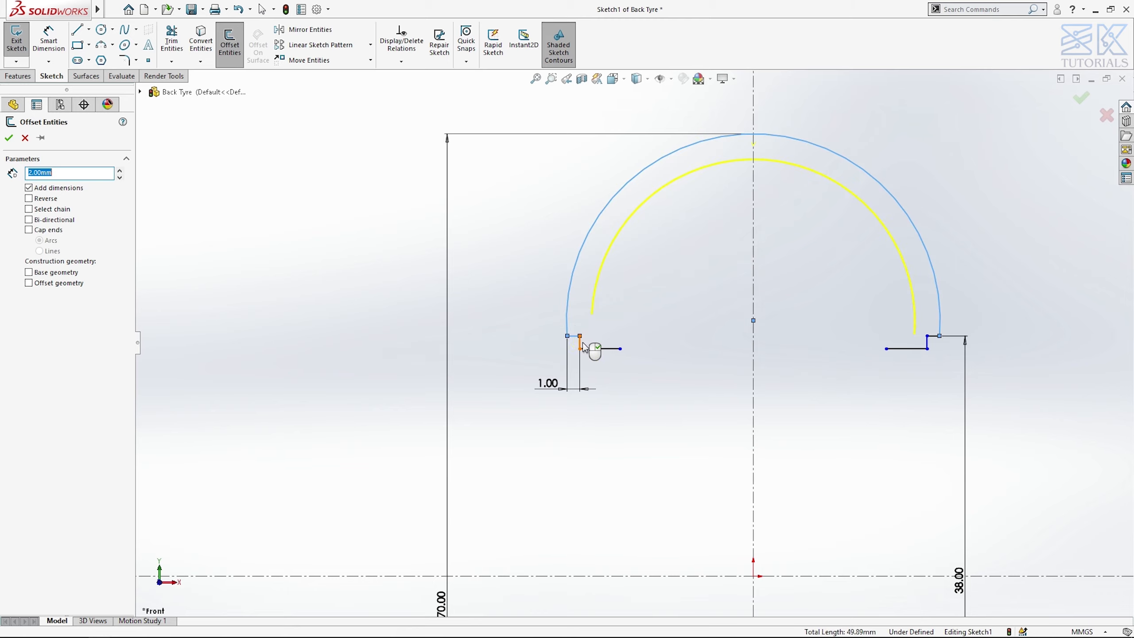
left_click(582, 345)
left_click(928, 342)
right_click(933, 338)
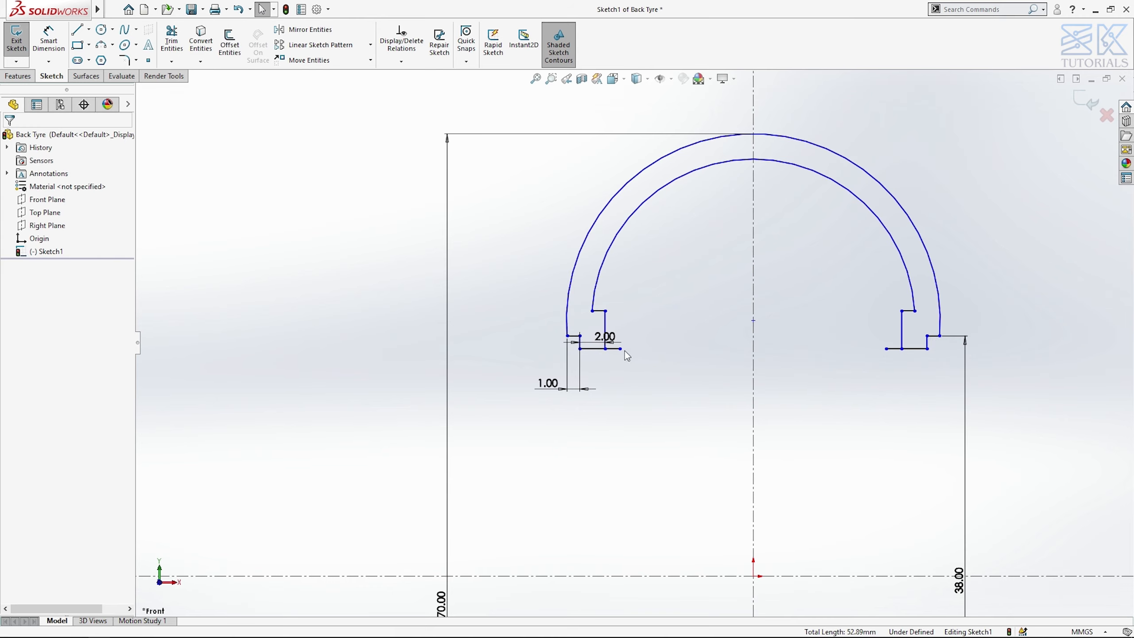
left_click(606, 349)
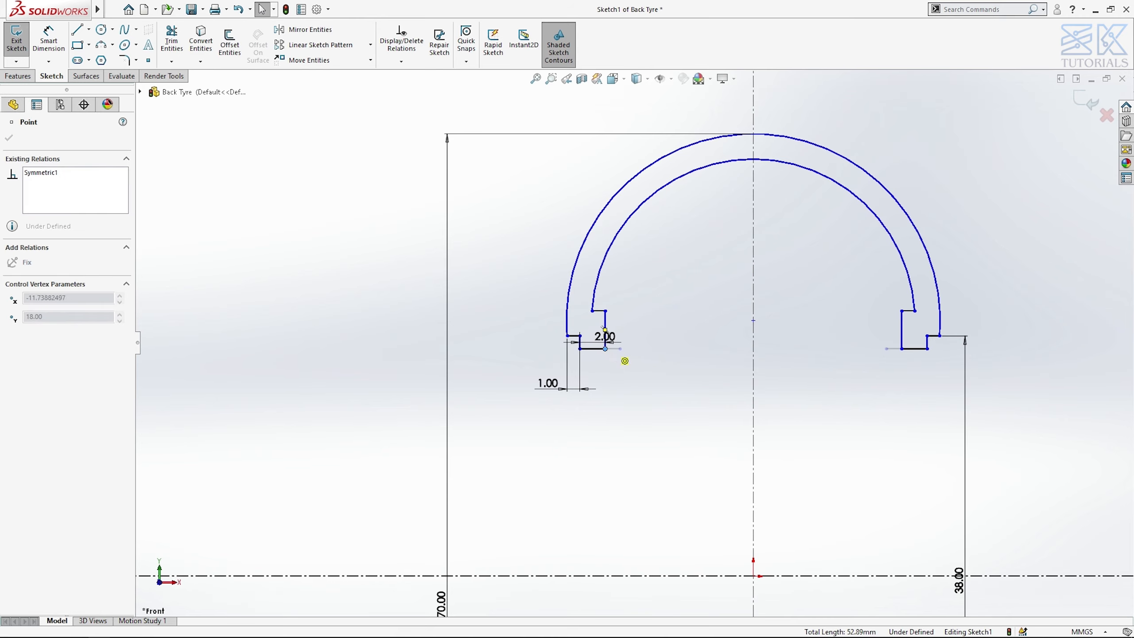
left_click(620, 359)
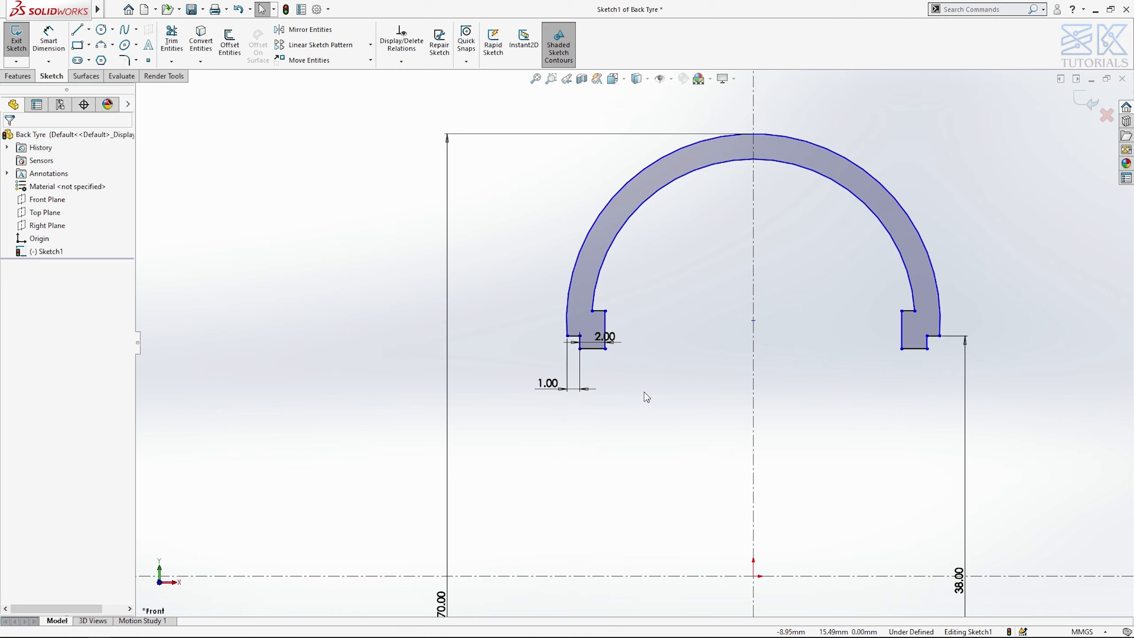
Step: Dimension the distance between the outer vertical lines of the two steps as 15 mm
right_click_drag(644, 391, 630, 231)
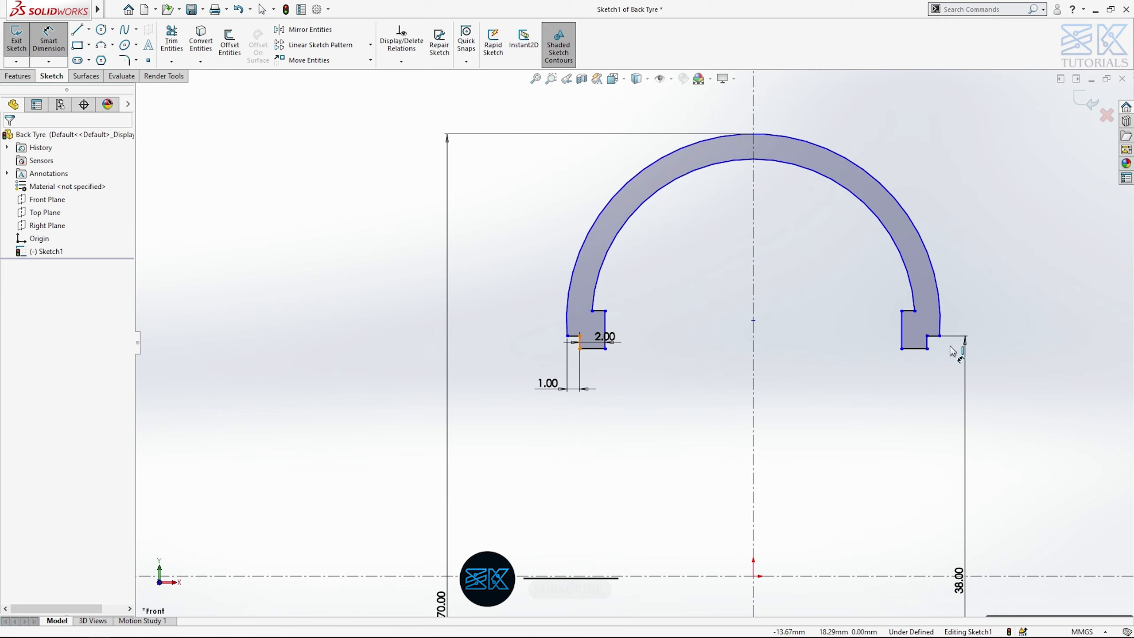
left_click(927, 343)
left_click(927, 348)
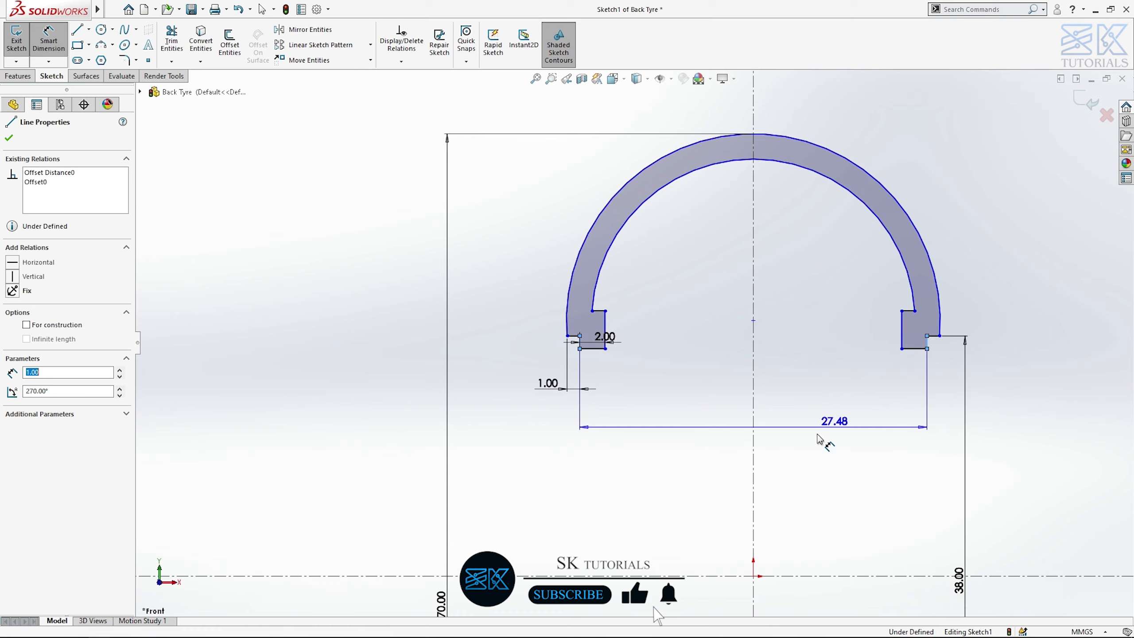
left_click(799, 440)
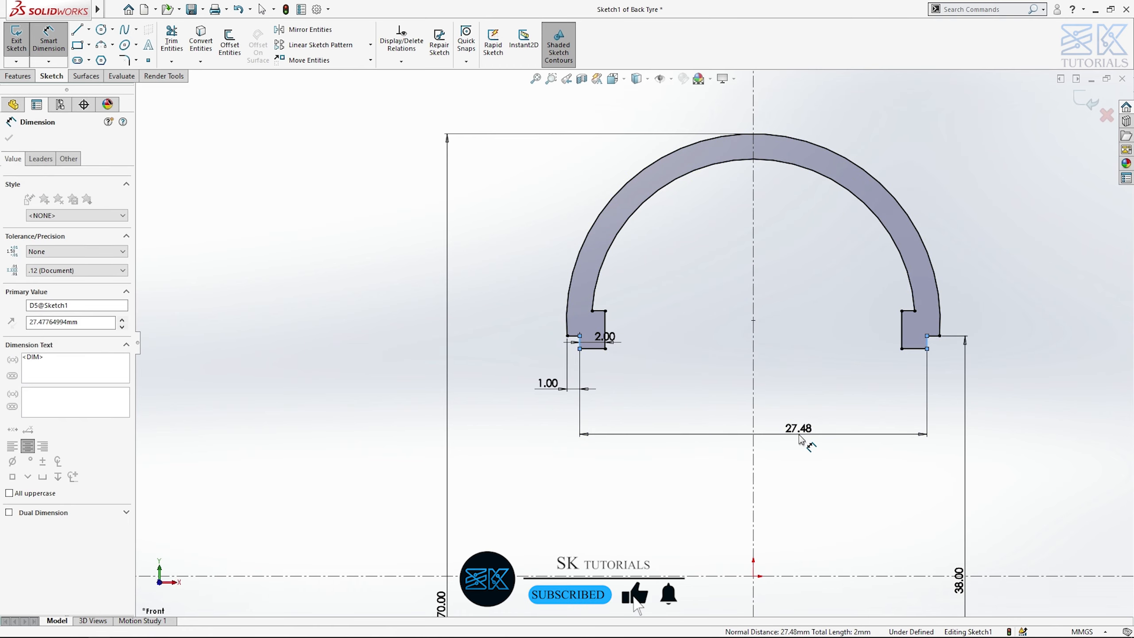
type("15")
key("Return")
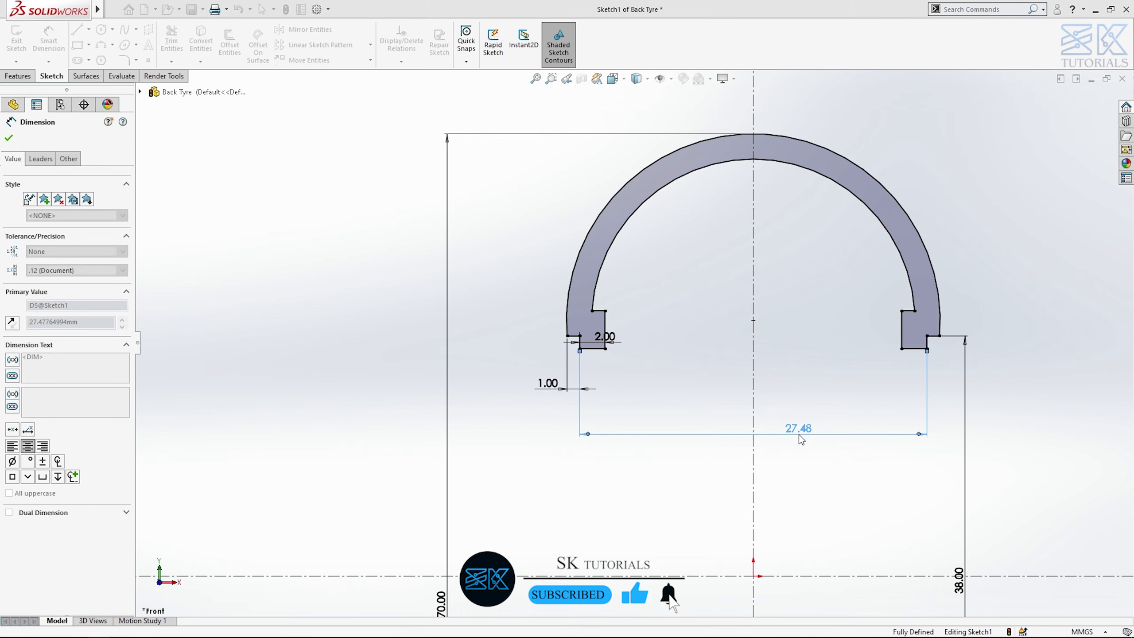
Step: Revolve the closed tyre profile 360 degrees about the horizontal centerline
key("Escape")
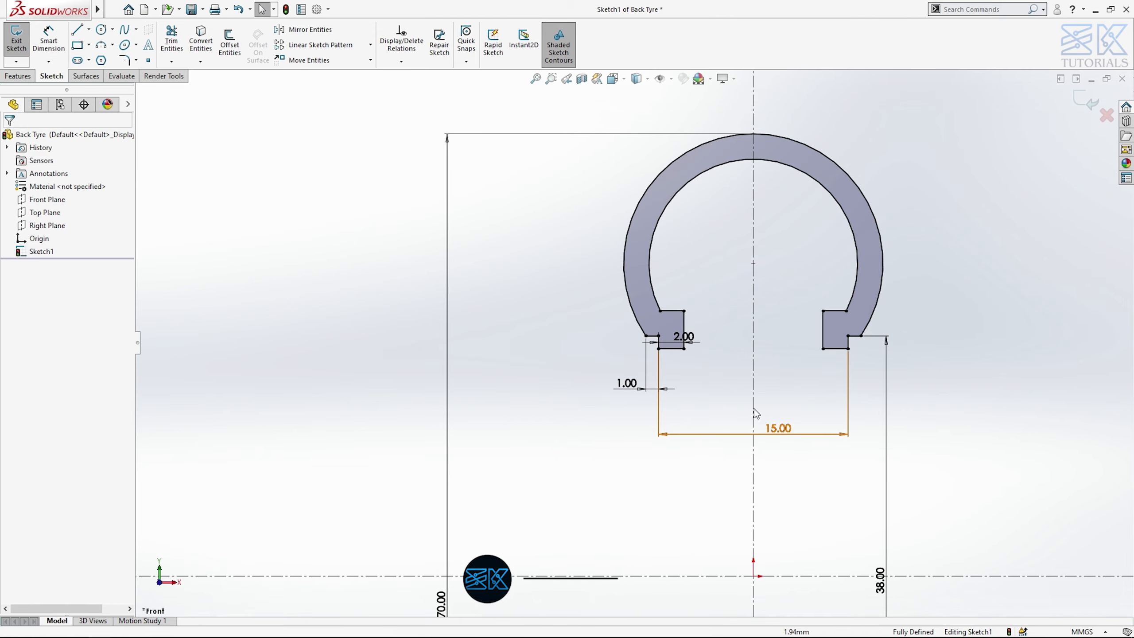
key("ctrl+7")
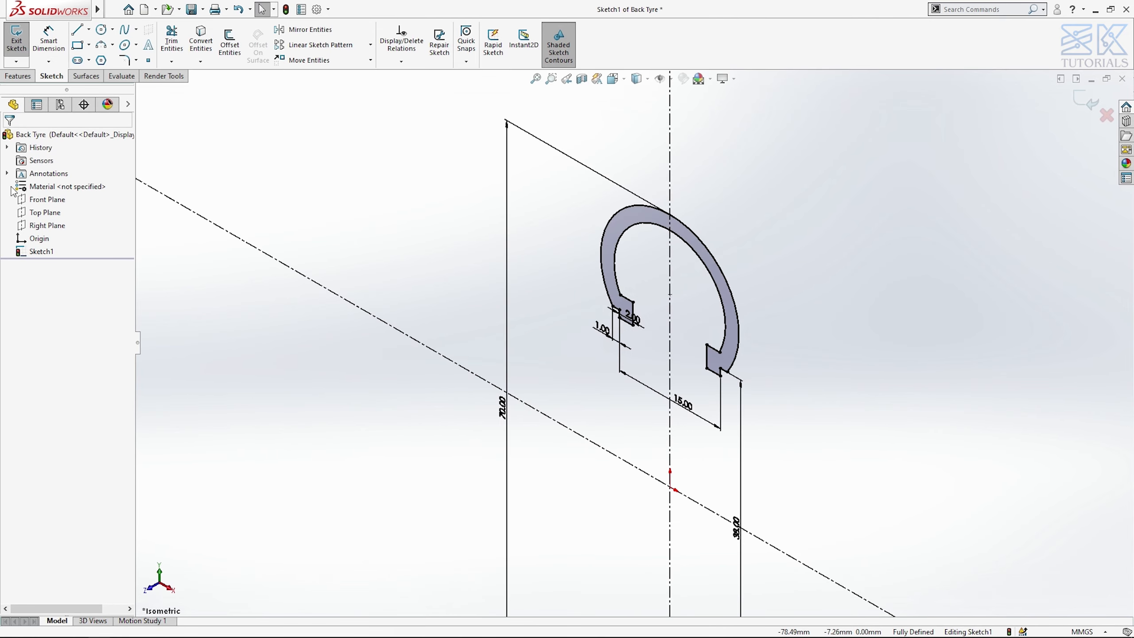
left_click(16, 77)
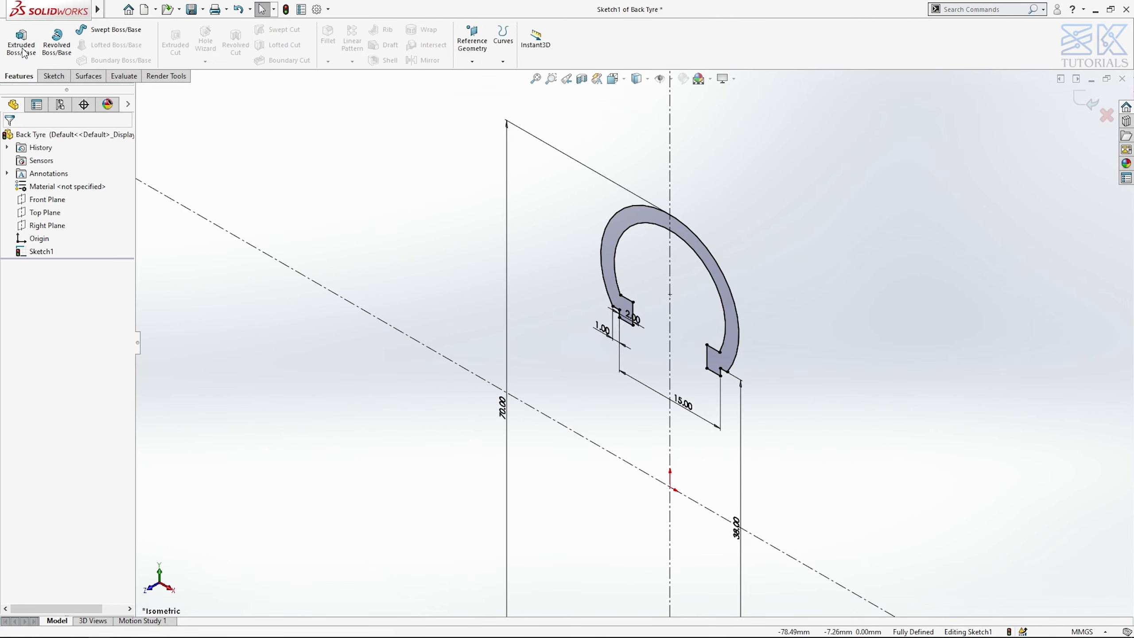
left_click(60, 50)
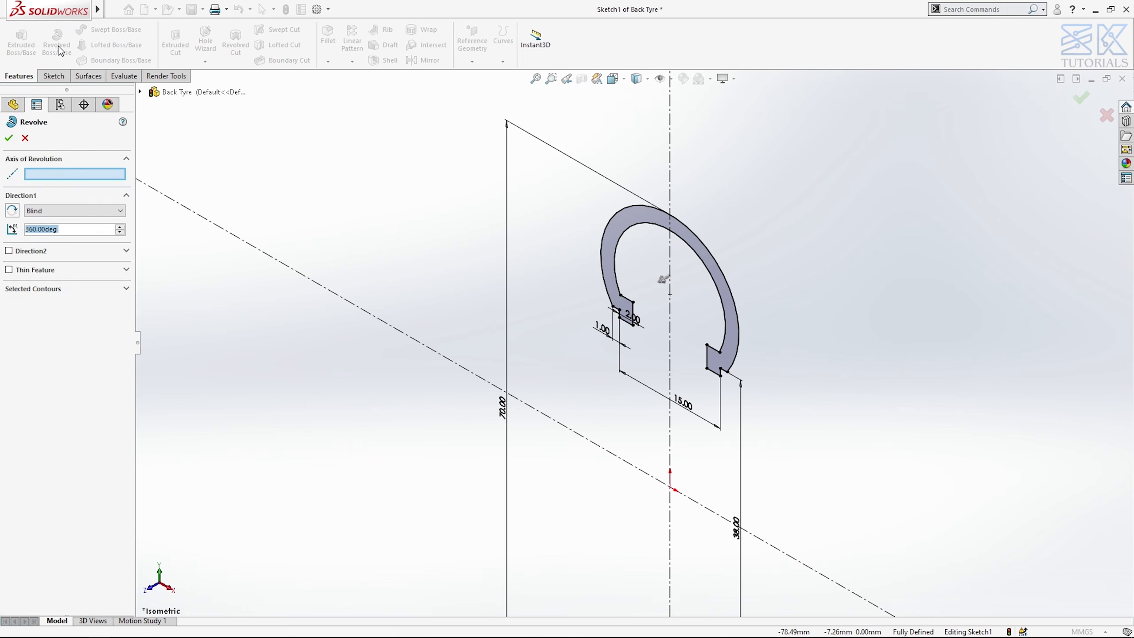
left_click(420, 345)
right_click(420, 345)
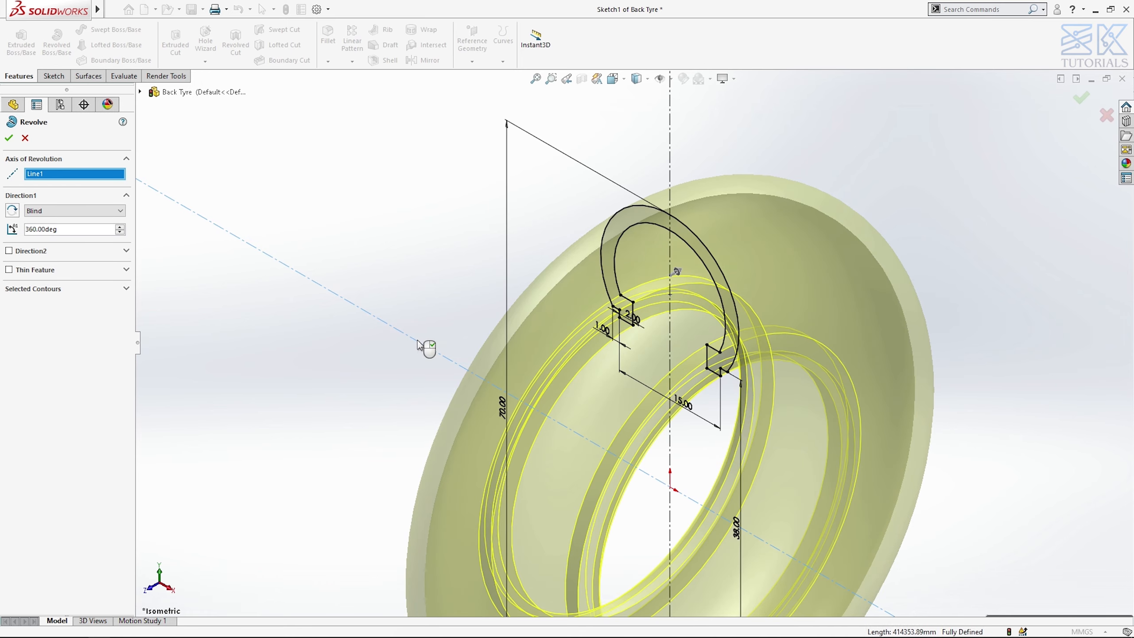
key("f")
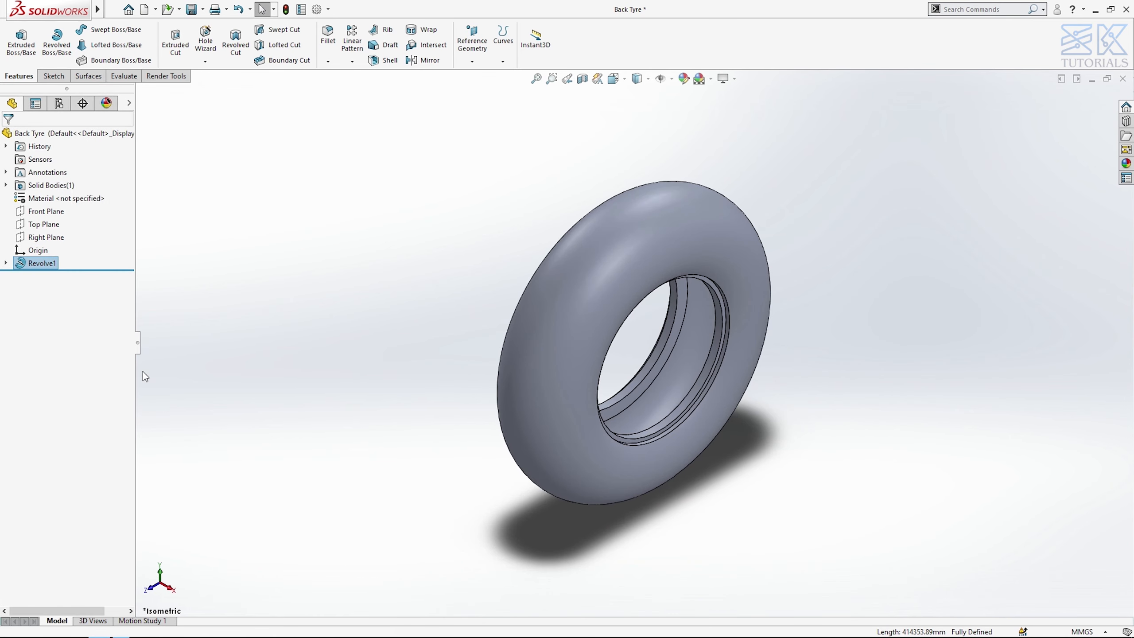
Step: Start a sketch on the Top Plane and draw an infinite horizontal construction line through the origin
left_click(43, 224)
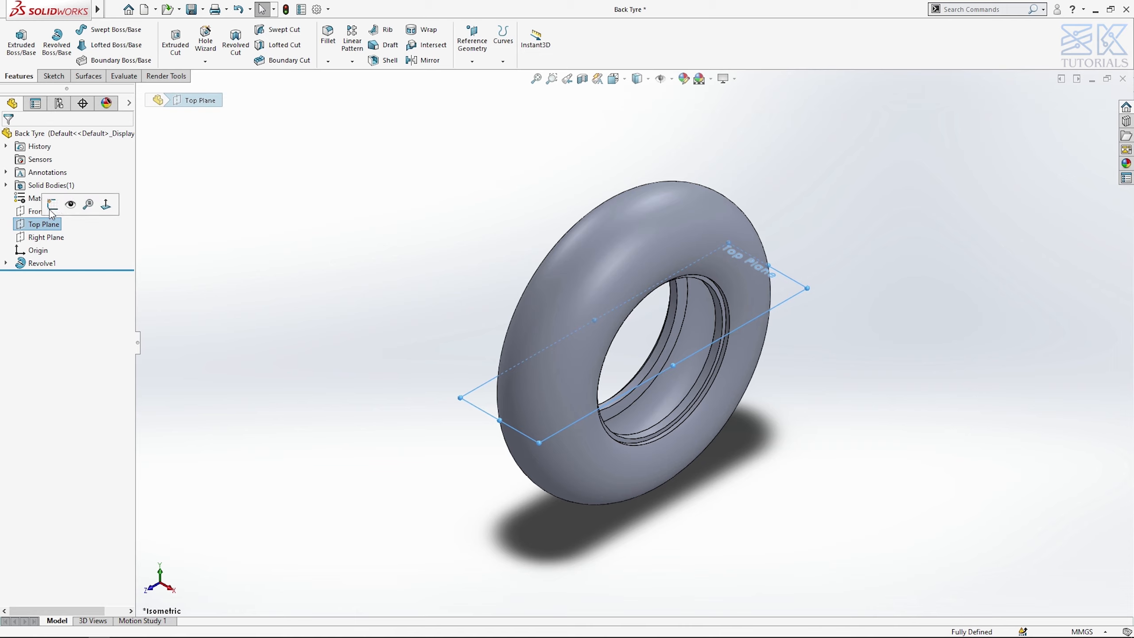
left_click(52, 206)
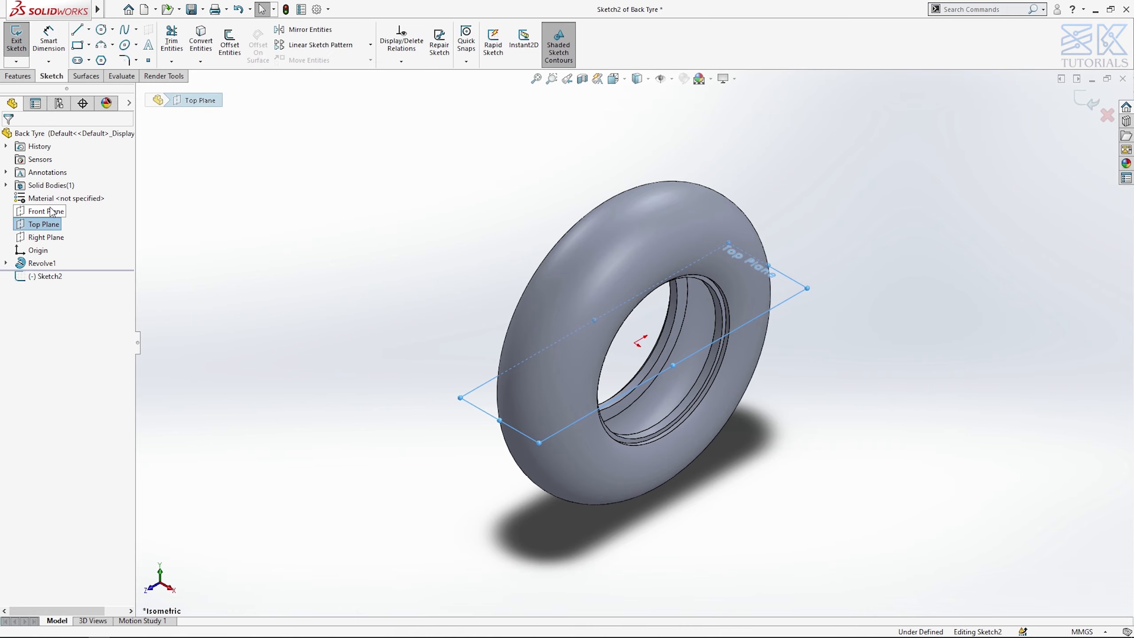
left_click(77, 31)
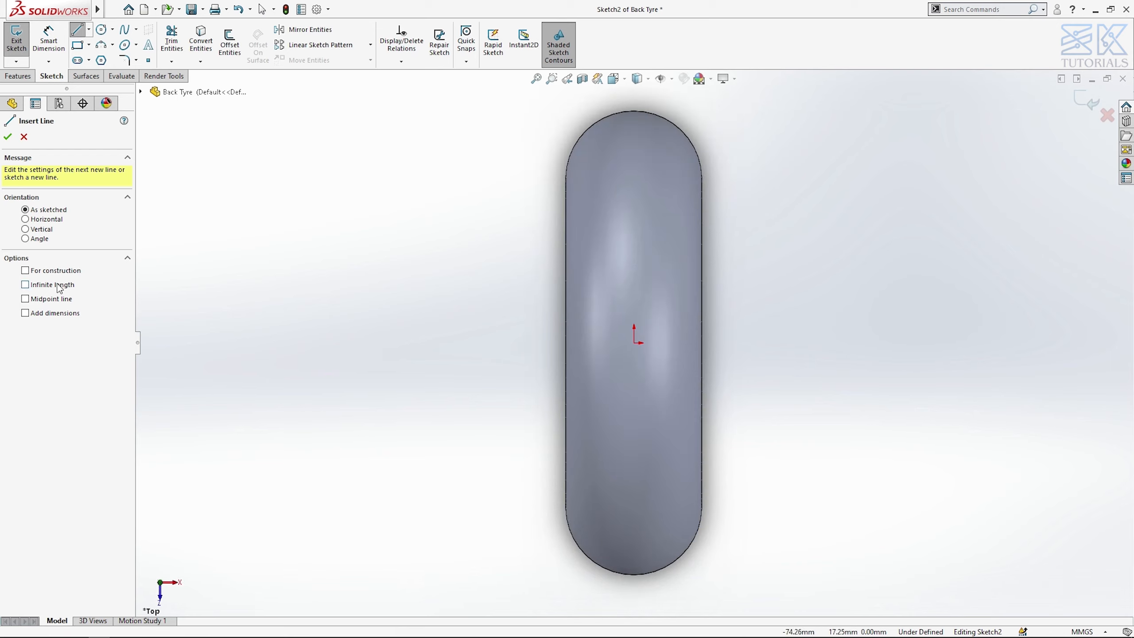
left_click(634, 343)
left_click(611, 342)
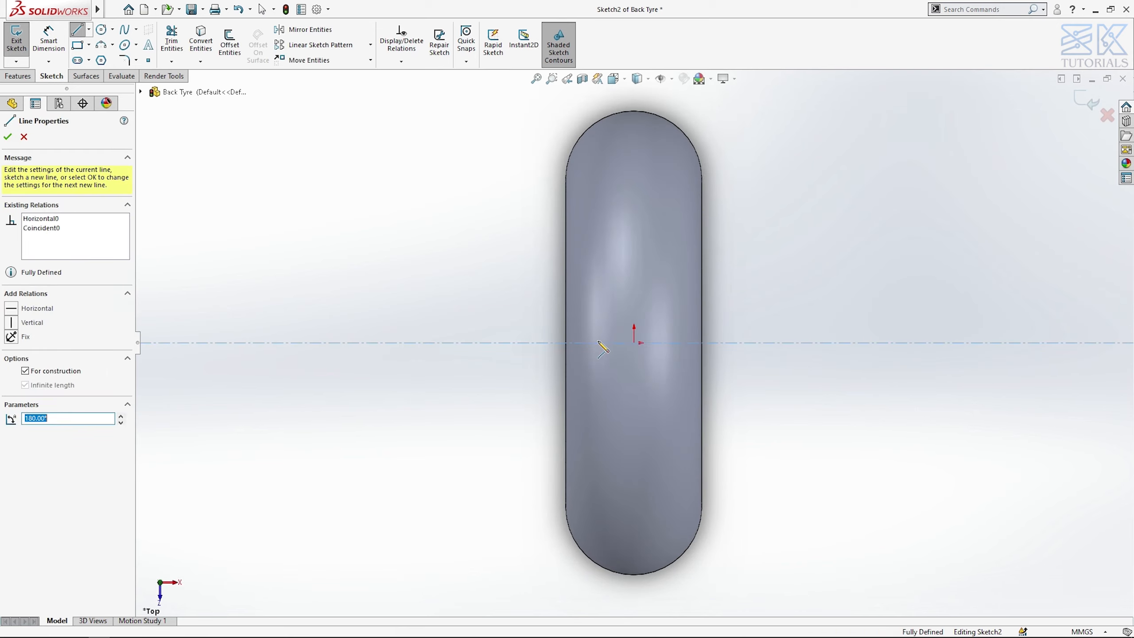
key("Escape")
Step: Sketch a V of two lines about 7 mm high, running from the tyre's left edge to the origin and up to its right edge
key("l")
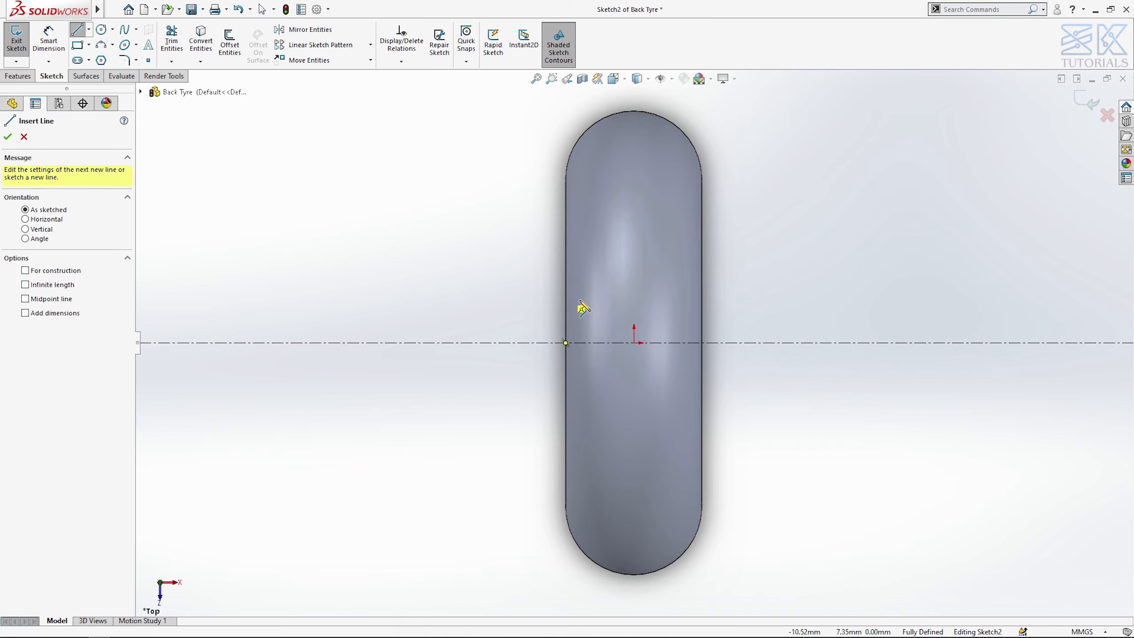
left_click(565, 294)
left_click(634, 343)
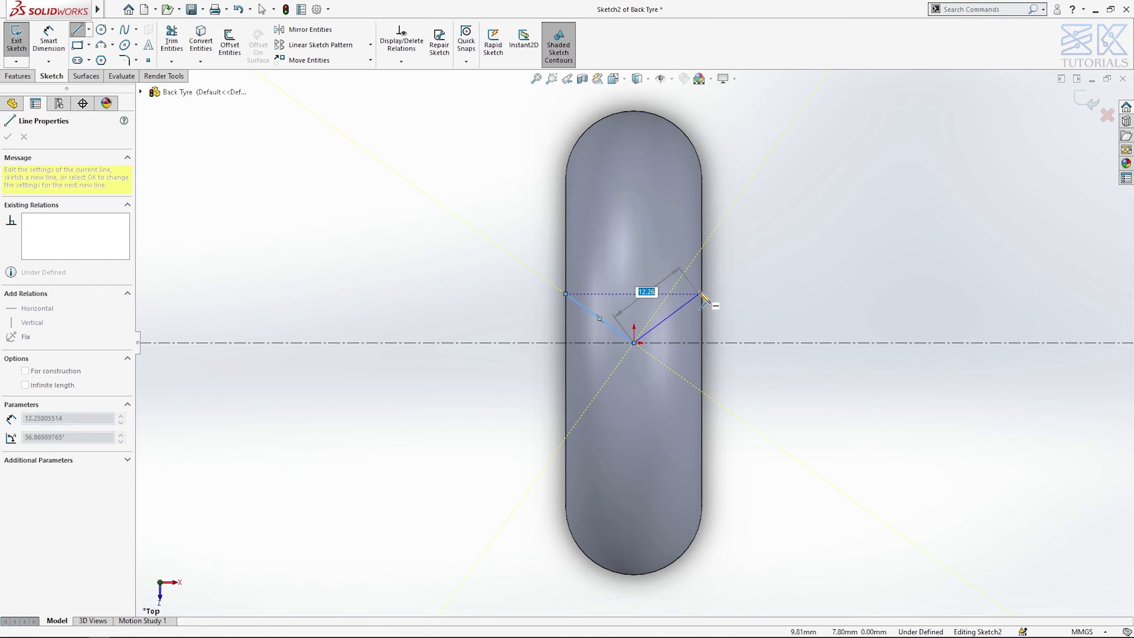
left_click(701, 294)
key("Escape")
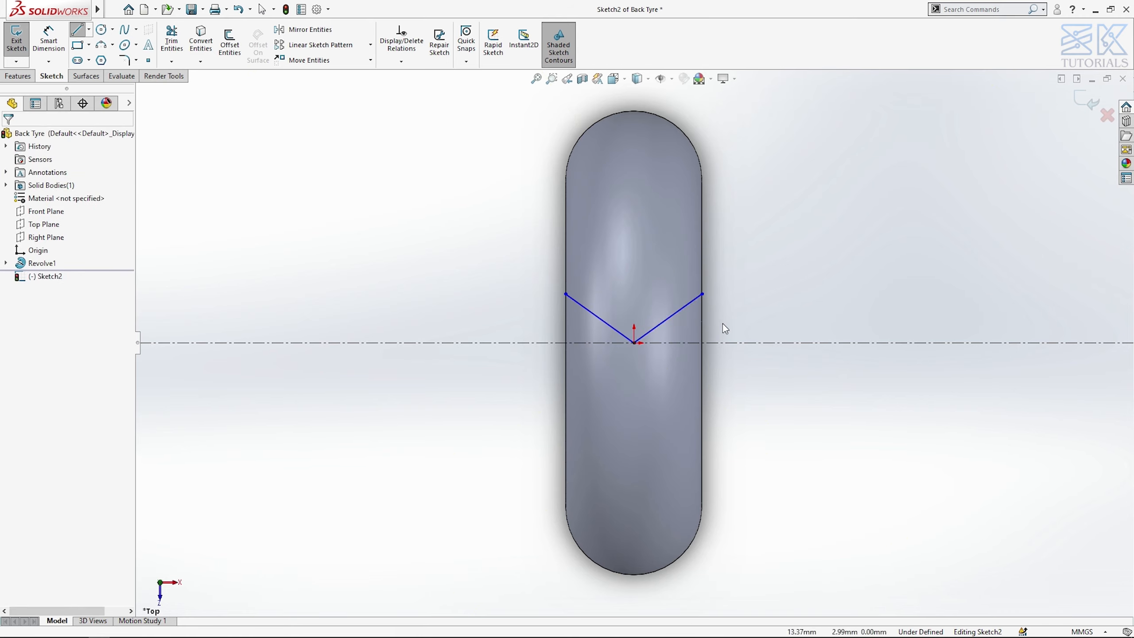
Step: Make the two lines of the V equal in length
left_click_drag(722, 324, 585, 322)
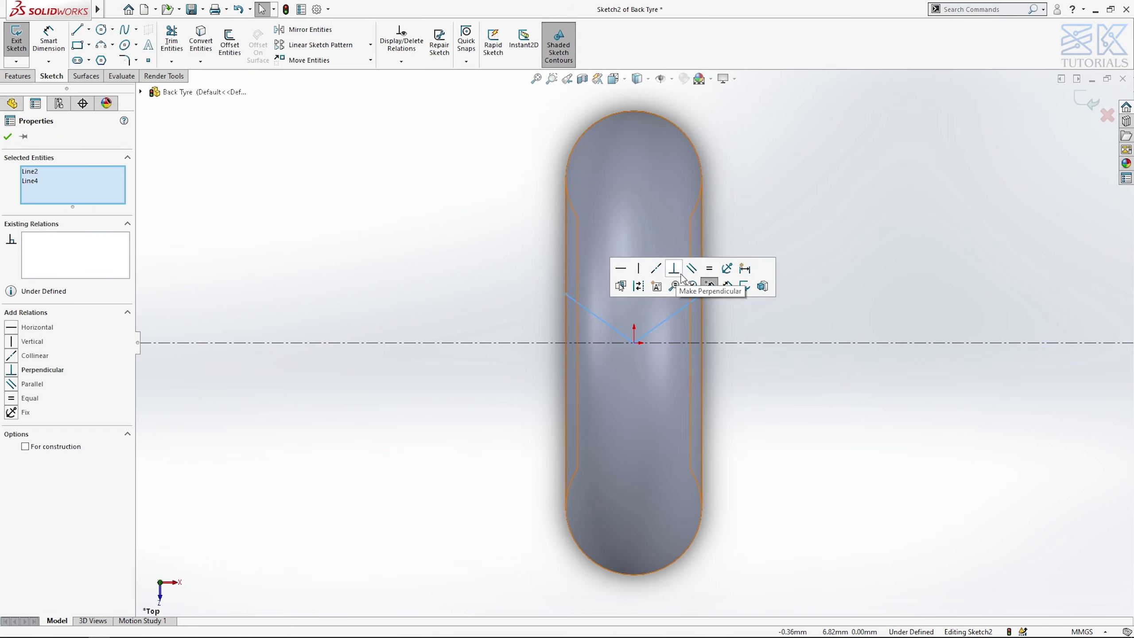
left_click(709, 268)
left_click(453, 318)
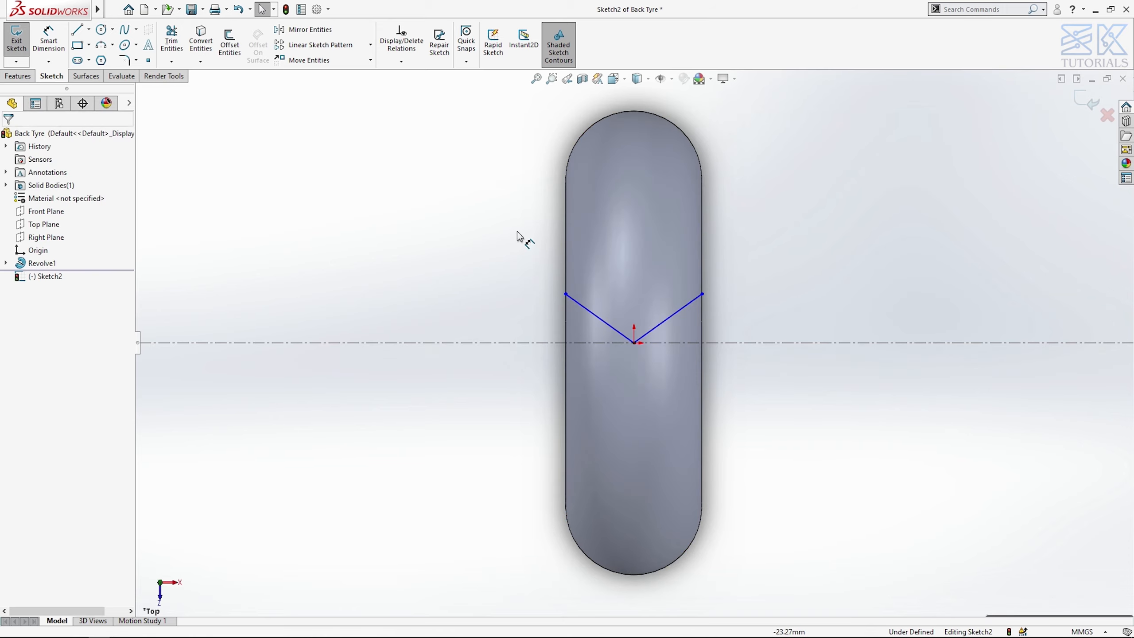
Step: Dimension the angle between the V's left line and the horizontal construction line as 30°
left_click(575, 308)
left_click(544, 343)
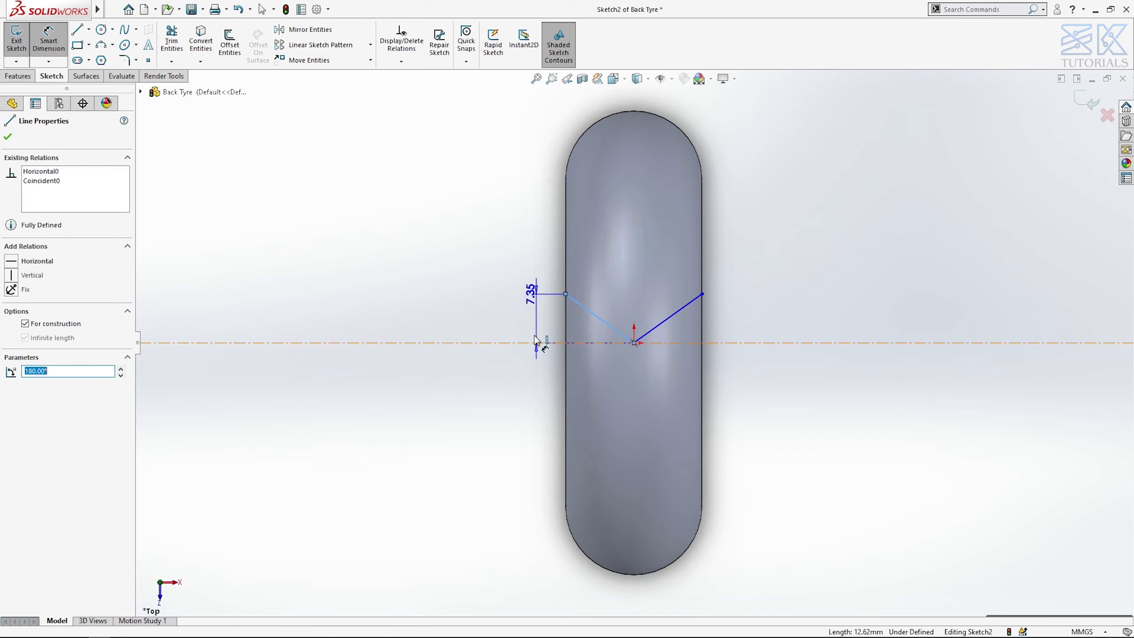
left_click(496, 308)
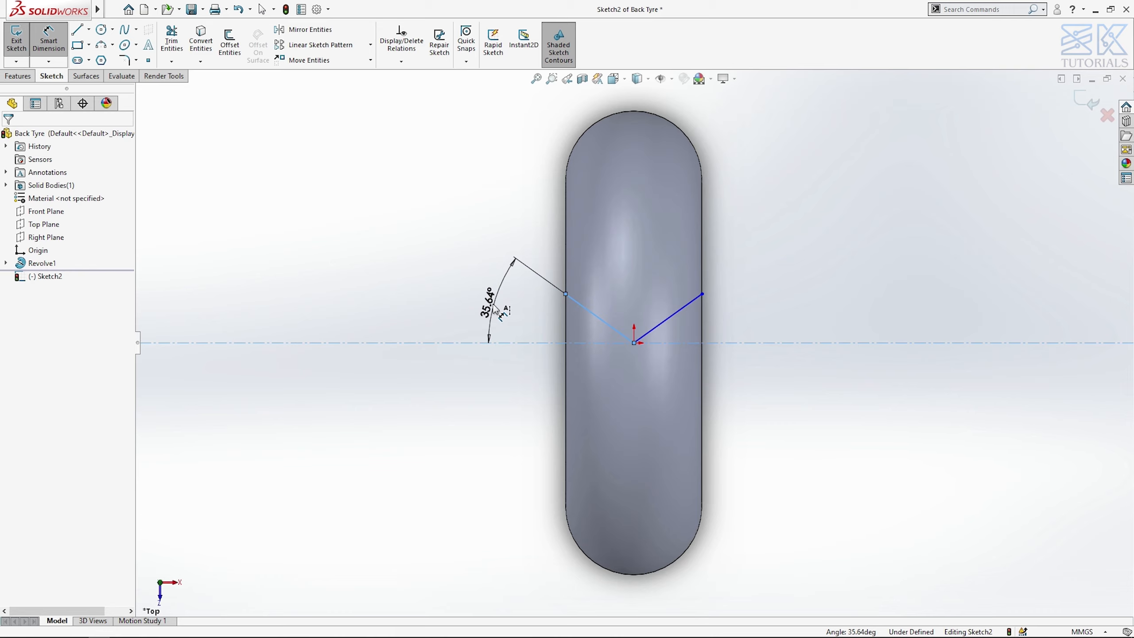
type("30")
key("Return")
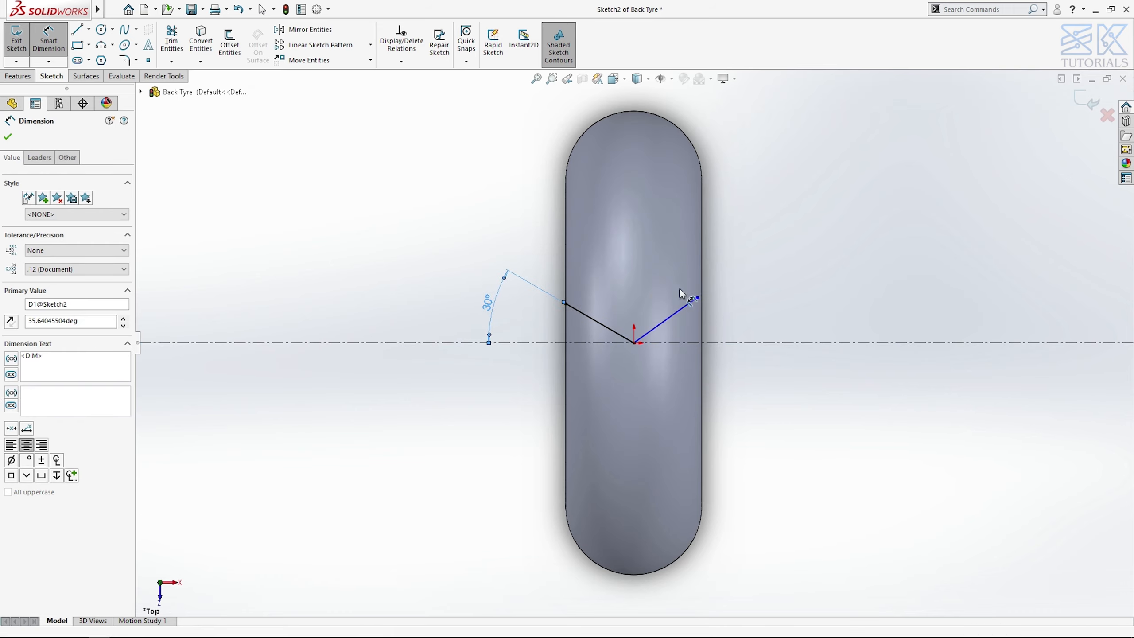
key("Escape")
key("Escape")
Step: Make the V's two upper endpoints horizontal to each other and close the sketch
left_click_drag(698, 297, 710, 302)
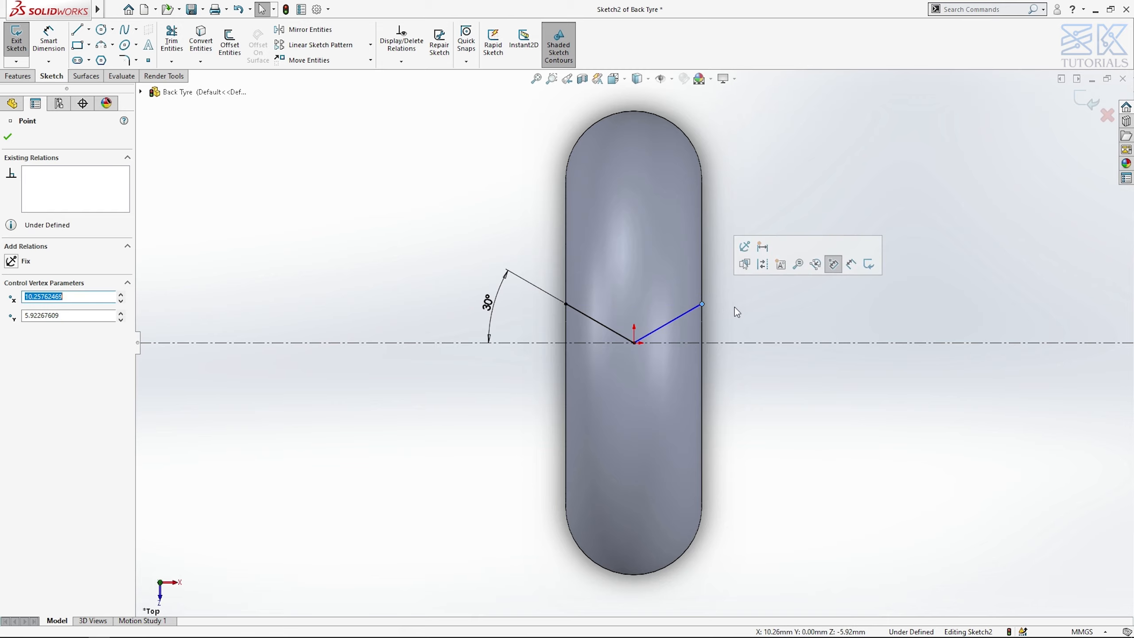
left_click(566, 305, "ctrl")
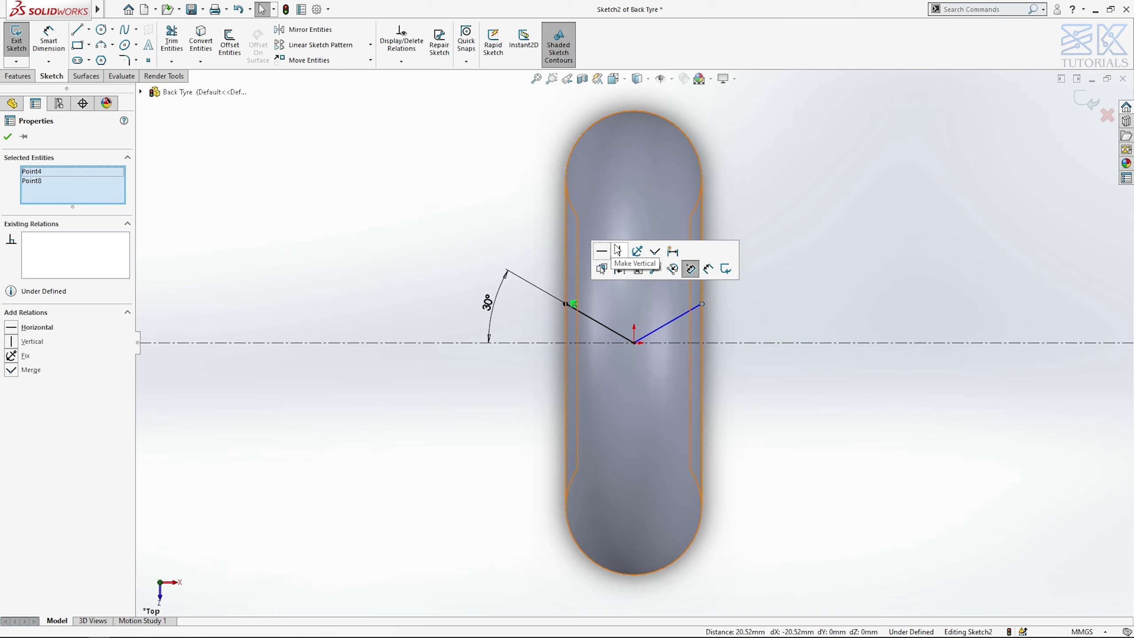
key("Escape")
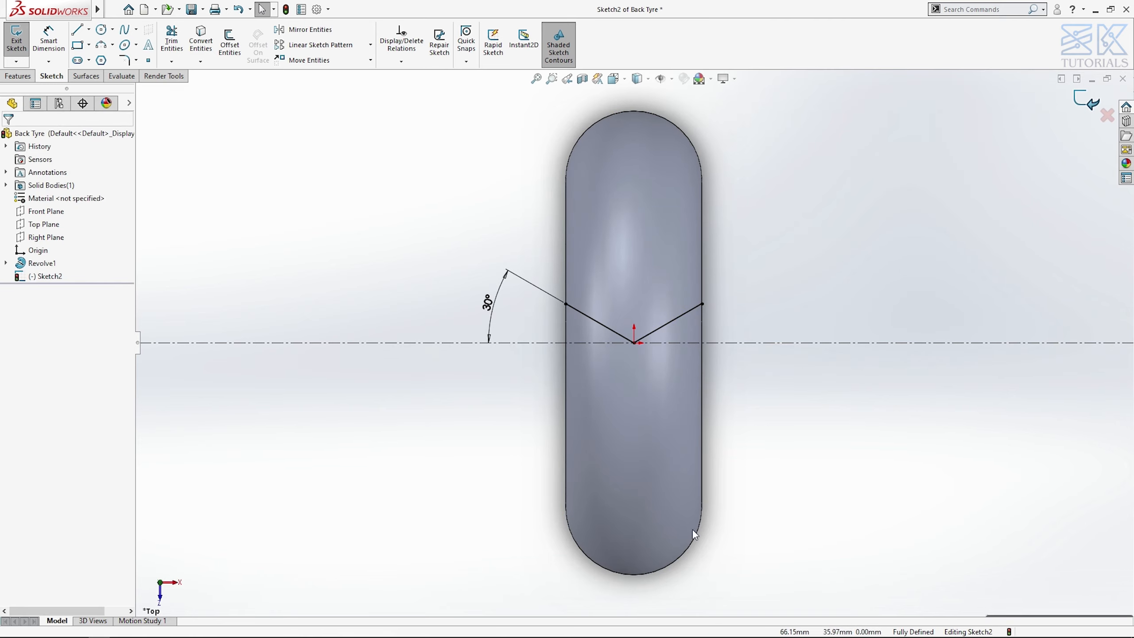
key("ctrl+7")
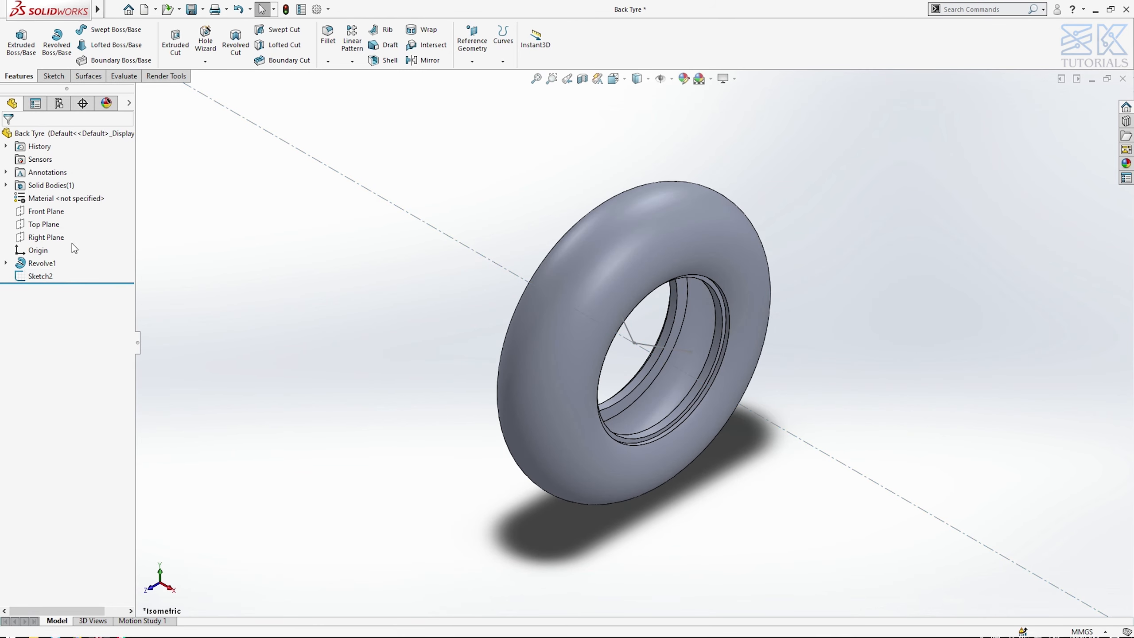
Step: Start a sketch on the Right Plane and draw a vertical construction line from just above the tyre to the origin
left_click(52, 237)
left_click(61, 222)
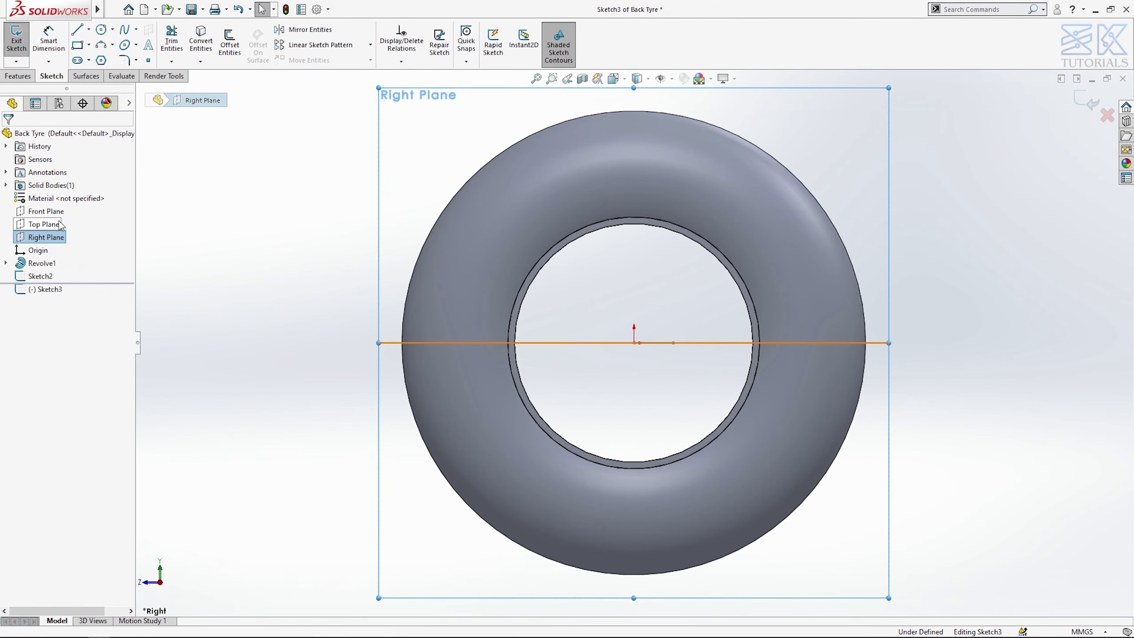
key("l")
left_click(634, 112)
left_click(634, 342)
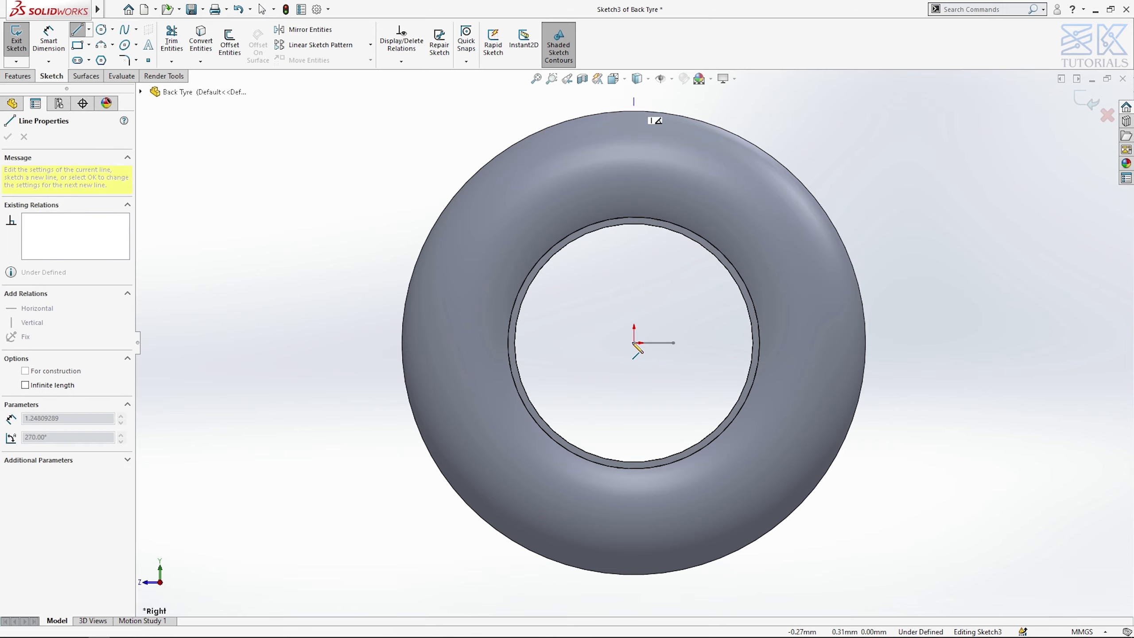
key("Escape")
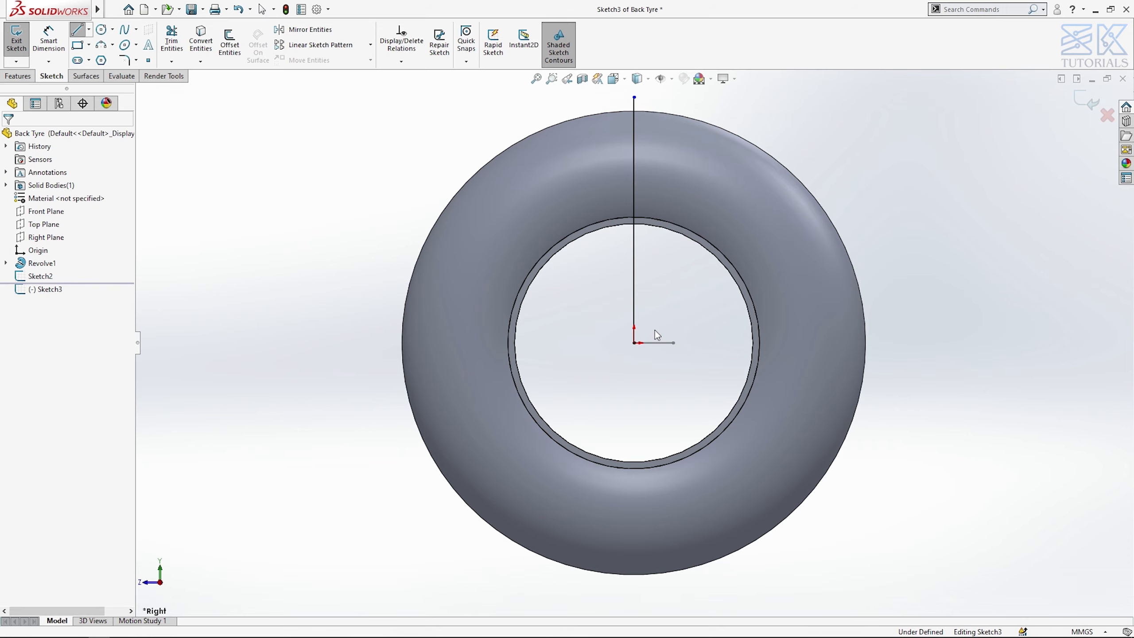
left_click(633, 308)
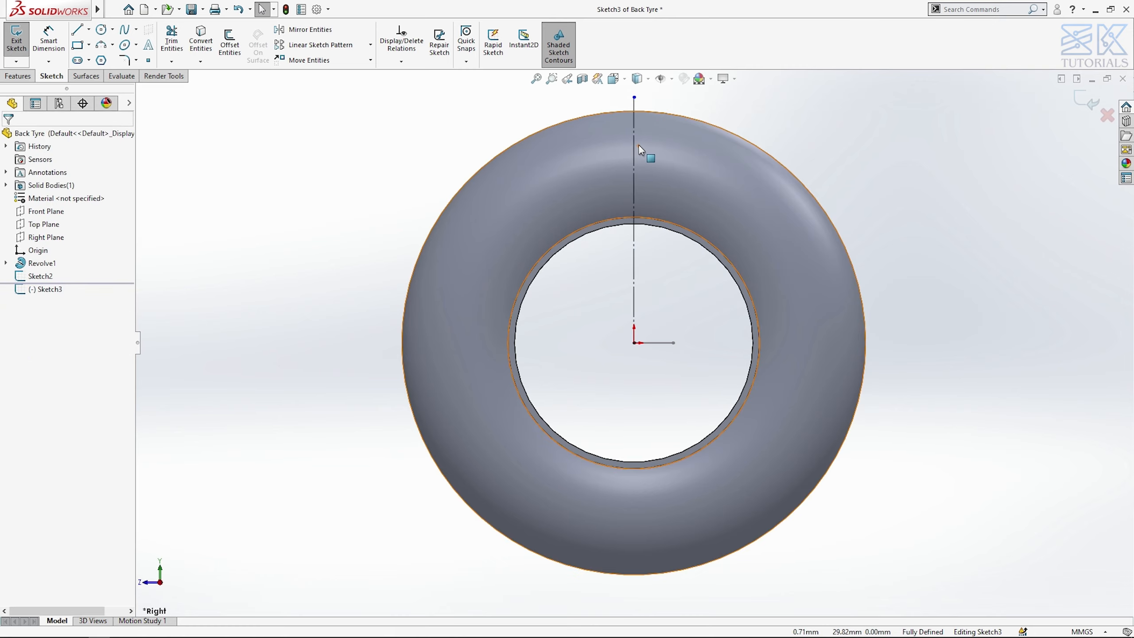
Step: Draw a circle about 78 mm in diameter around the tyre, centered on the origin
scroll(640, 145, "down", 2)
right_click_drag(740, 235, 714, 290)
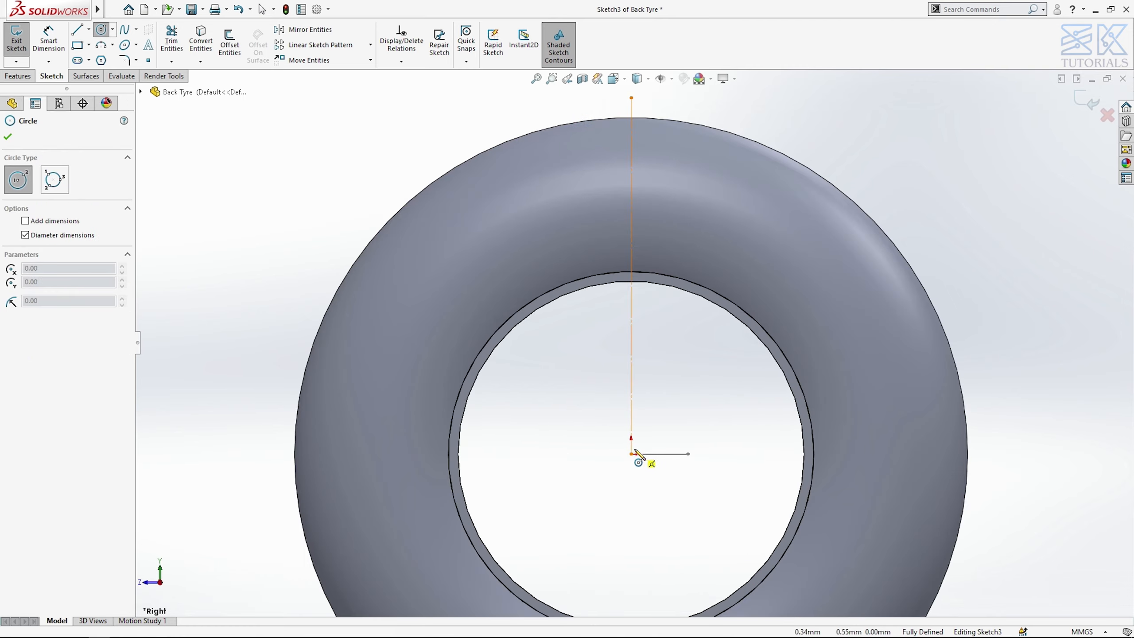
left_click(632, 453)
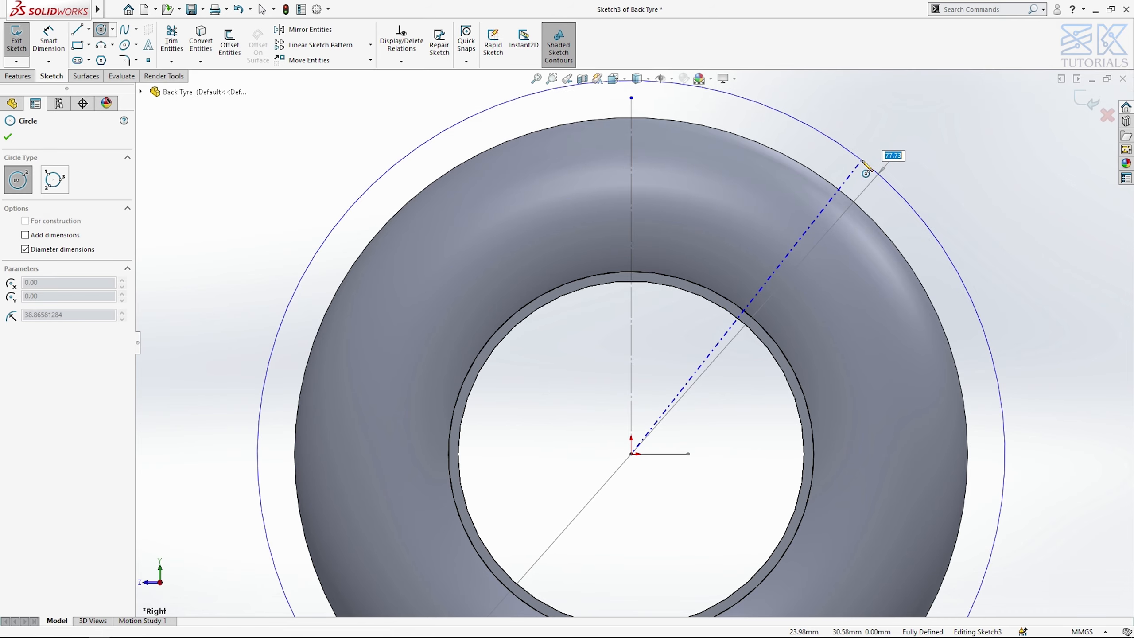
left_click(886, 179)
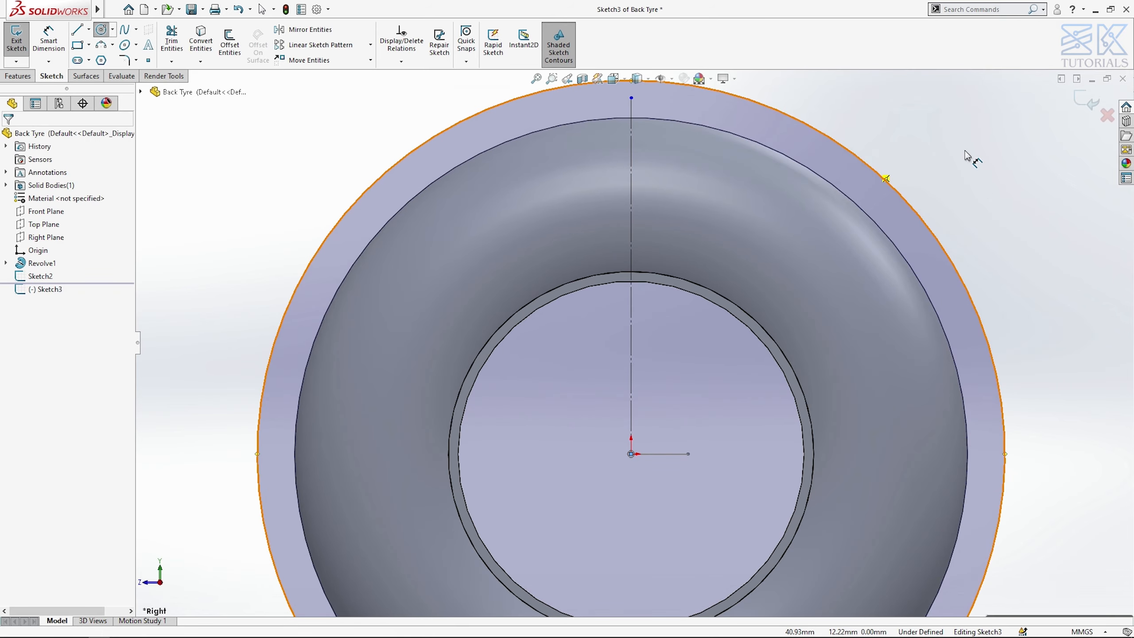
Step: Dimension the circle's diameter as 76 mm and convert the circle to construction geometry
left_click(905, 198)
left_click(935, 169)
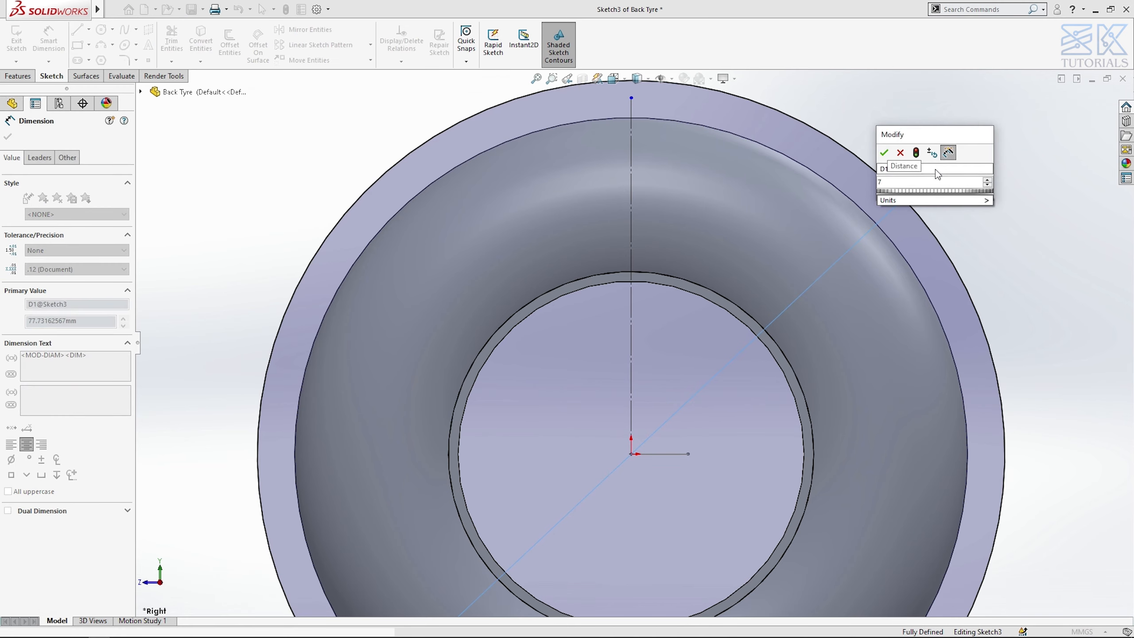
type("76")
key("Return")
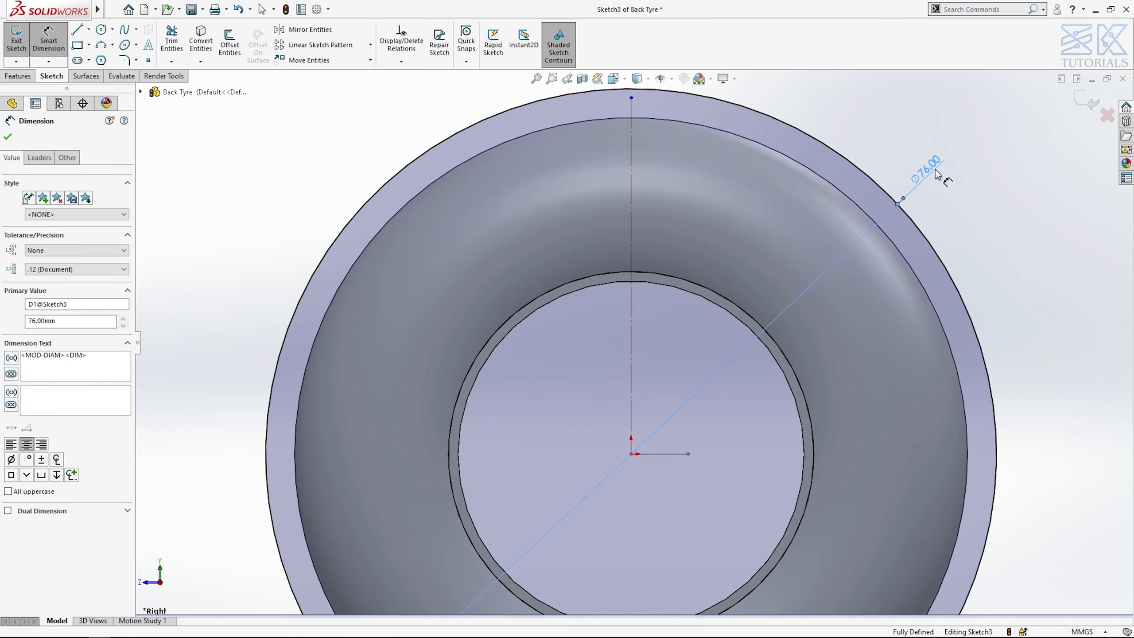
key("Escape")
key("Escape")
left_click(832, 152)
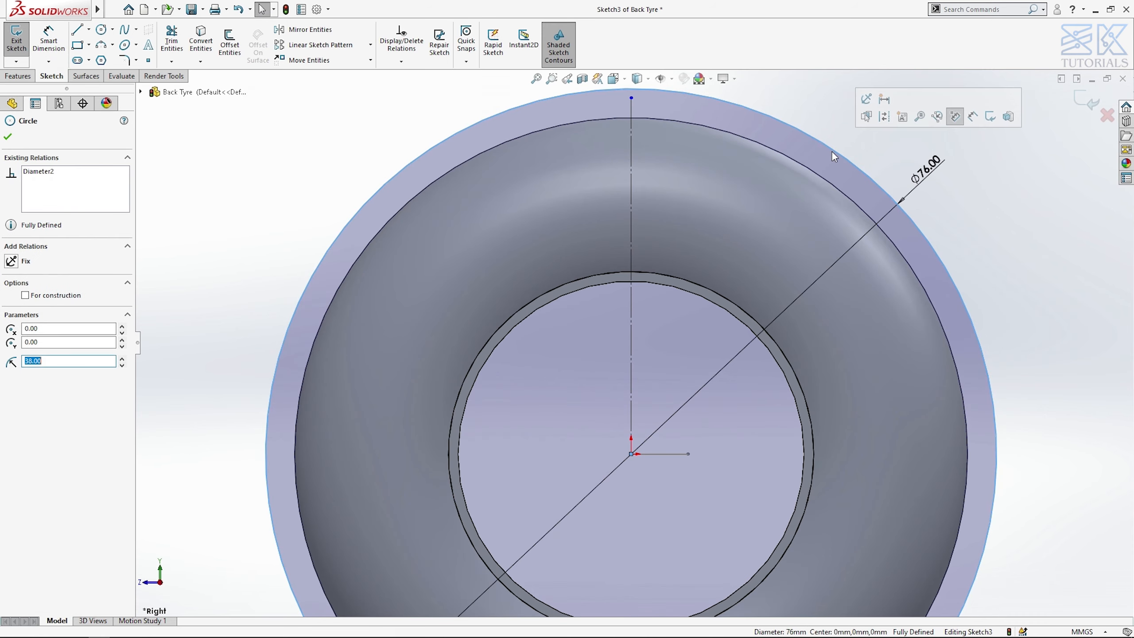
left_click(900, 116)
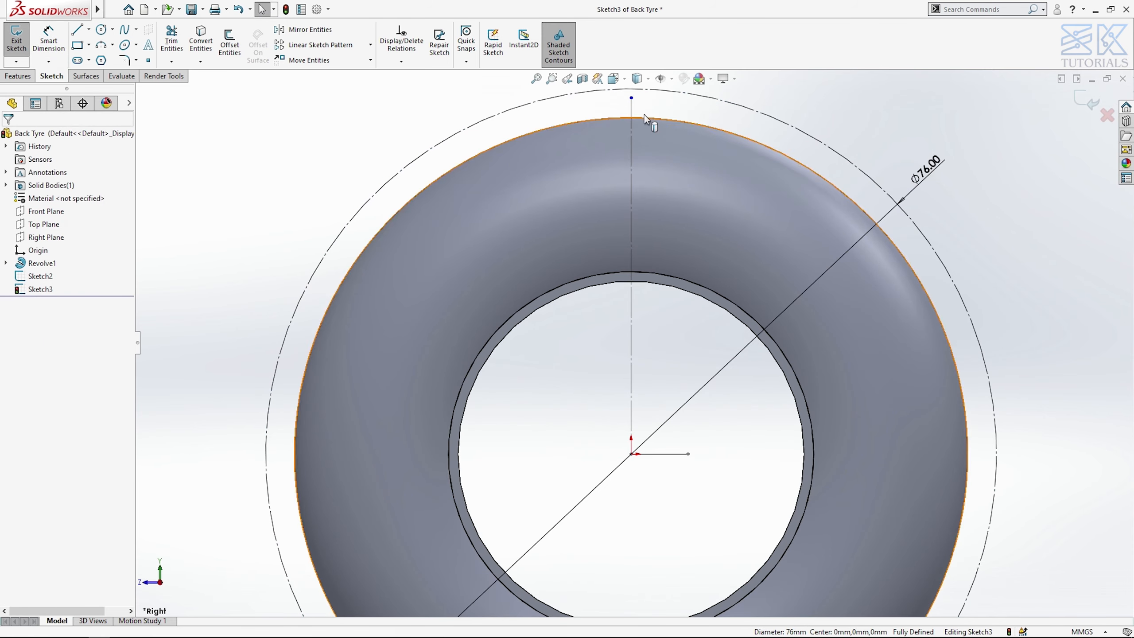
Step: Attach the upper end of the vertical construction line to the 76 mm construction circle
left_click(631, 93)
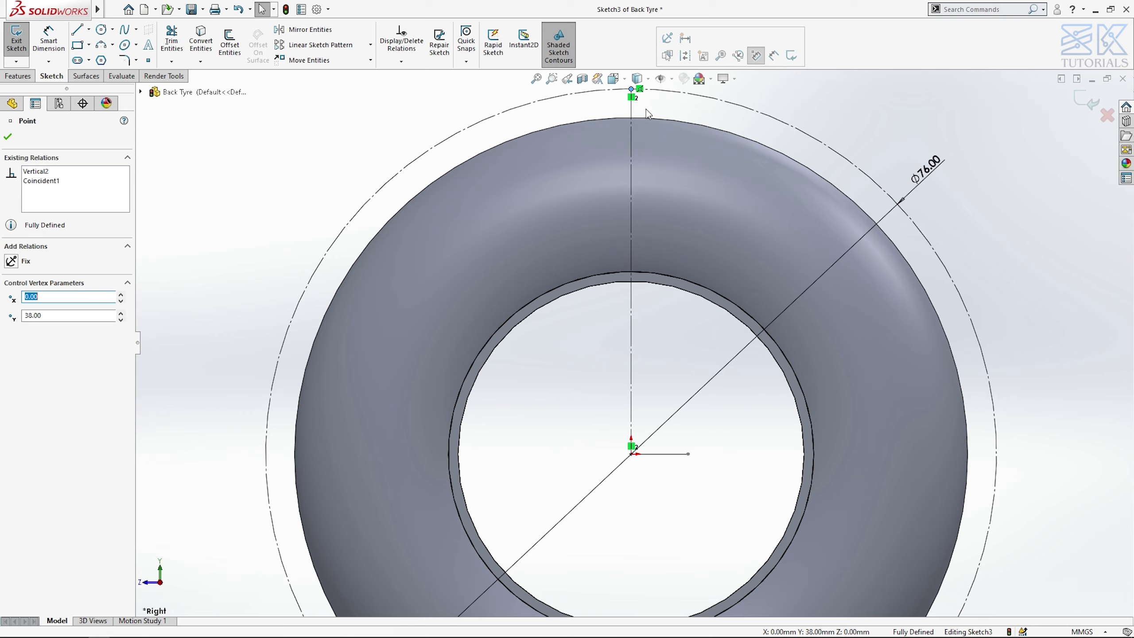
middle_click_drag(656, 202, 656, 309, "ctrl")
scroll(636, 175, "down", 3)
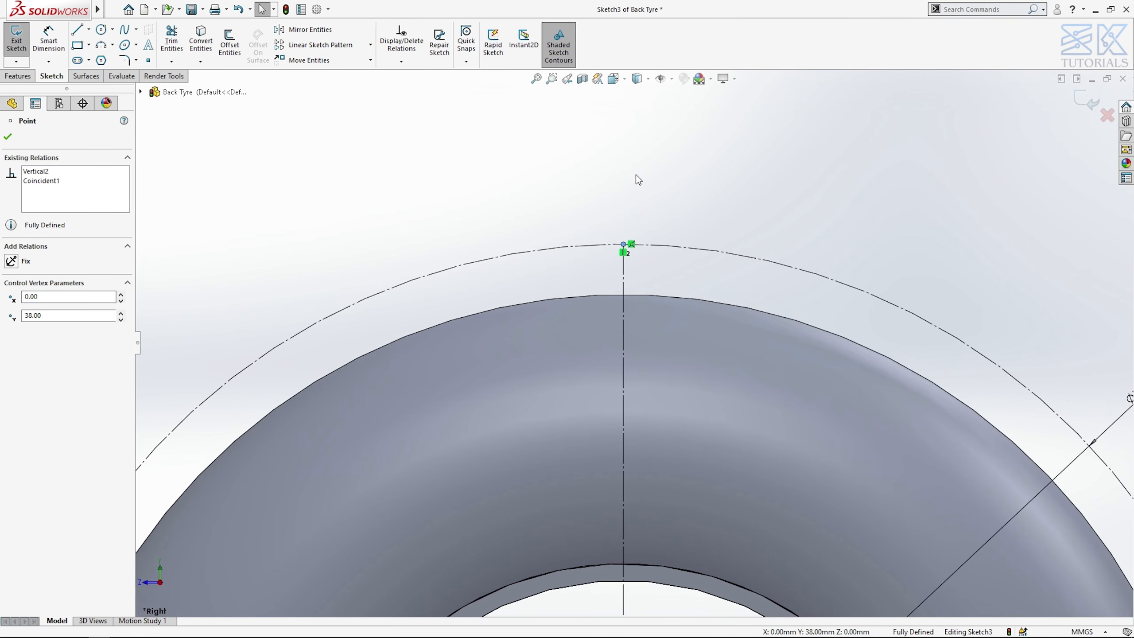
Step: Draw a closed trapezoid around the vertical construction line, about 6 mm wide at its outer edge and 10 mm at its inner edge
key("Escape")
key("l")
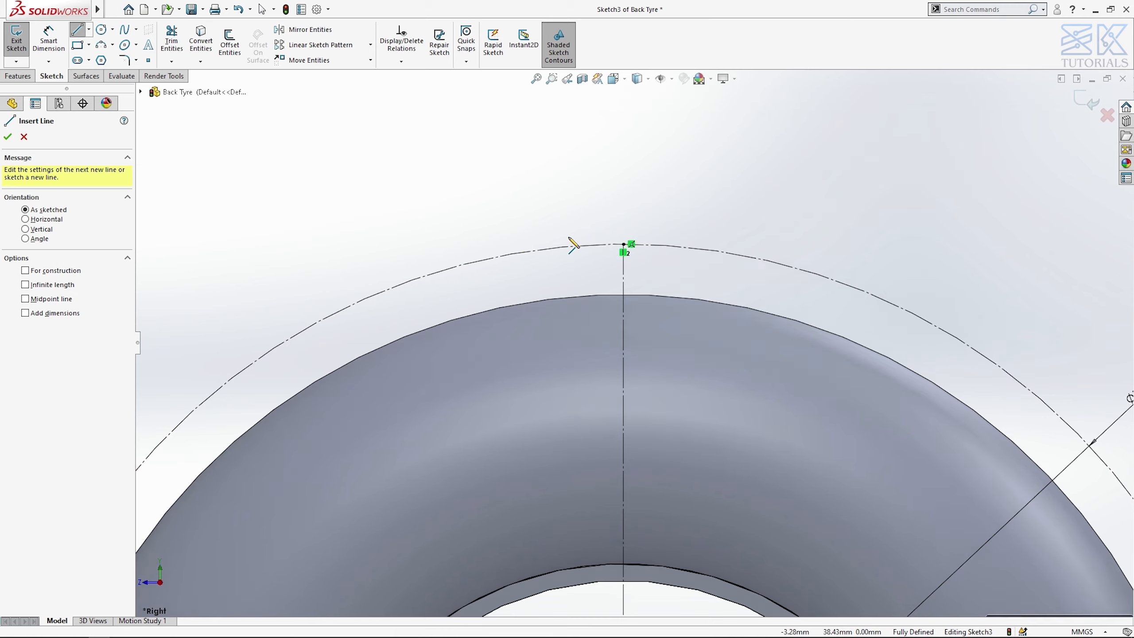
left_click_drag(569, 236, 669, 237)
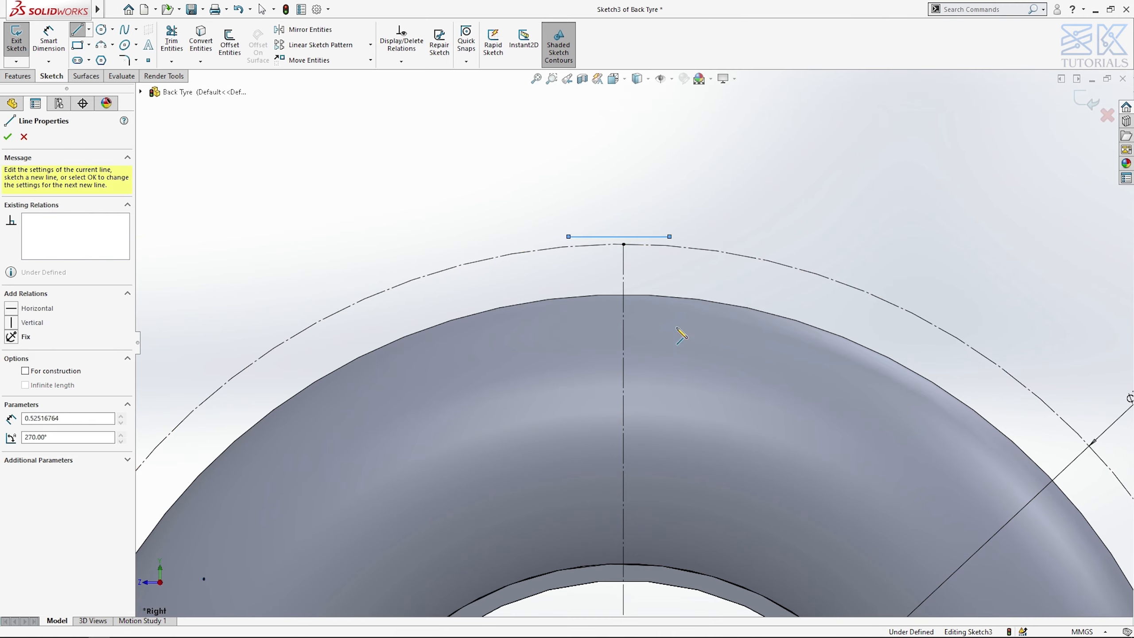
left_click(706, 420)
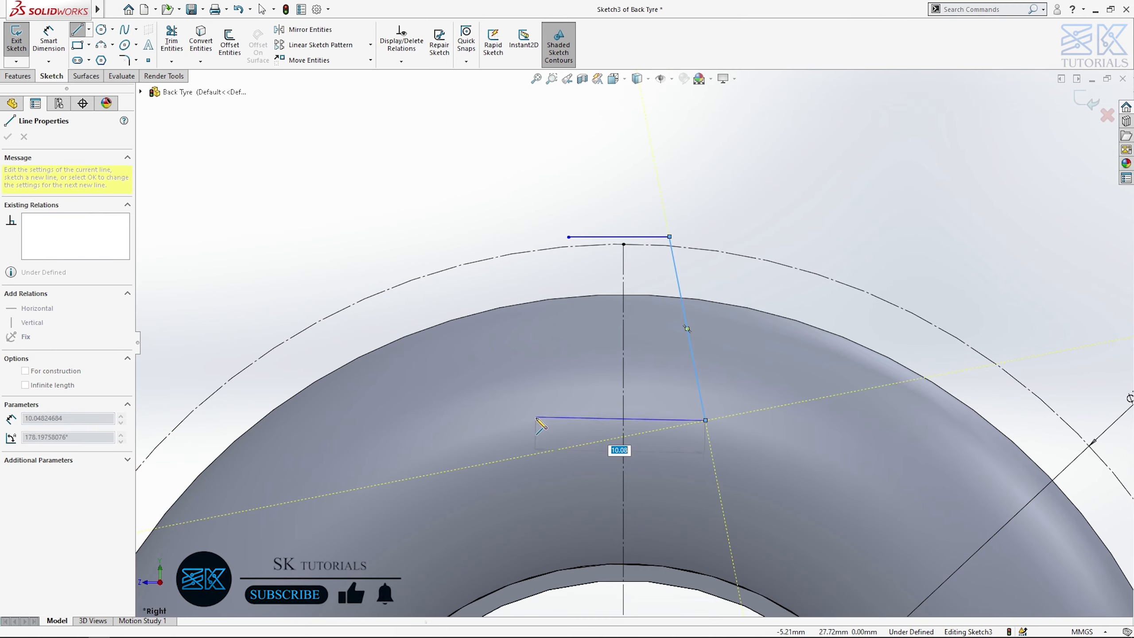
left_click(536, 420)
left_click(569, 243)
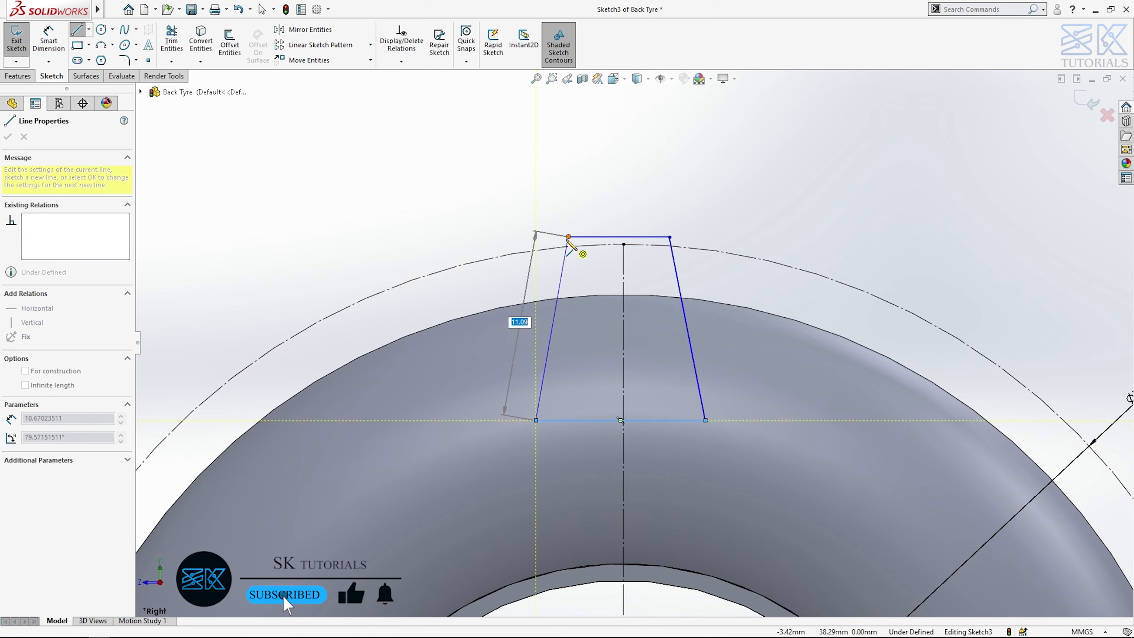
key("Escape")
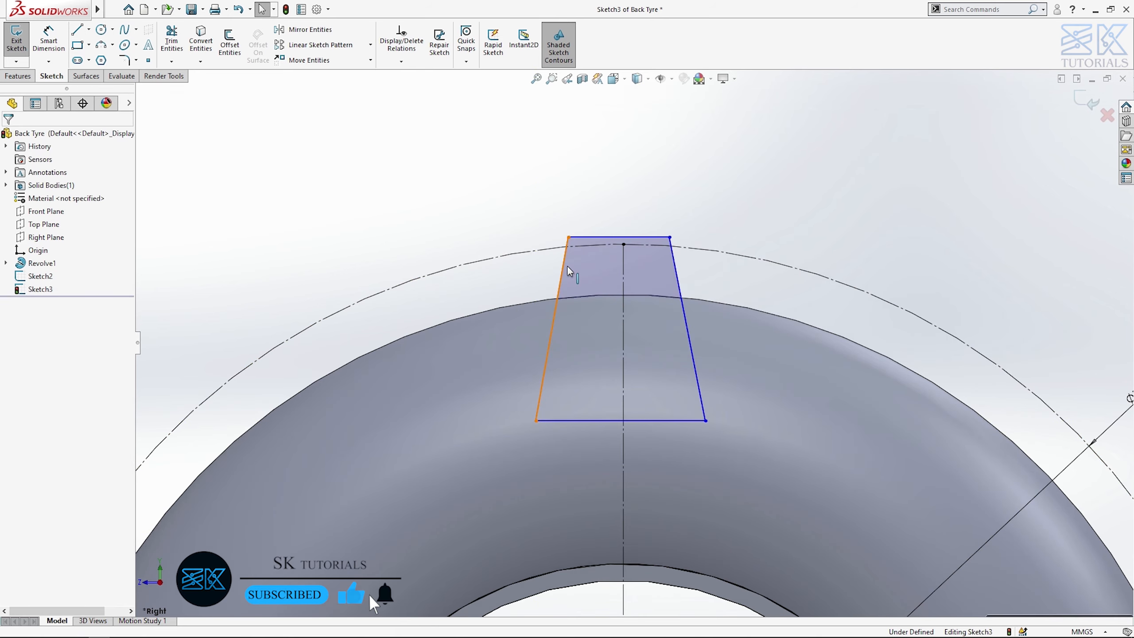
Step: Make the trapezoid's two slanted sides equal and centre its upper edge on the construction line's upper endpoint with a midpoint relation
left_click(565, 270)
left_click(678, 277, "ctrl")
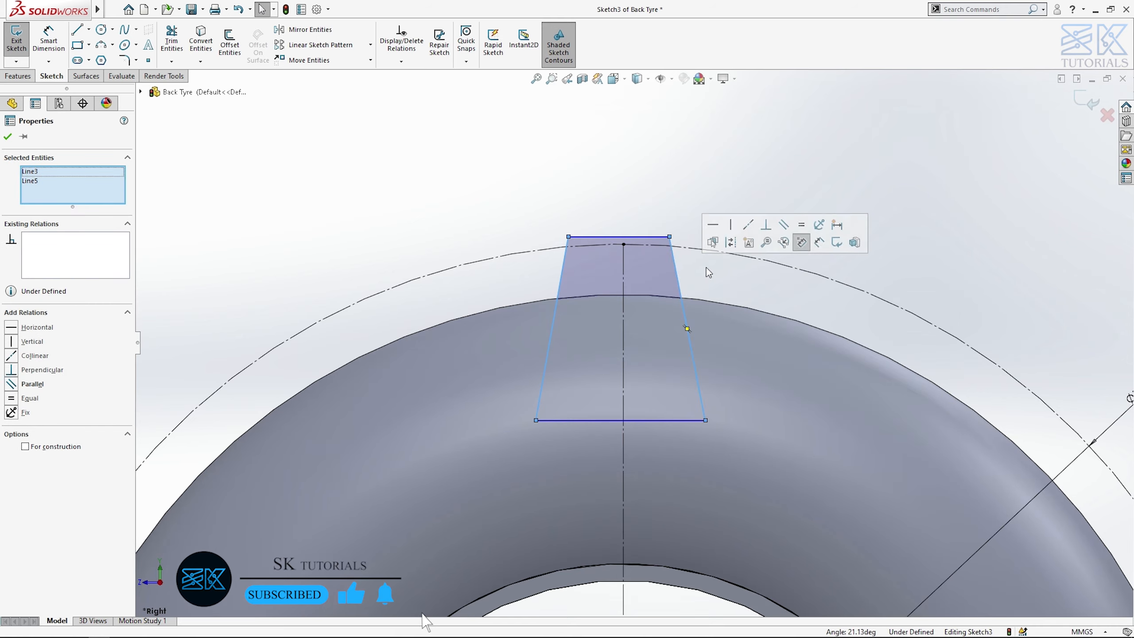
left_click(802, 243)
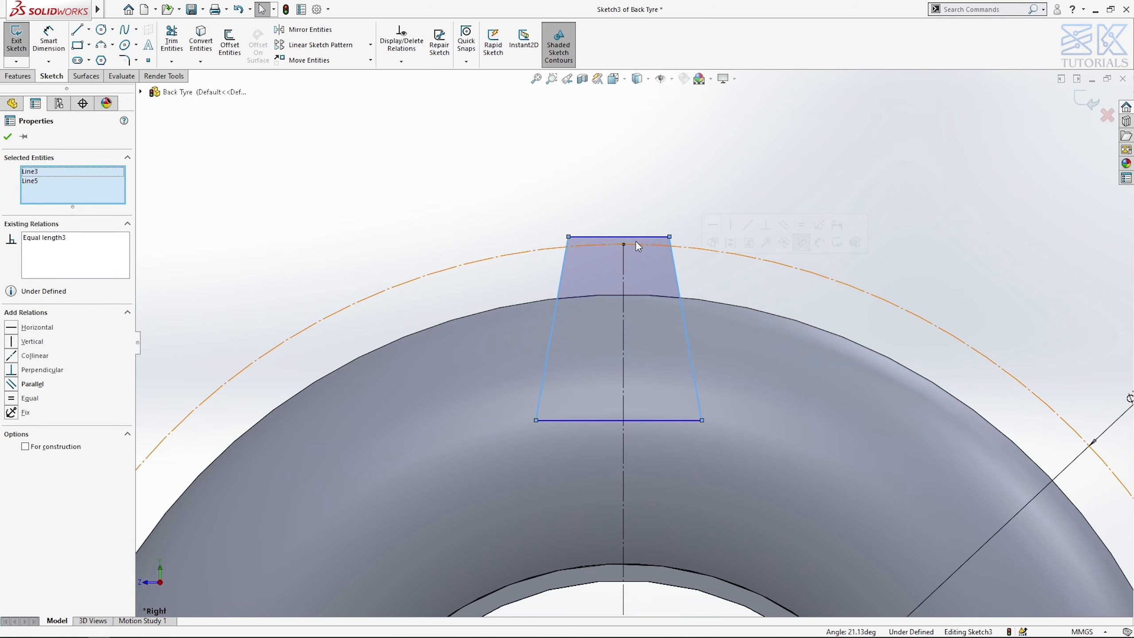
left_click(630, 236)
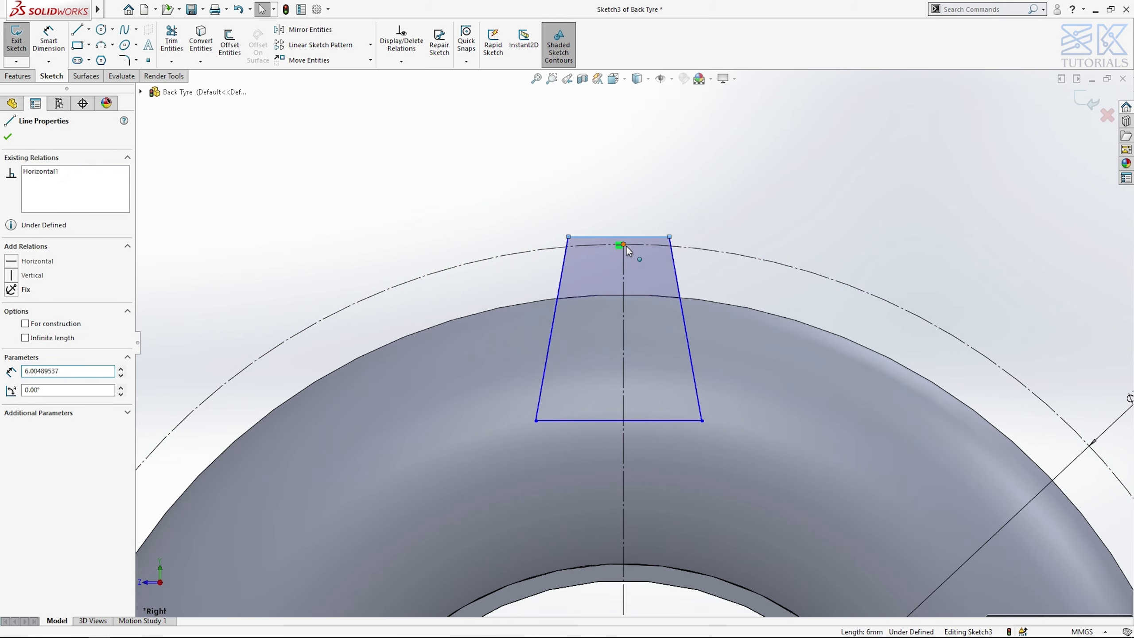
left_click(625, 245, "ctrl")
left_click(660, 194)
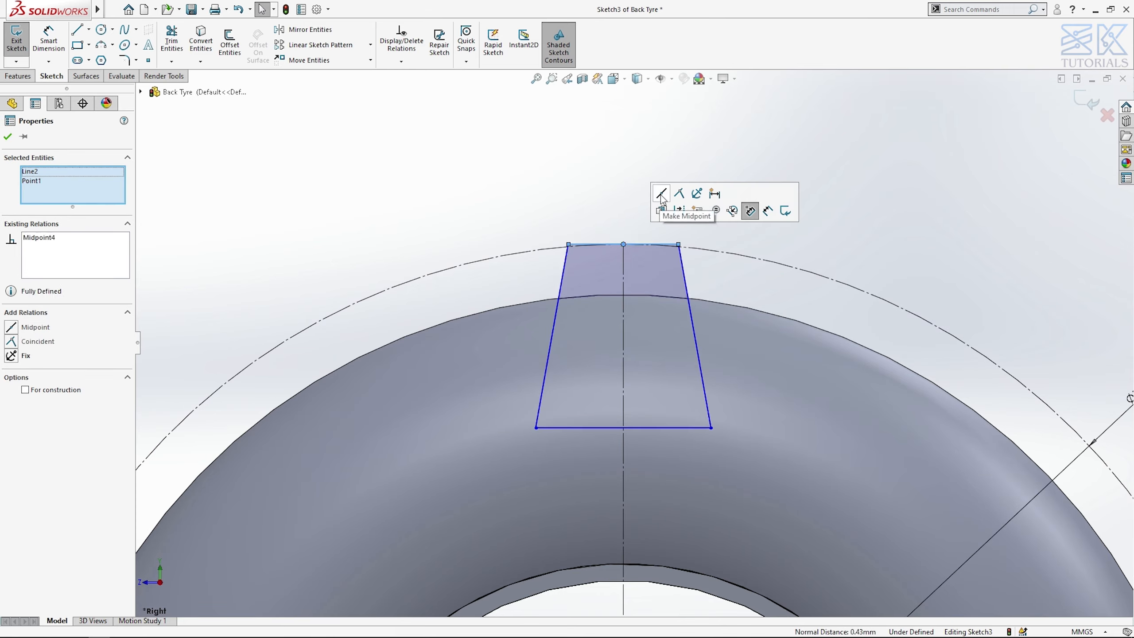
left_click(600, 192)
Step: Dimension the trapezoid's upper edge as 4 mm and its lower edge as 7 mm
key("d")
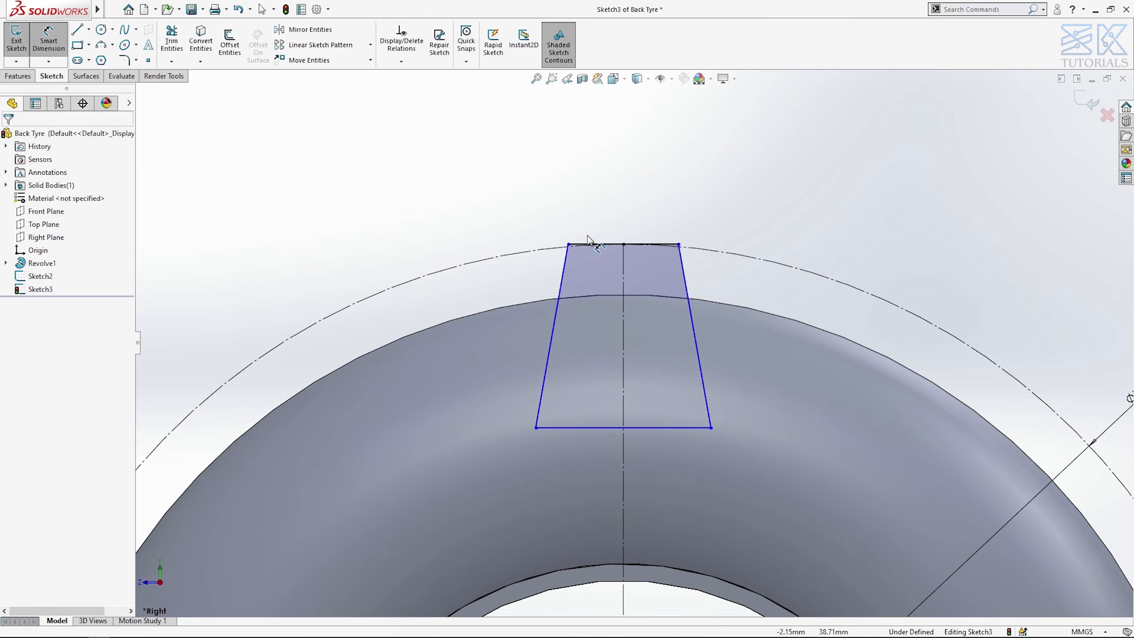
left_click(621, 215)
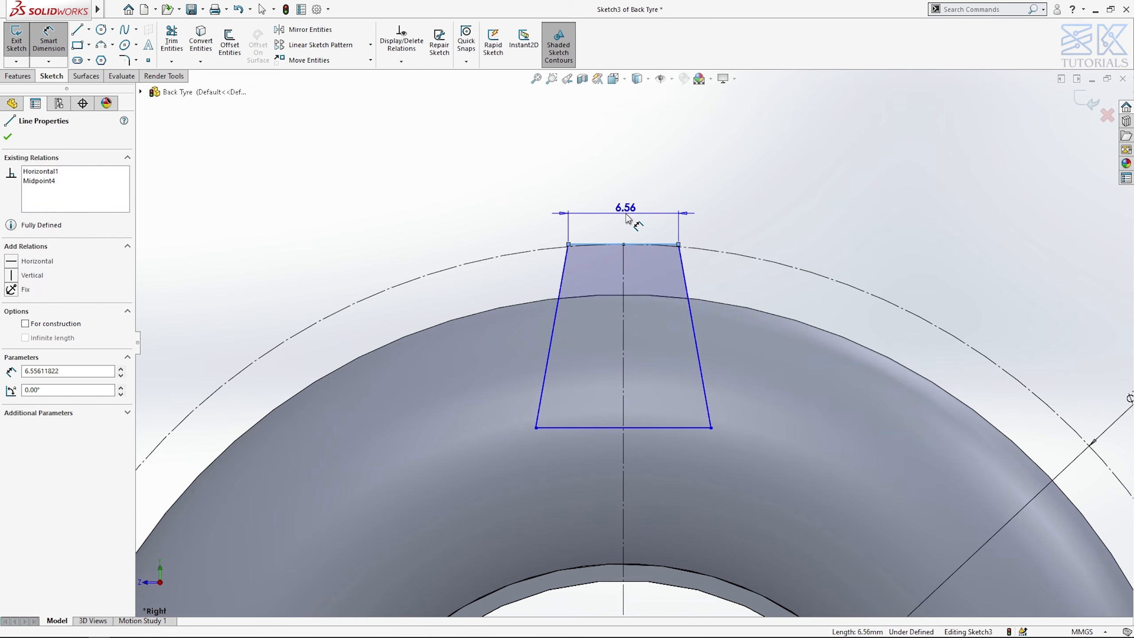
left_click(628, 218)
type("4")
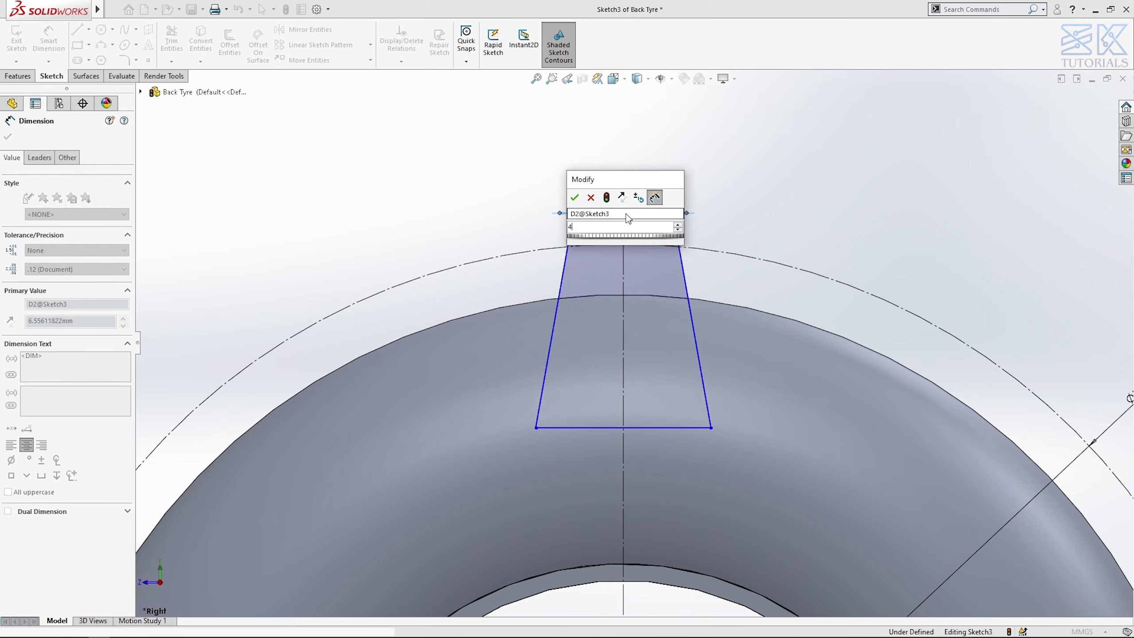
key("Return")
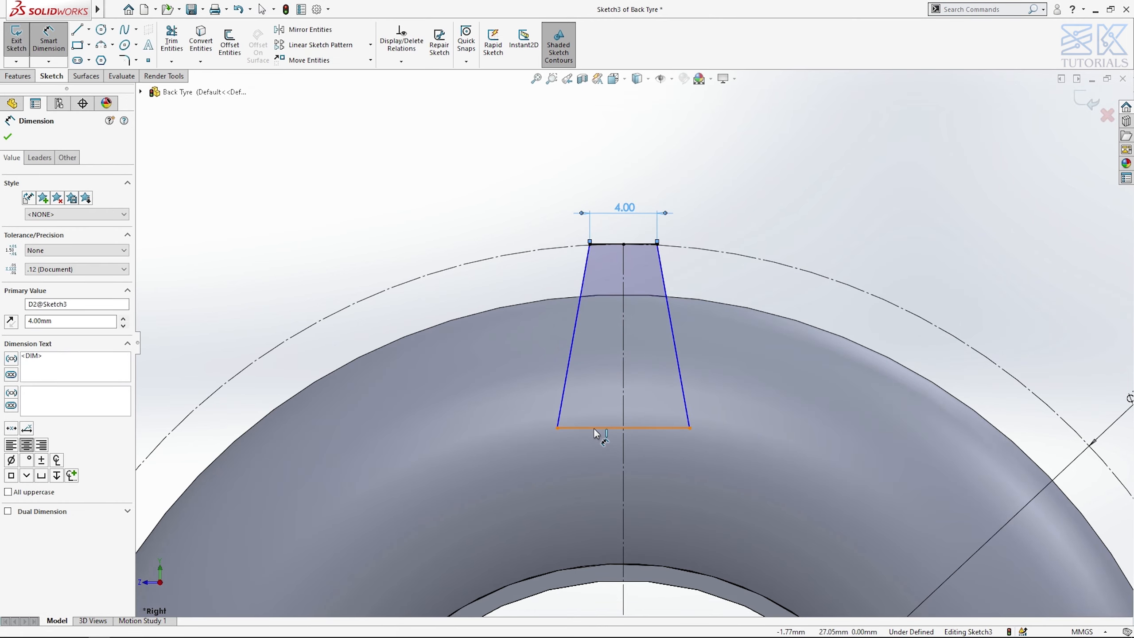
left_click(601, 428)
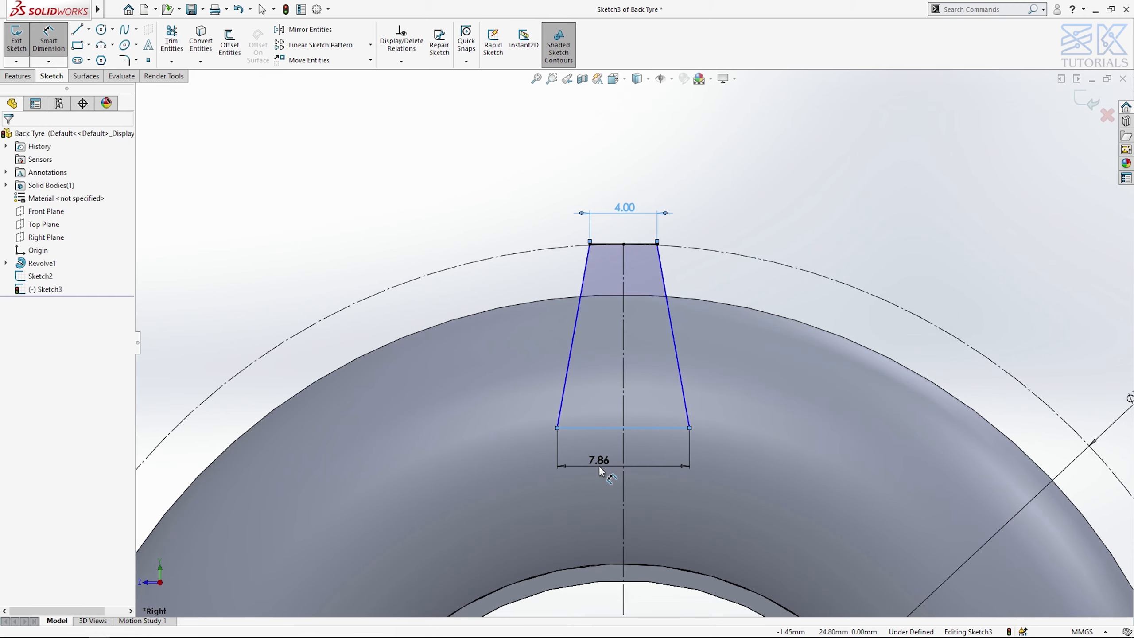
left_click(601, 472)
type("7")
key("Return")
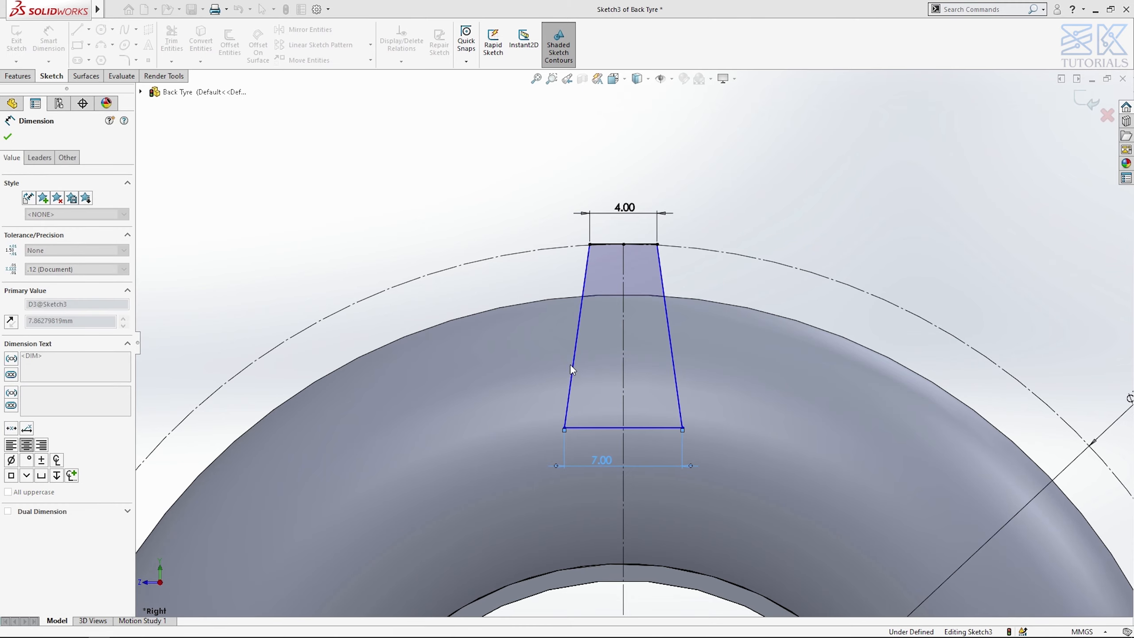
Step: Dimension the trapezoid's vertical height as 12 mm
left_click(550, 368)
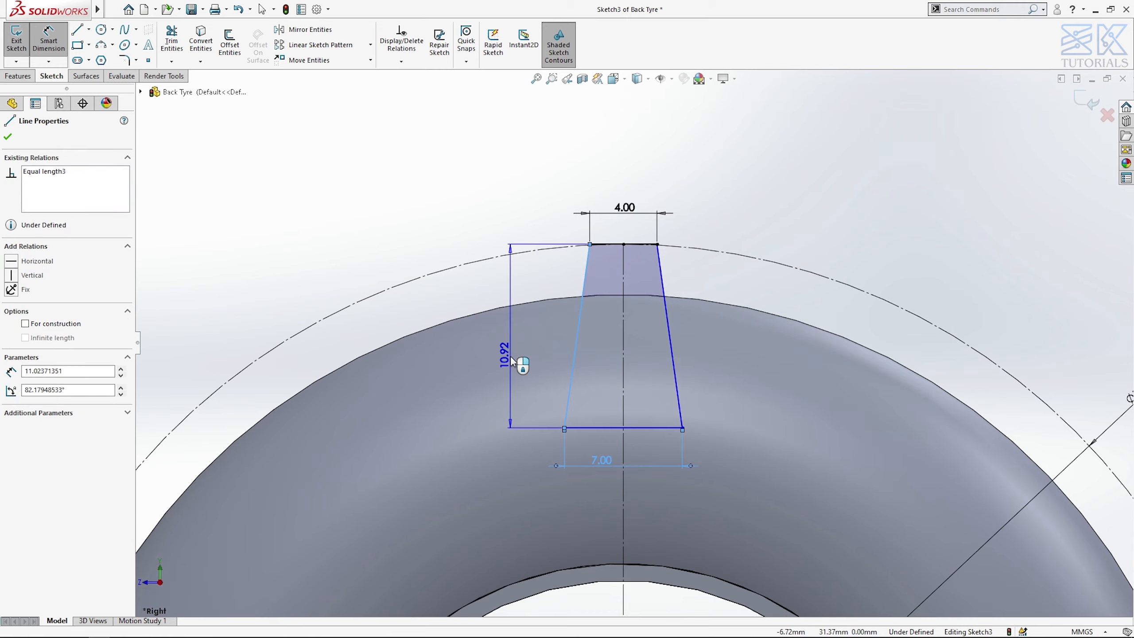
left_click(514, 362)
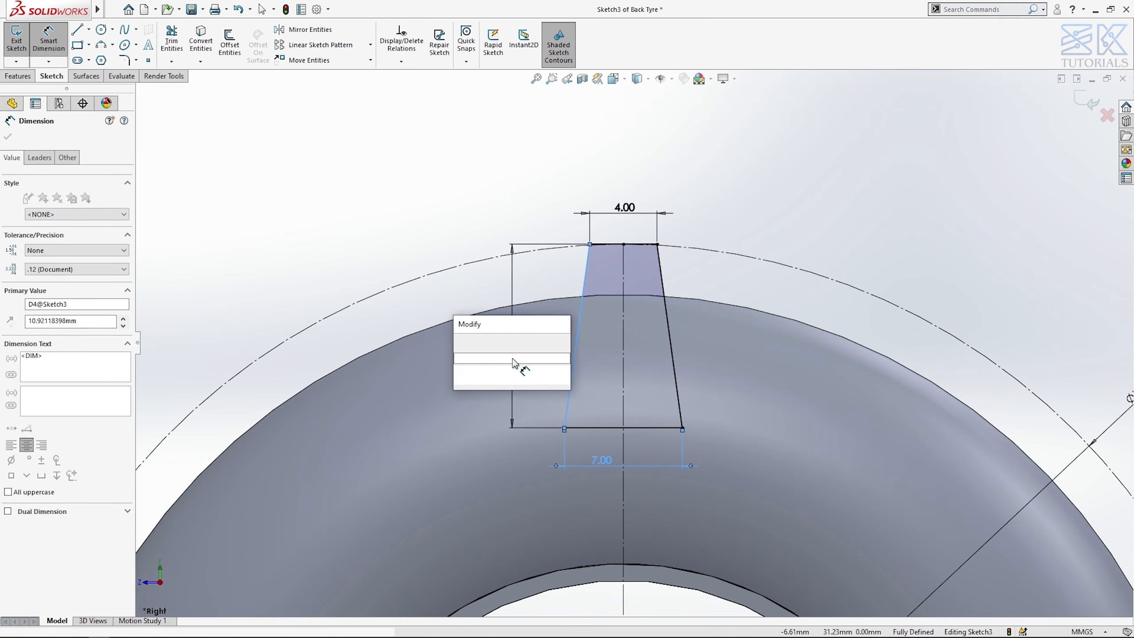
key("Return")
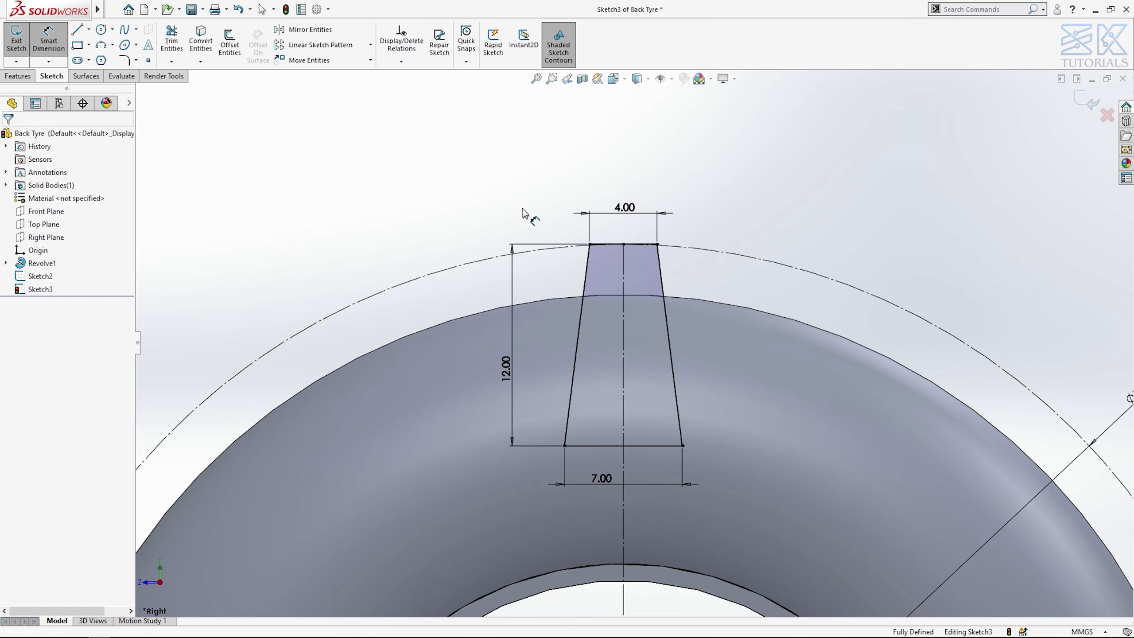
key("Escape")
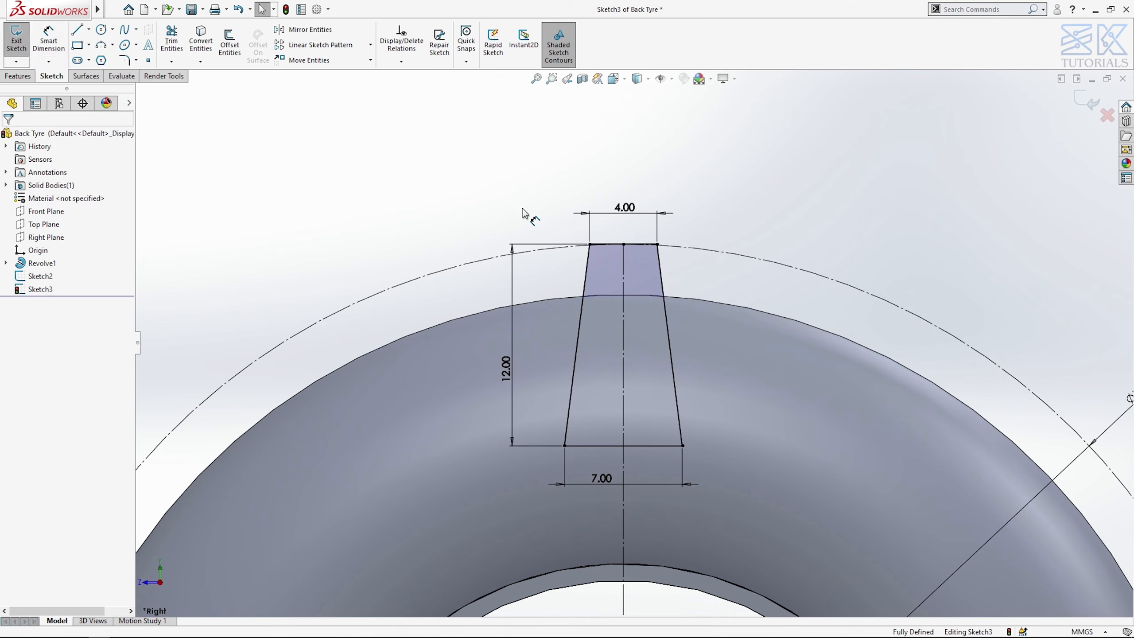
Step: Extrude the trapezoid 10 mm blind along the angled line of the V-shaped sketch, with the direction reversed and without merging the result
left_click(16, 77)
left_click(21, 51)
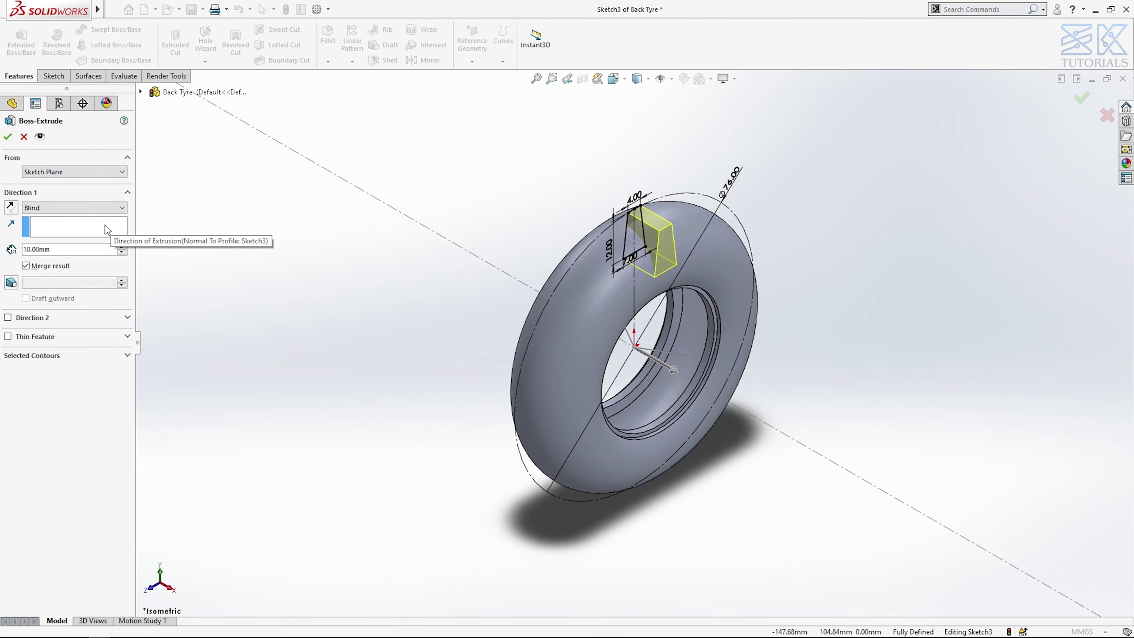
left_click(108, 229)
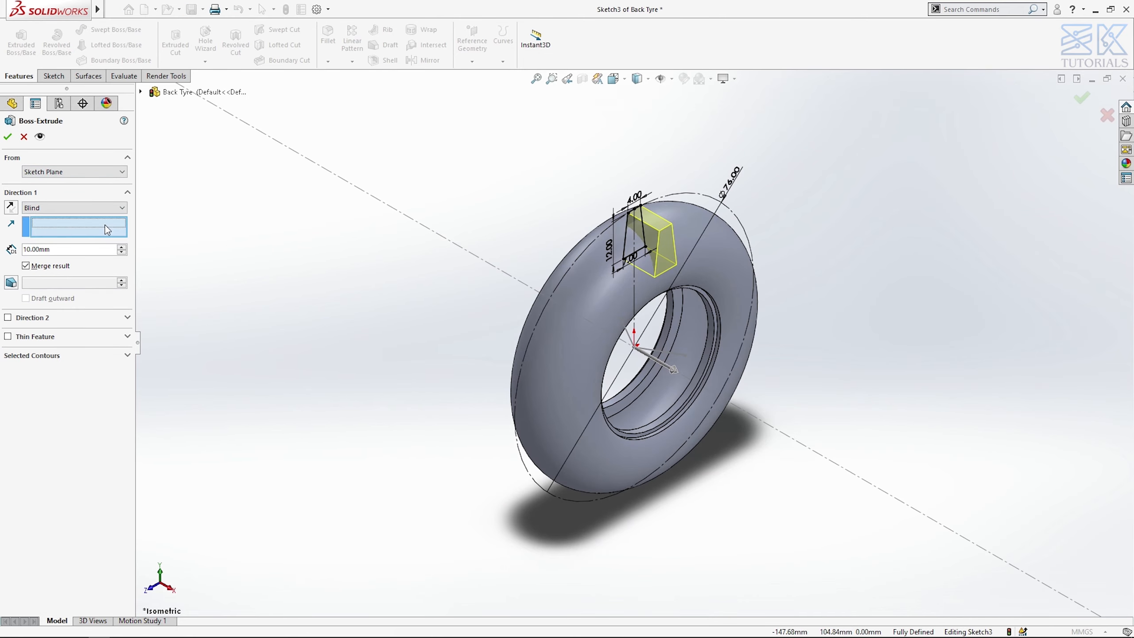
left_click(628, 336)
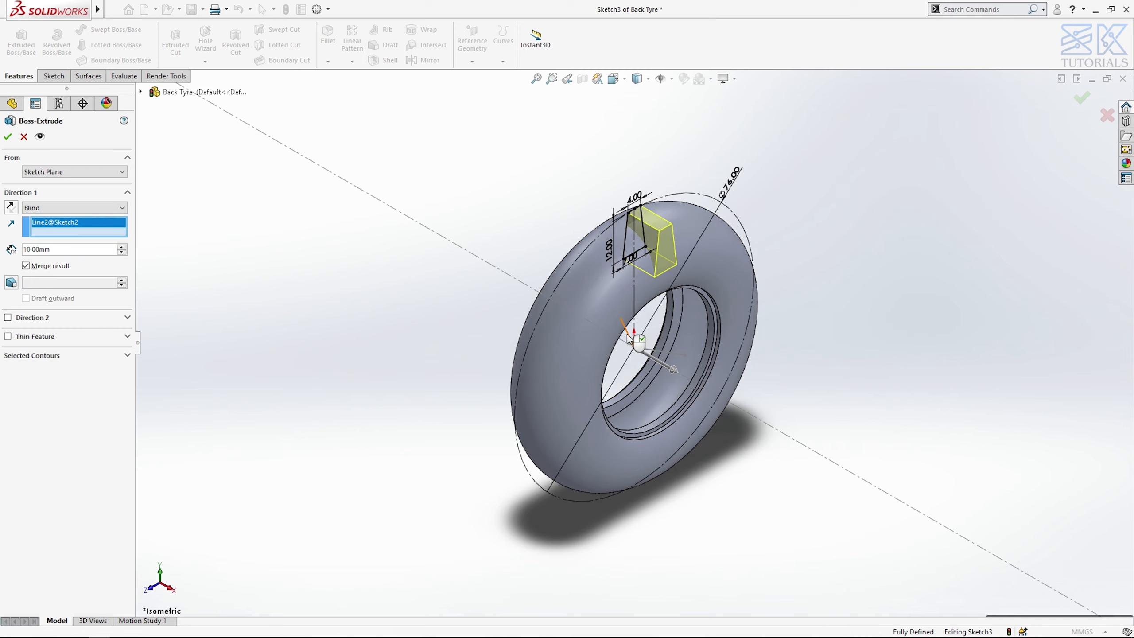
left_click(12, 207)
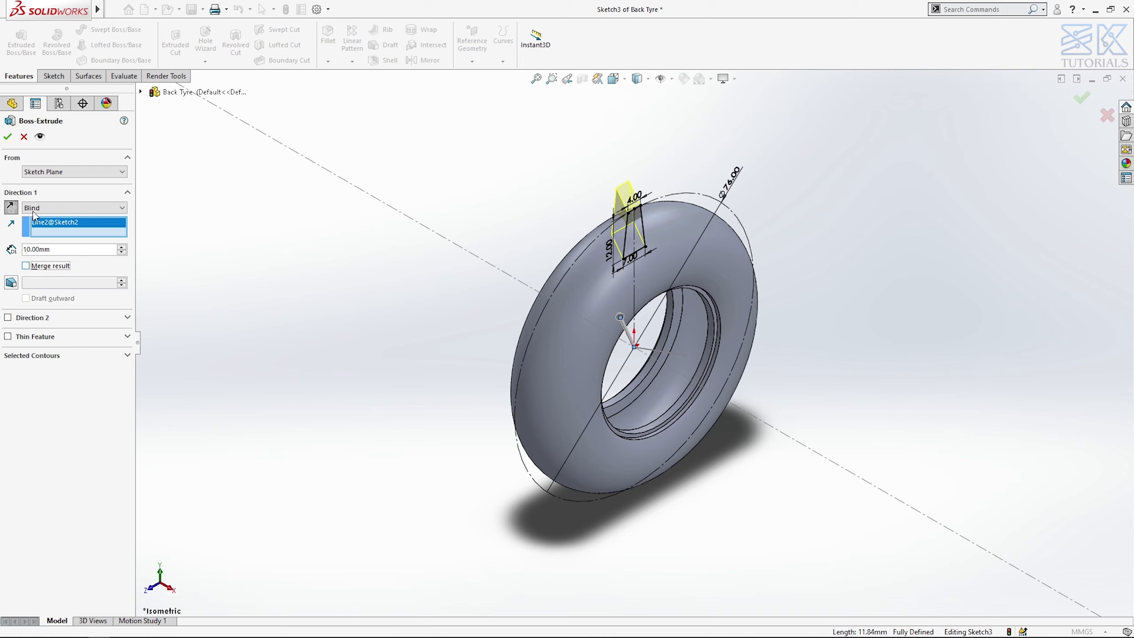
left_click(7, 137)
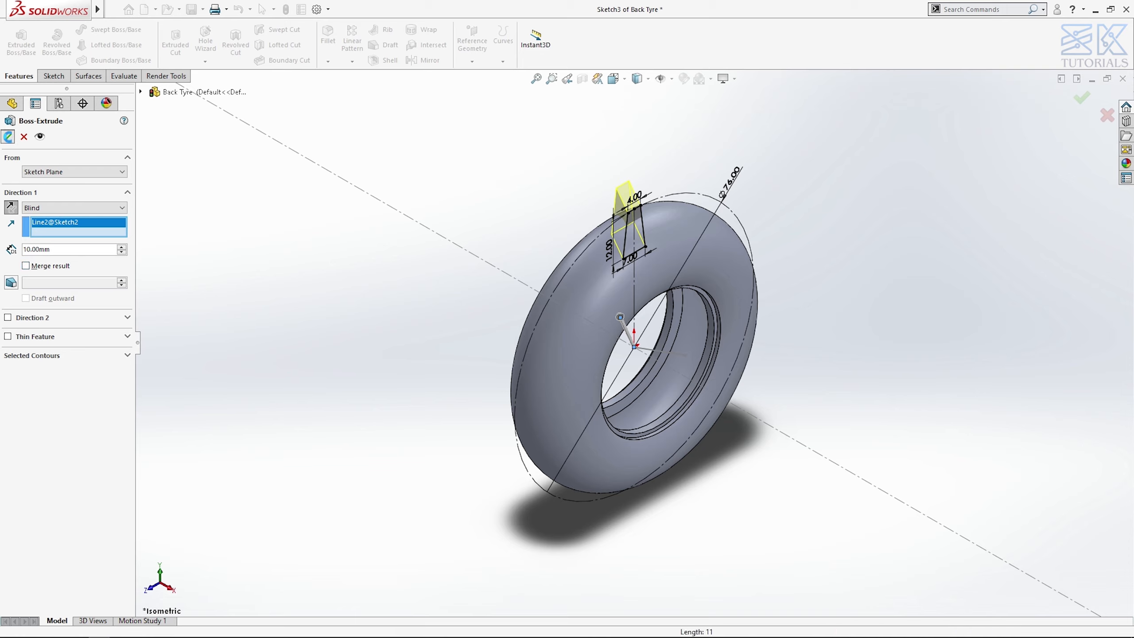
left_click(231, 258)
Step: On the Right Plane, sketch a vertical construction line from the block's upper edge to the origin and an inclined one about 38 mm long from the origin
left_click(47, 237)
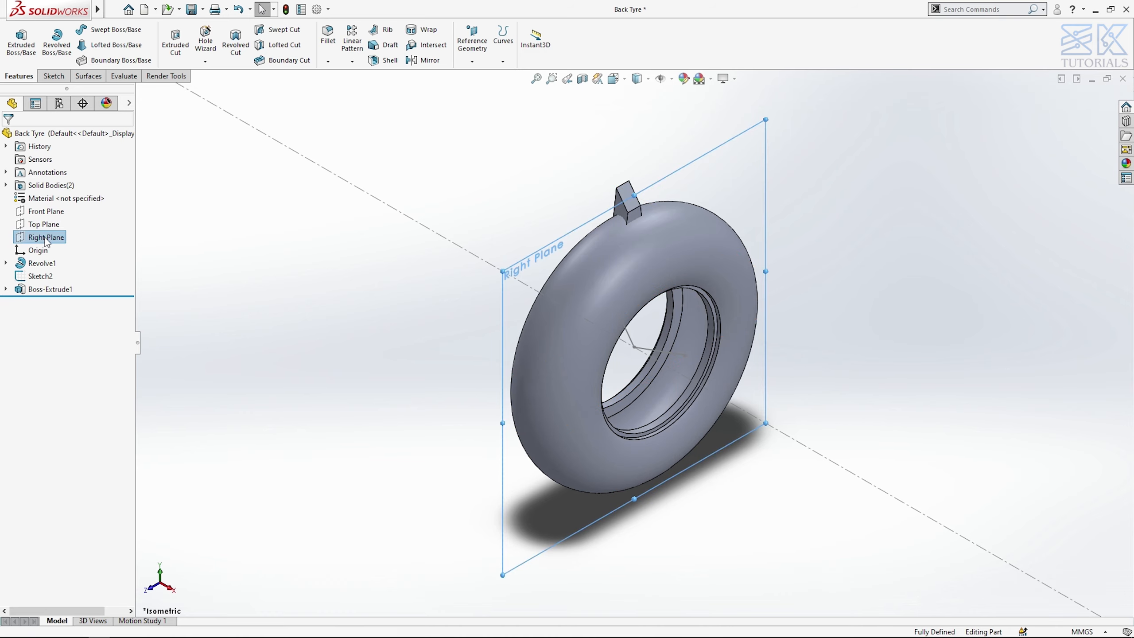
left_click(54, 227)
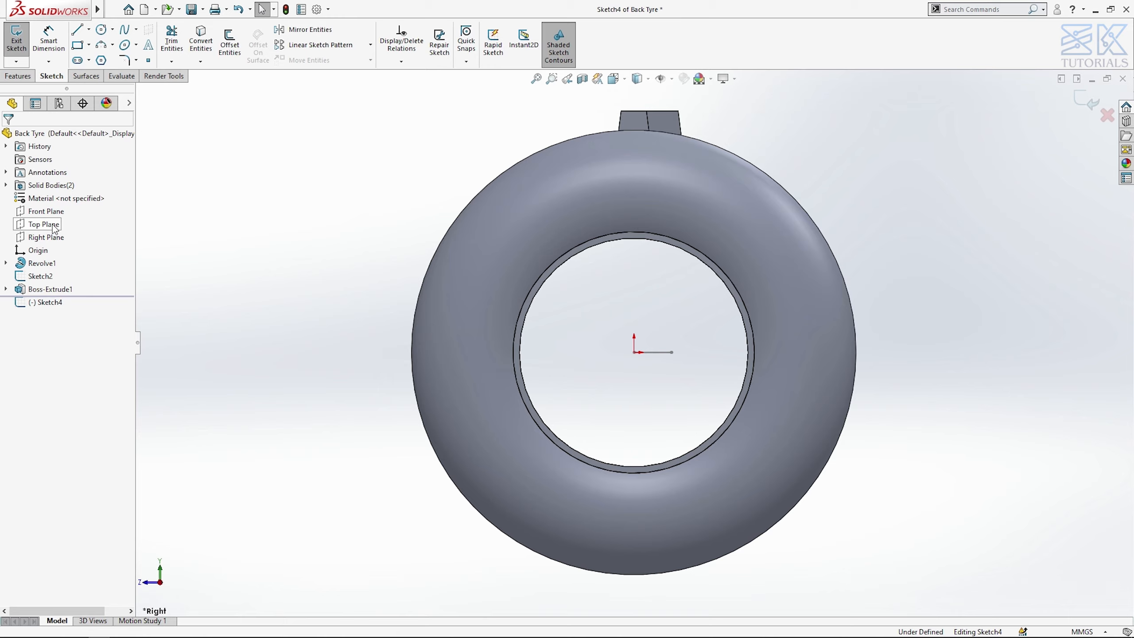
key("l")
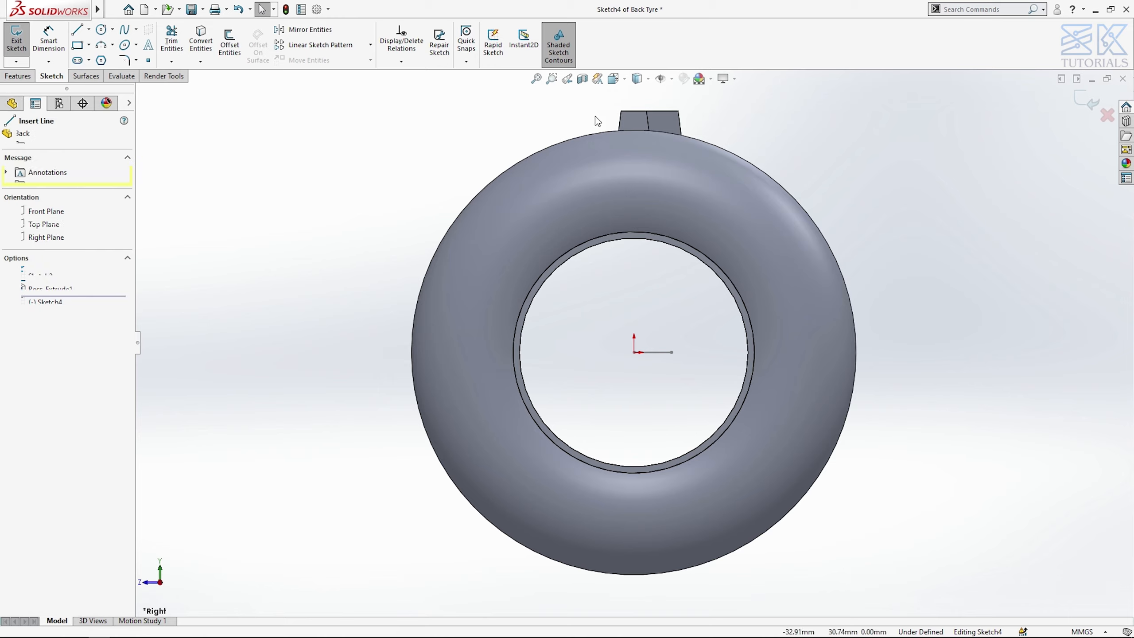
left_click(634, 110)
left_click(634, 352)
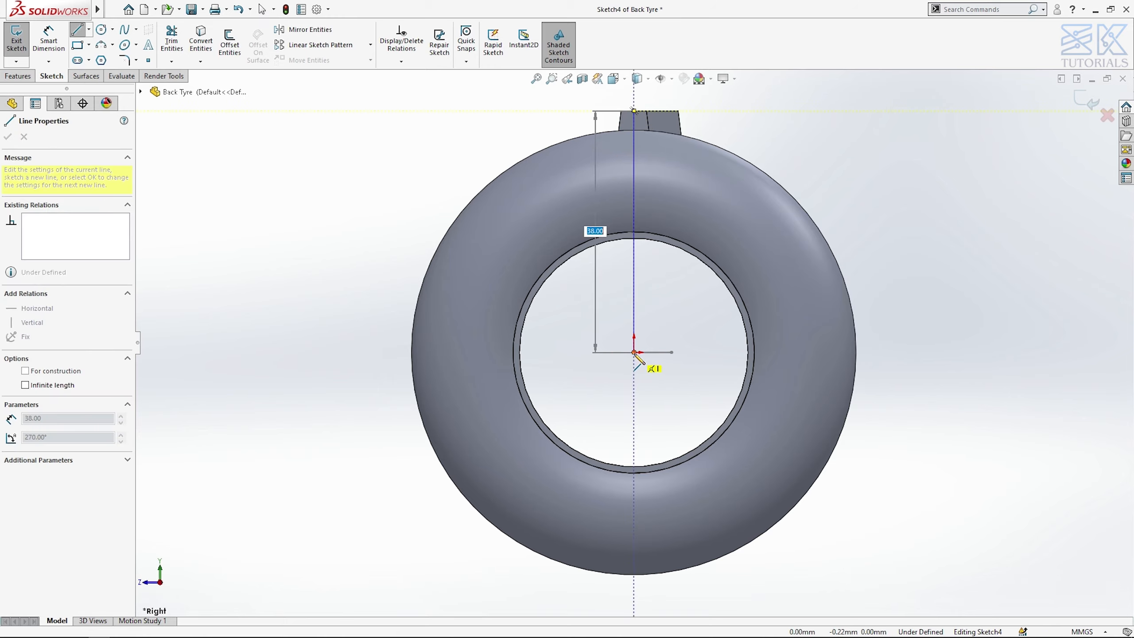
left_click(701, 118)
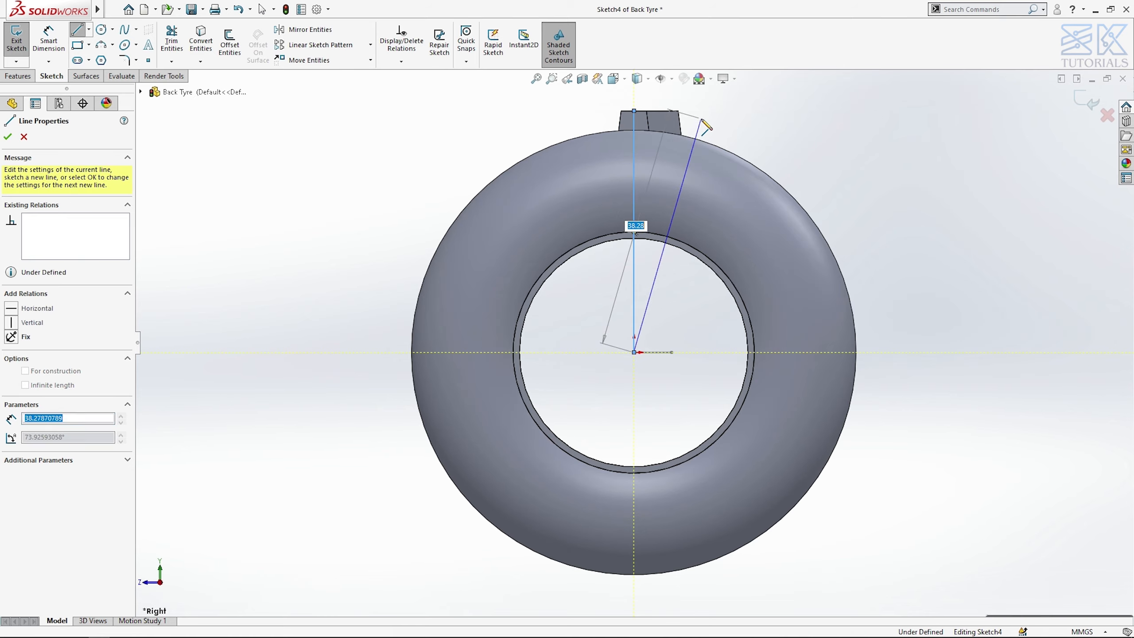
key("Escape")
left_click_drag(703, 331, 603, 278)
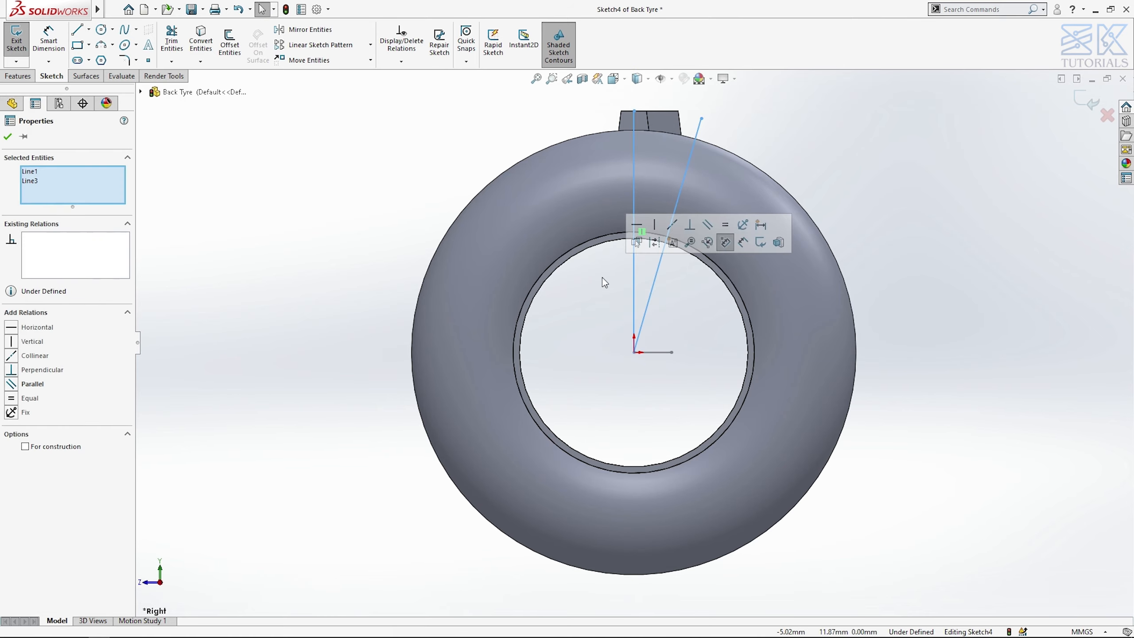
left_click(656, 243)
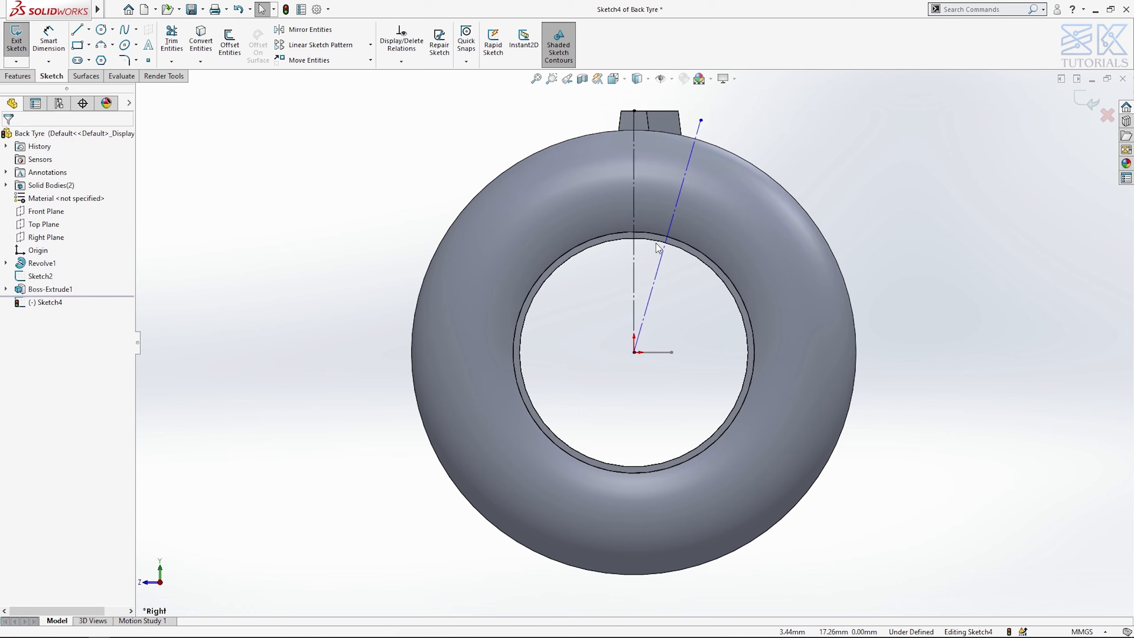
Step: Sketch a closed trapezoid centred on the inclined line's outer end, about 4.8 mm wide at its outer edge and 7 mm at its inner edge
scroll(672, 117, "down", 3)
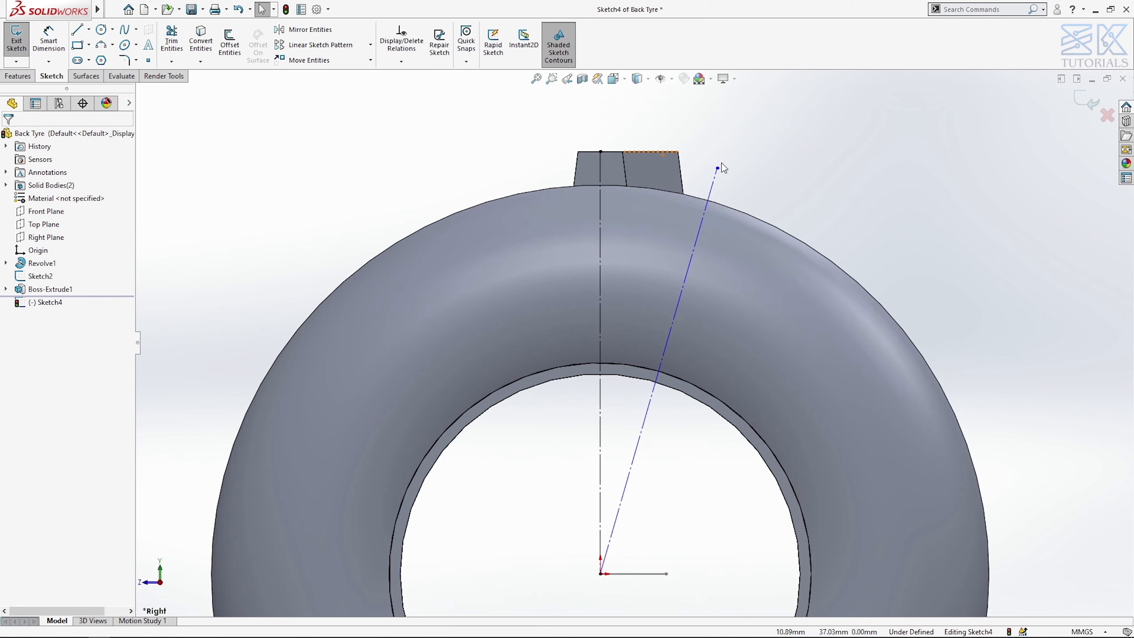
key("l")
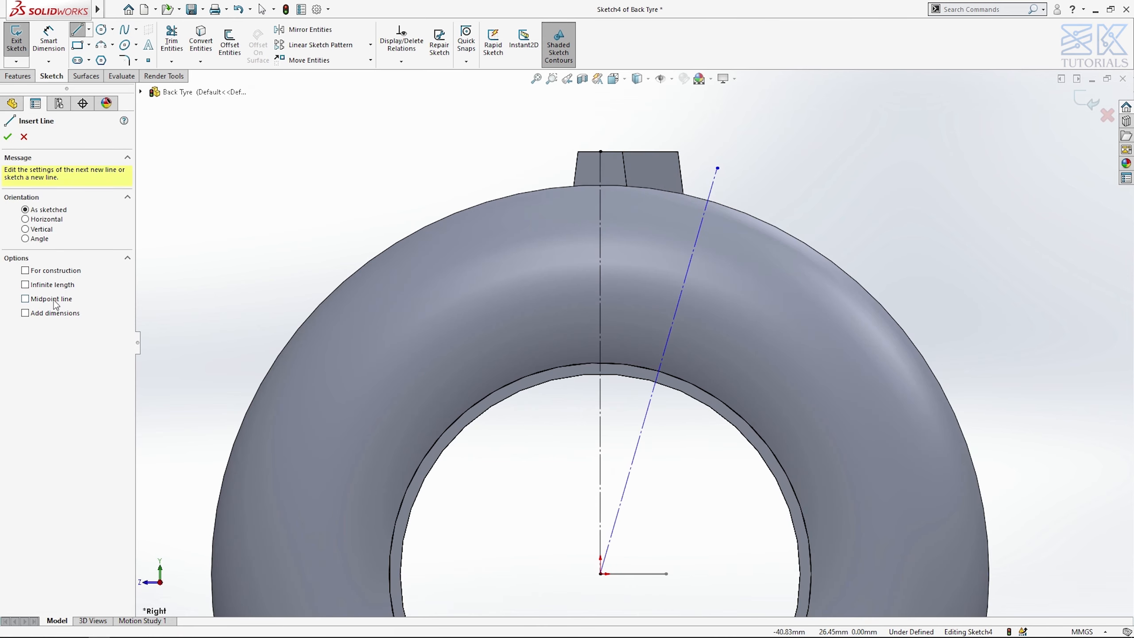
left_click(717, 169)
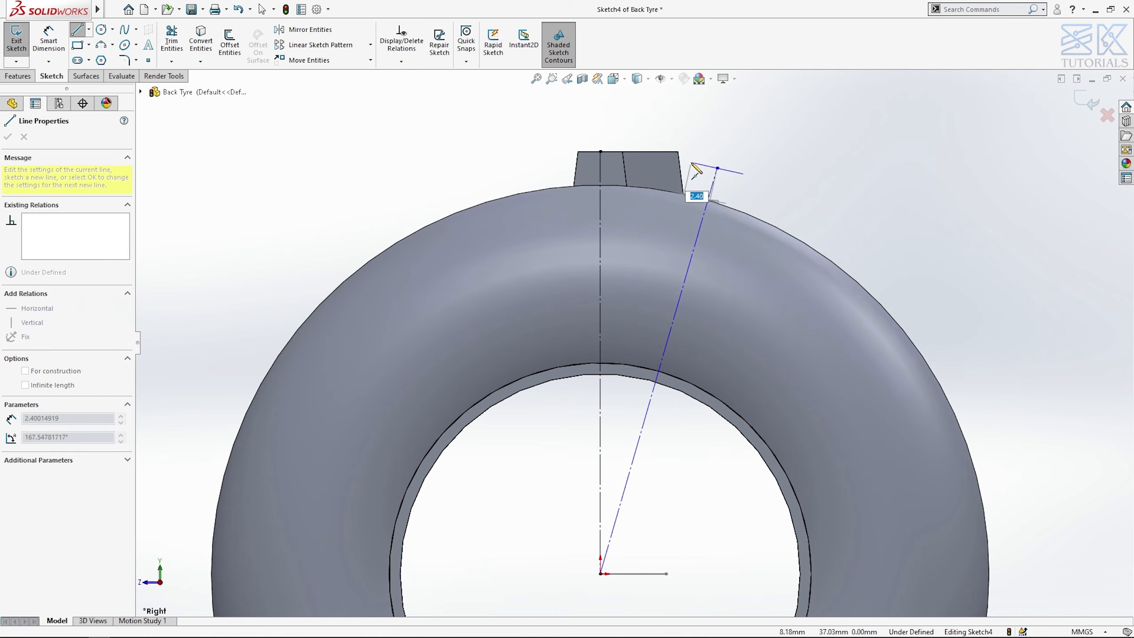
left_click(691, 162)
left_click(658, 245)
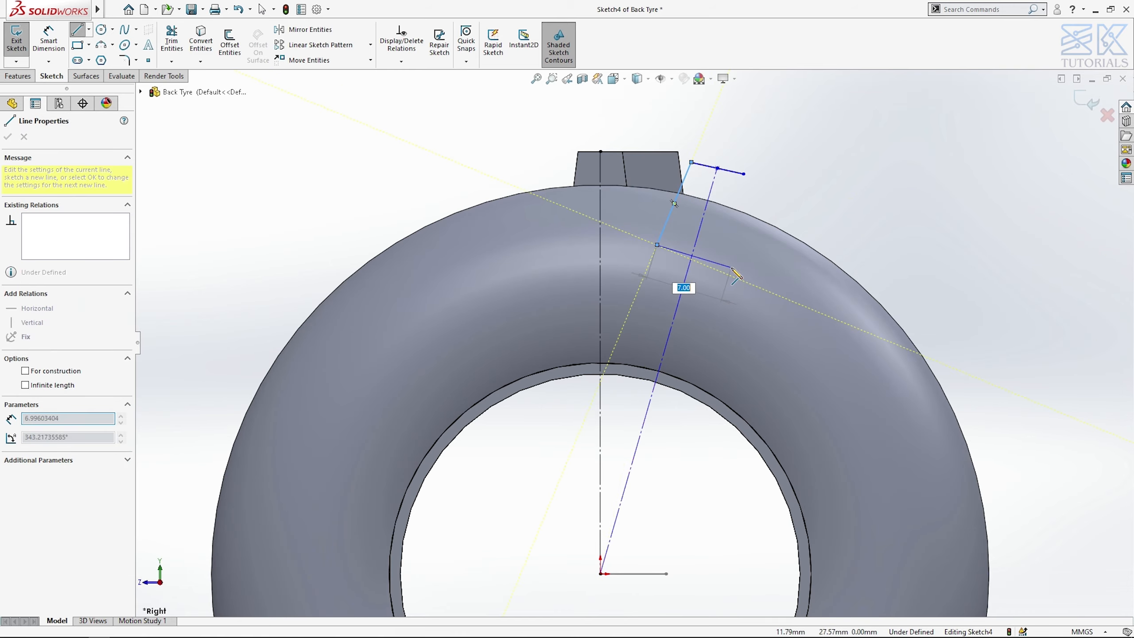
left_click(731, 268)
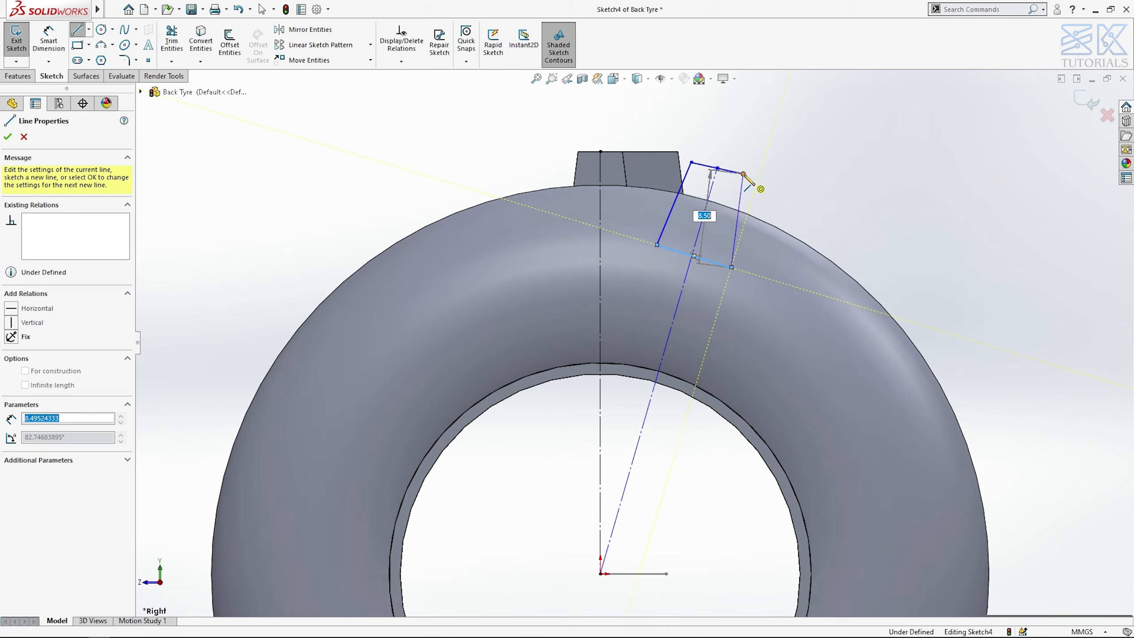
left_click(743, 173)
key("Escape")
Step: Make the trapezoid's outer edge perpendicular to the inclined construction line and its inner edge parallel to the outer one
left_click(715, 169)
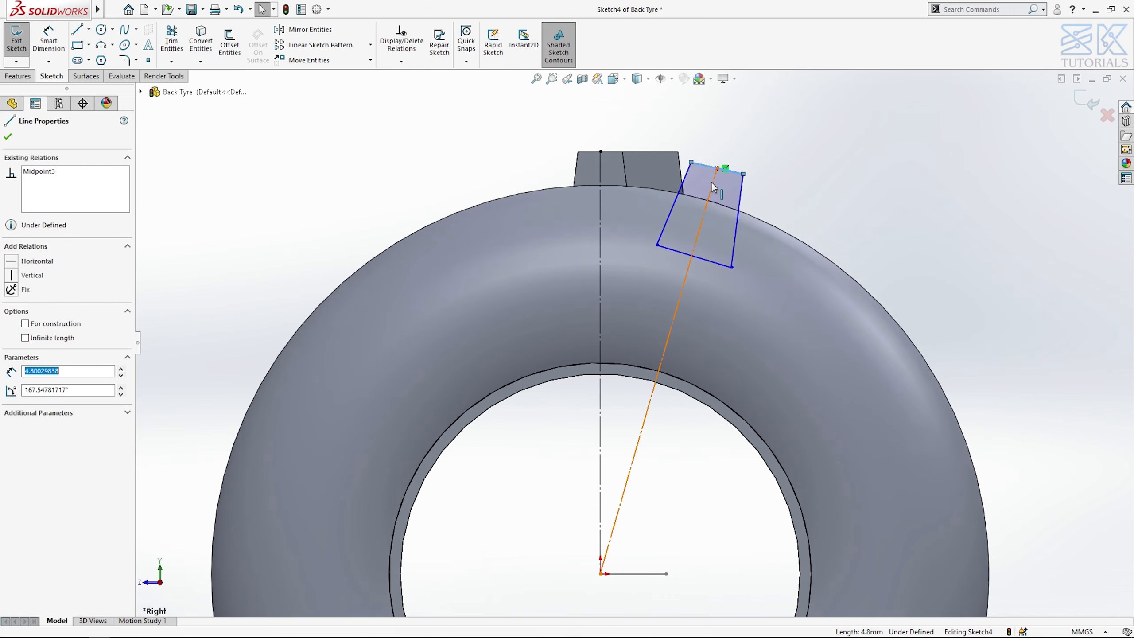
left_click(711, 181, "ctrl")
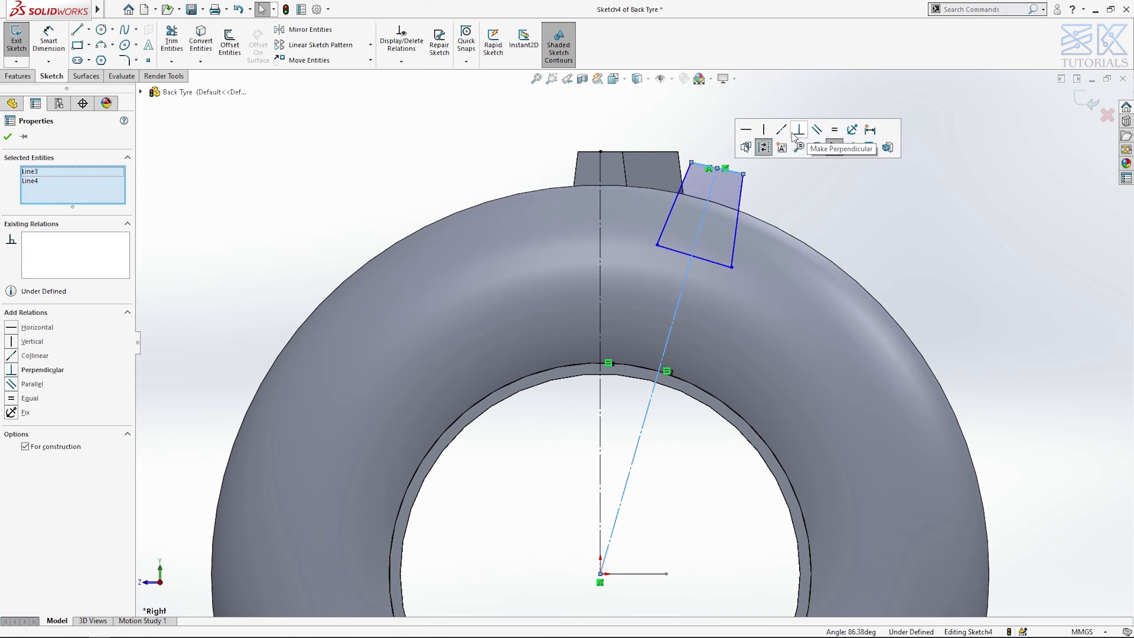
left_click(794, 135)
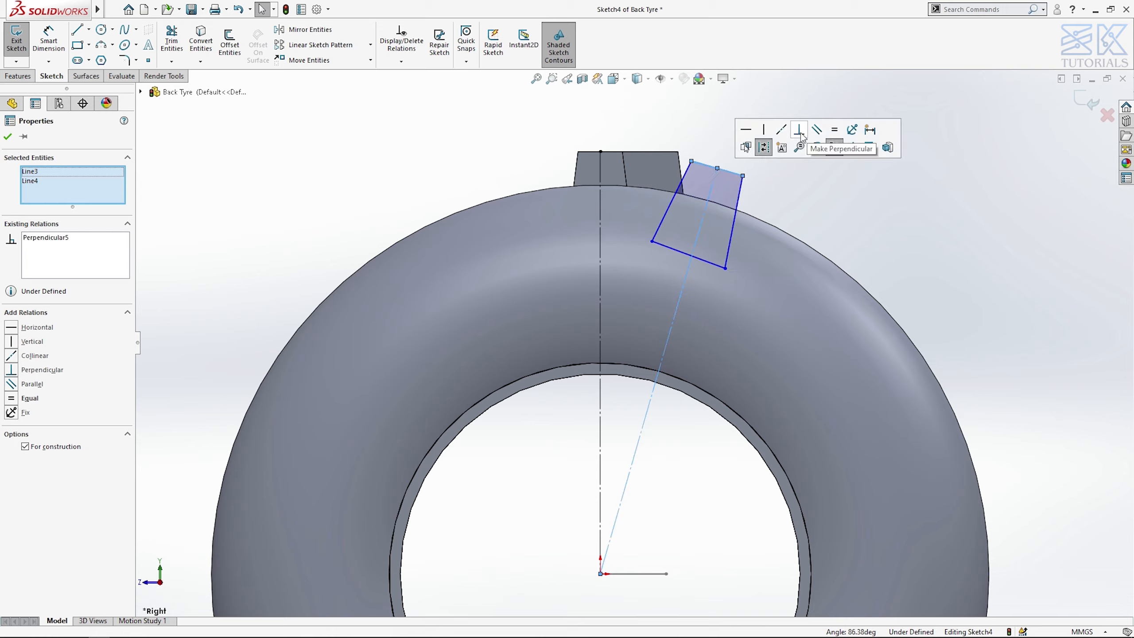
left_click(700, 257)
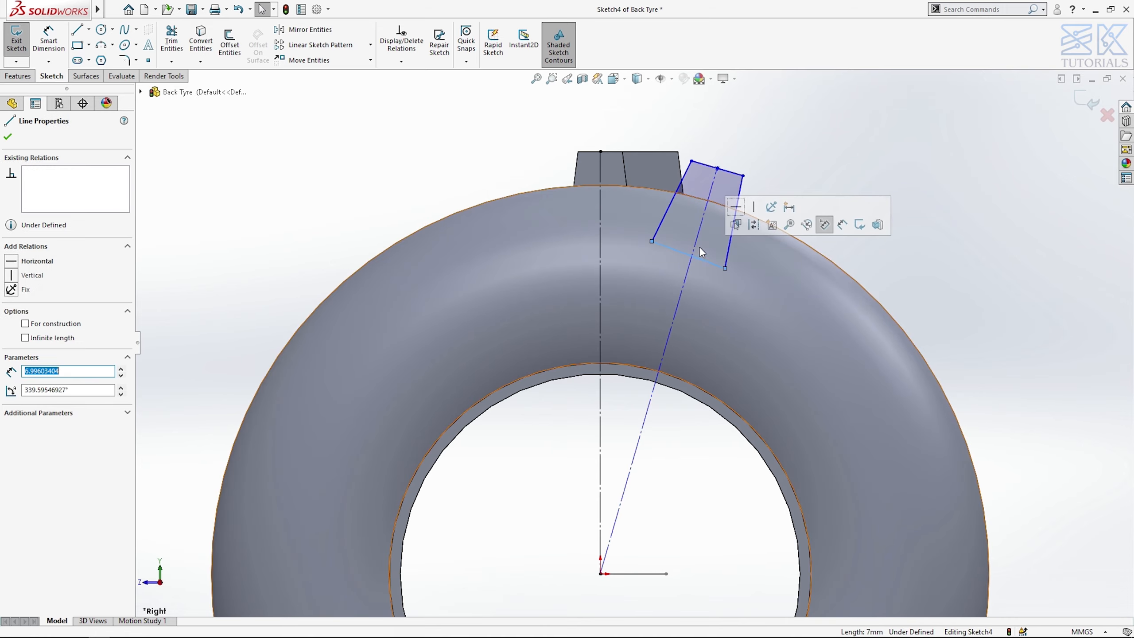
left_click(726, 171, "ctrl")
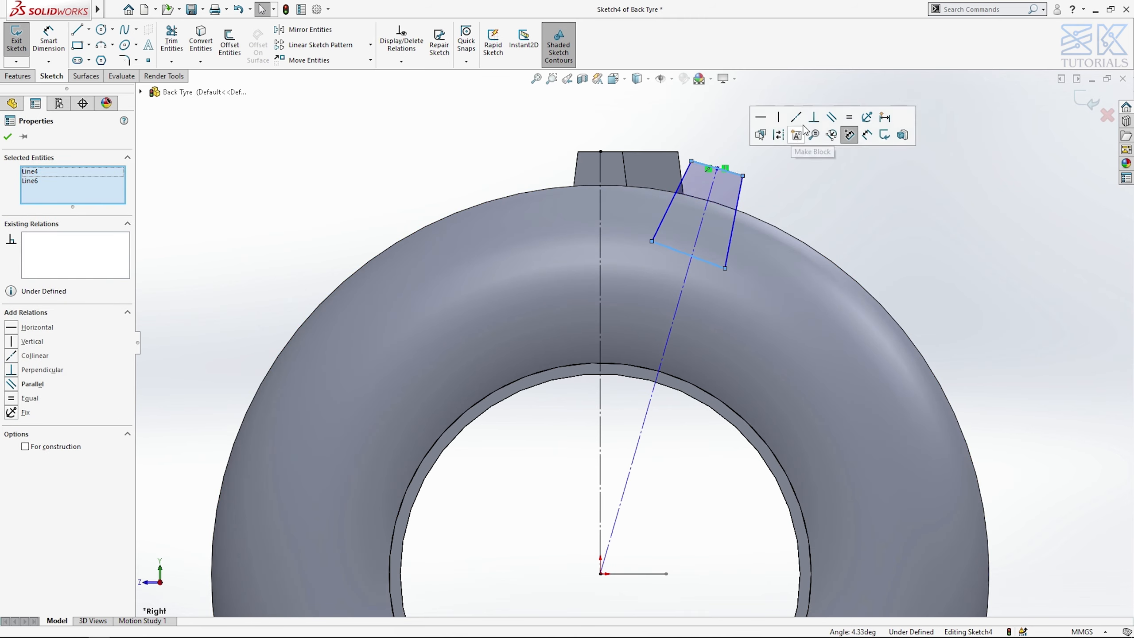
left_click(832, 118)
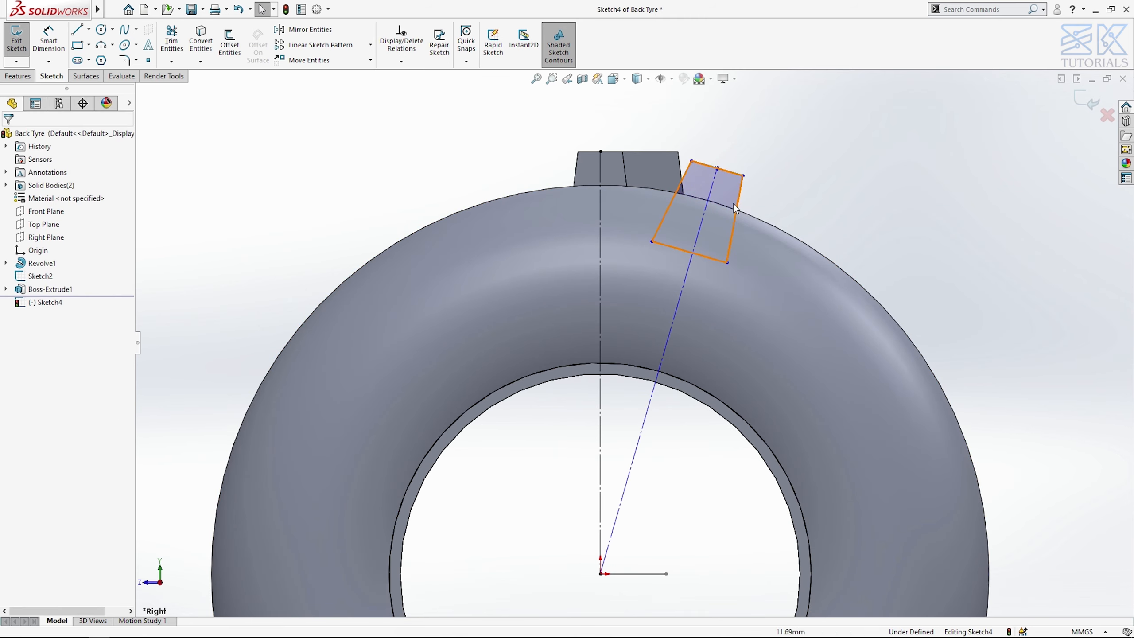
Step: Make both slanted sides of the trapezoid equal in length to the existing tread block's slanted edge
left_click(625, 173)
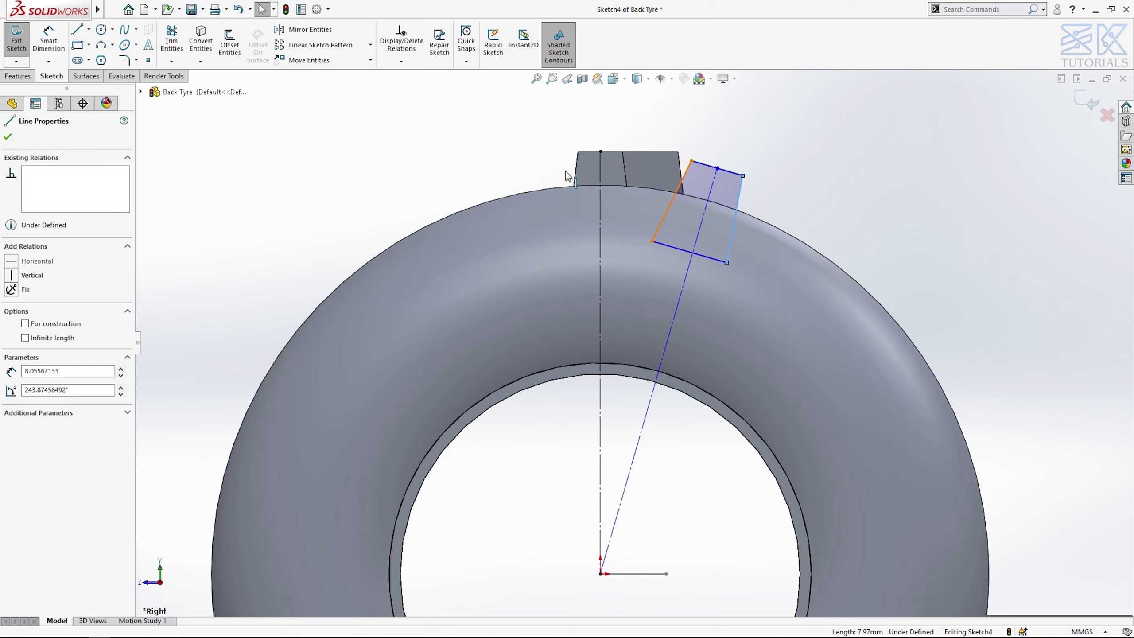
left_click(576, 174, "ctrl")
left_click(577, 167, "ctrl")
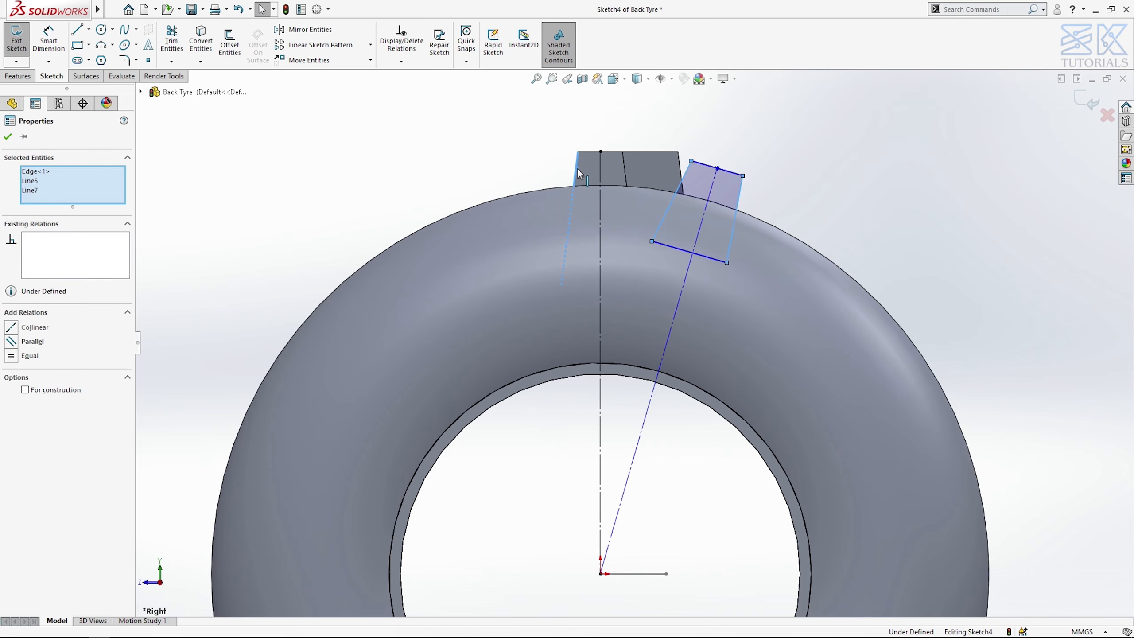
left_click(647, 117)
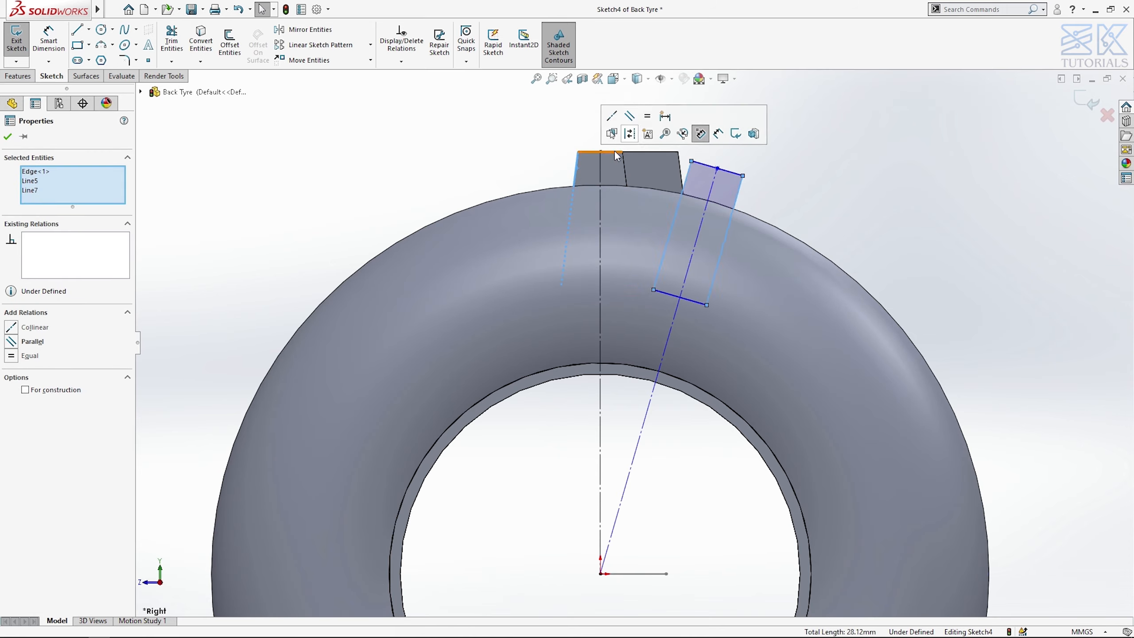
key("Escape")
Step: Make the trapezoid's outer and inner edges equal in length to the corresponding upper and lower edges of the existing tread block
left_click(707, 170)
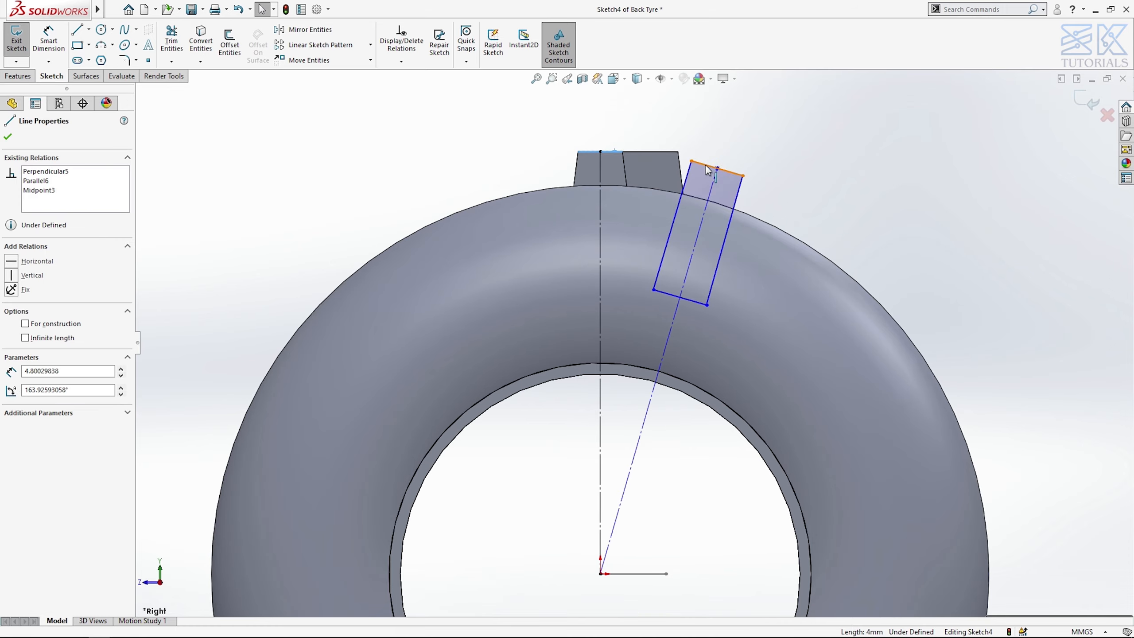
left_click(715, 169, "ctrl")
left_click(794, 114)
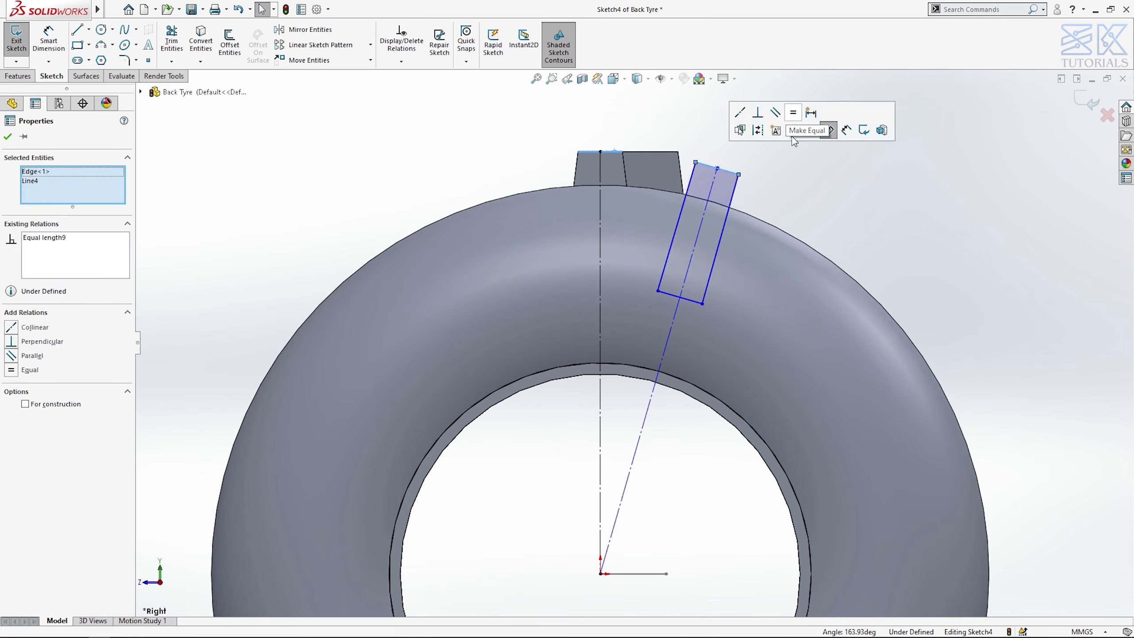
left_click(665, 298)
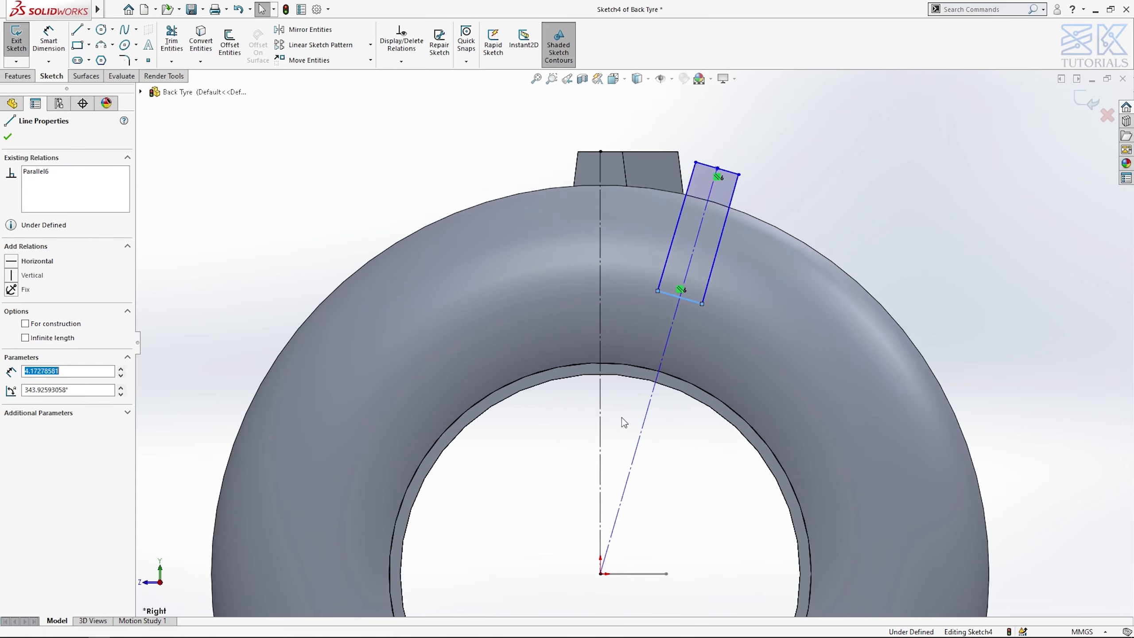
mouse_move(622, 418)
middle_mouse_down()
mouse_move(603, 253)
mouse_move(625, 388)
mouse_move(653, 394)
middle_mouse_up()
left_click(654, 392, "ctrl")
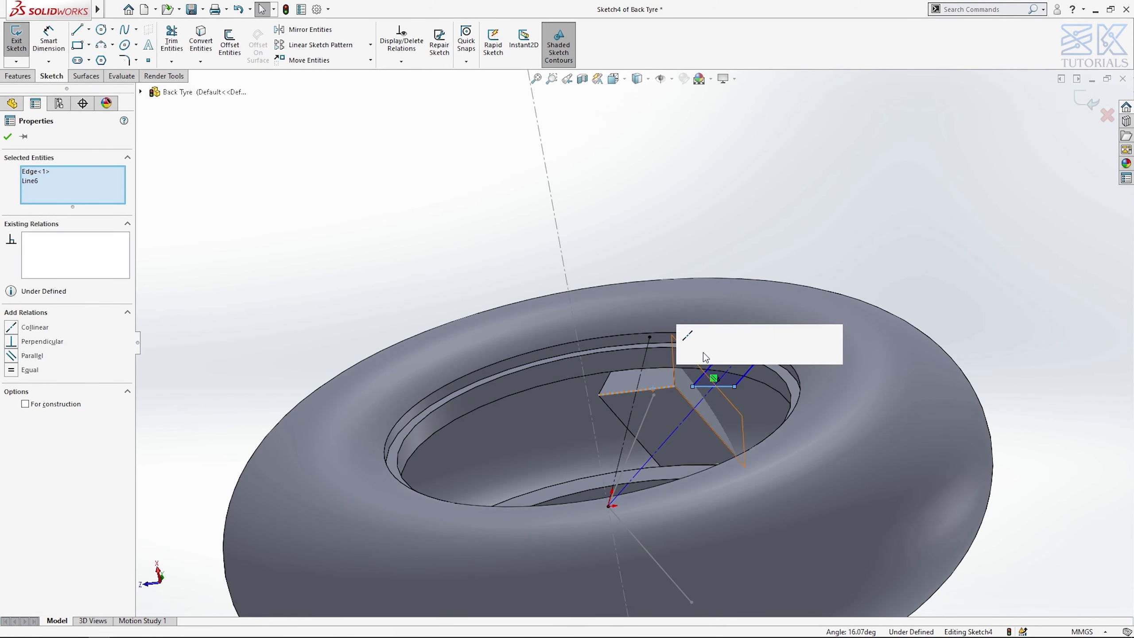
left_click(741, 338)
left_click(715, 248)
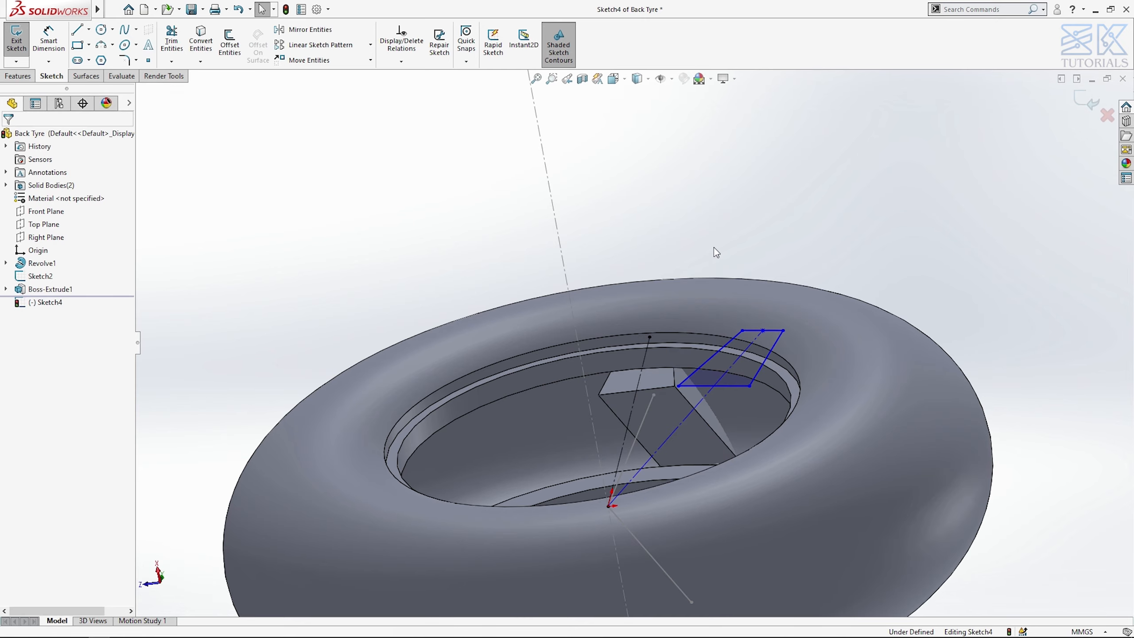
Step: Dimension the angle between the vertical and inclined construction lines as 9 degrees
key("ctrl+4")
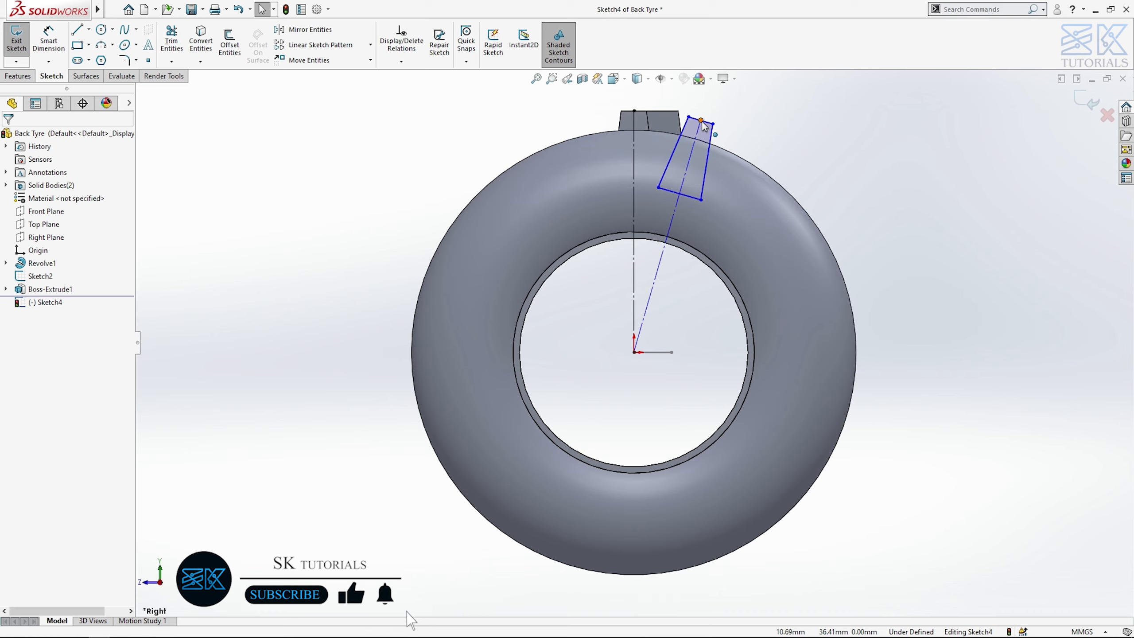
mouse_move(701, 120)
left_mouse_down()
mouse_move(733, 133)
mouse_move(714, 125)
left_mouse_up()
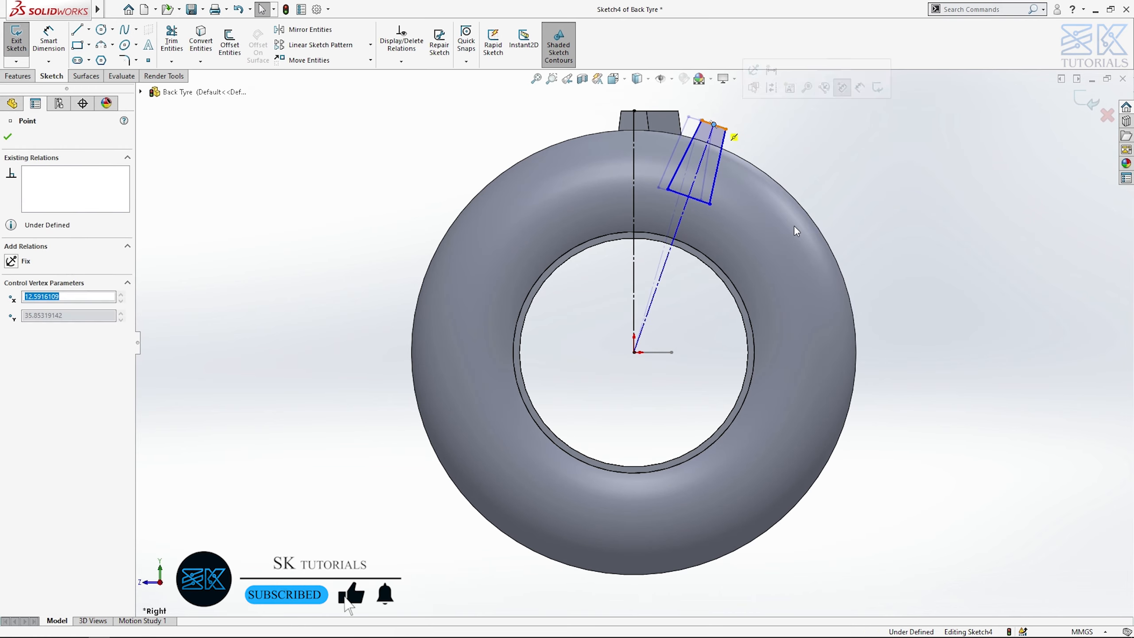
left_click(909, 277)
right_click_drag(909, 277, 908, 246)
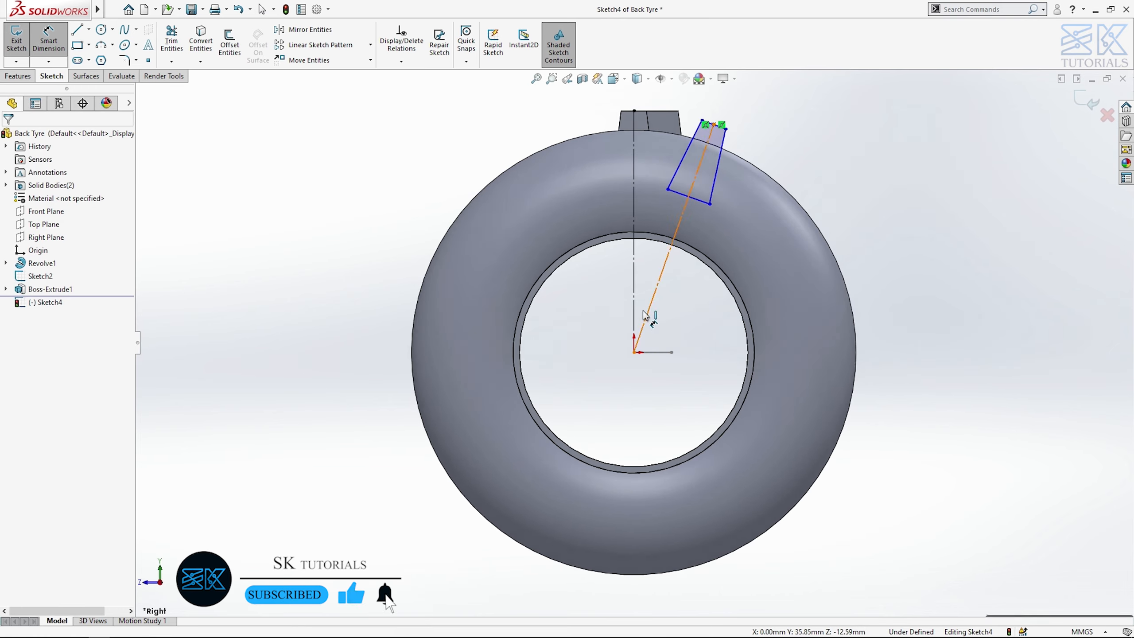
left_click(644, 315)
left_click(637, 303)
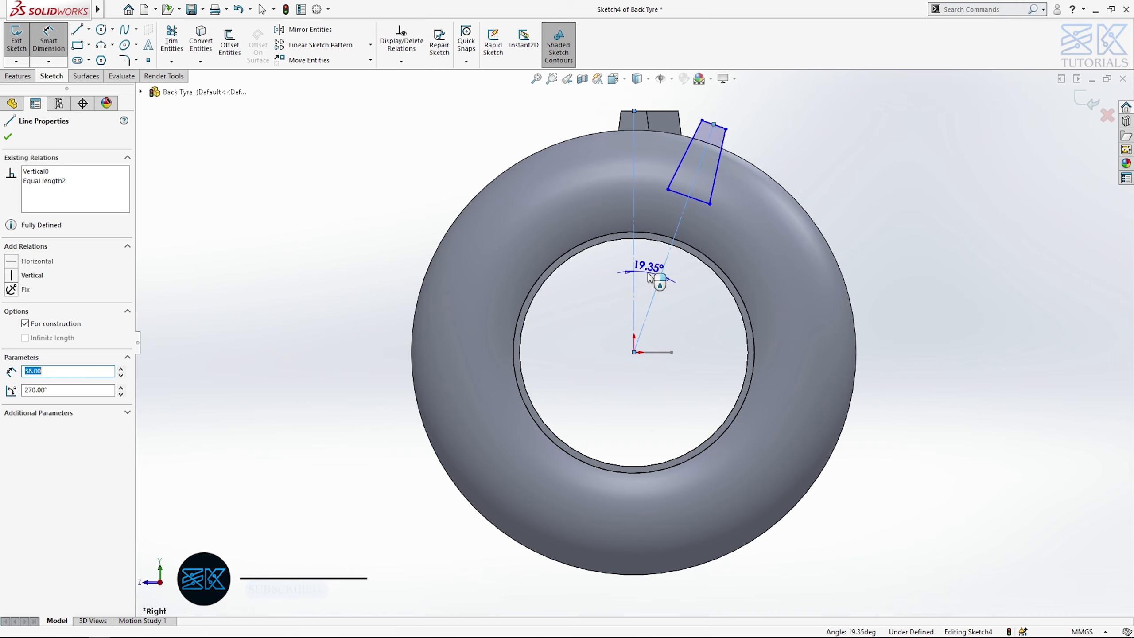
left_click(647, 273)
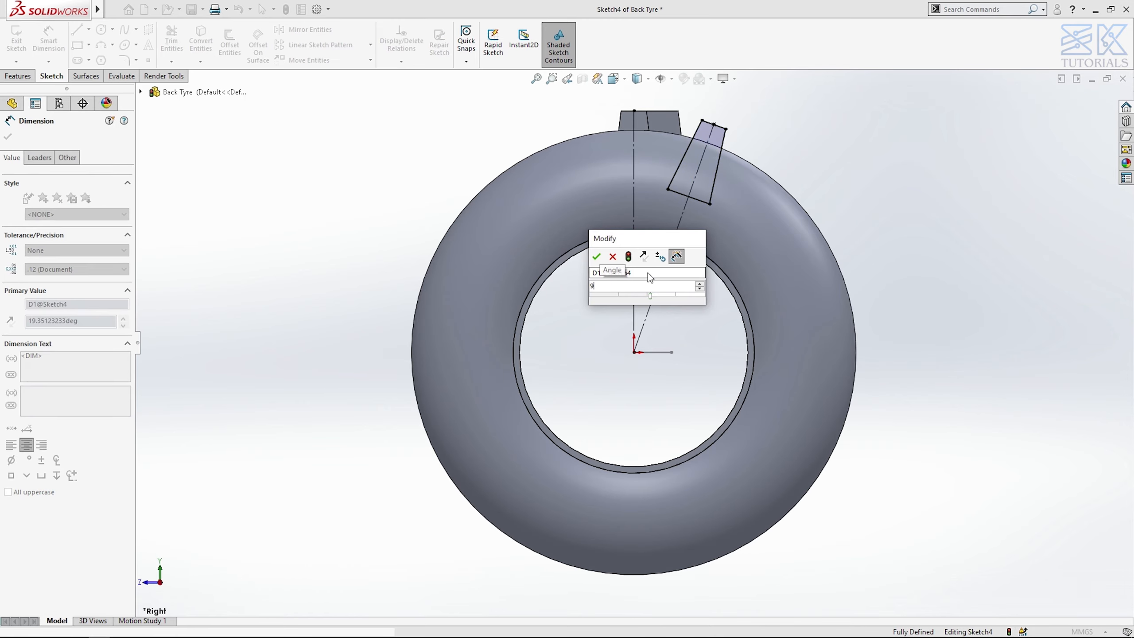
key("Return")
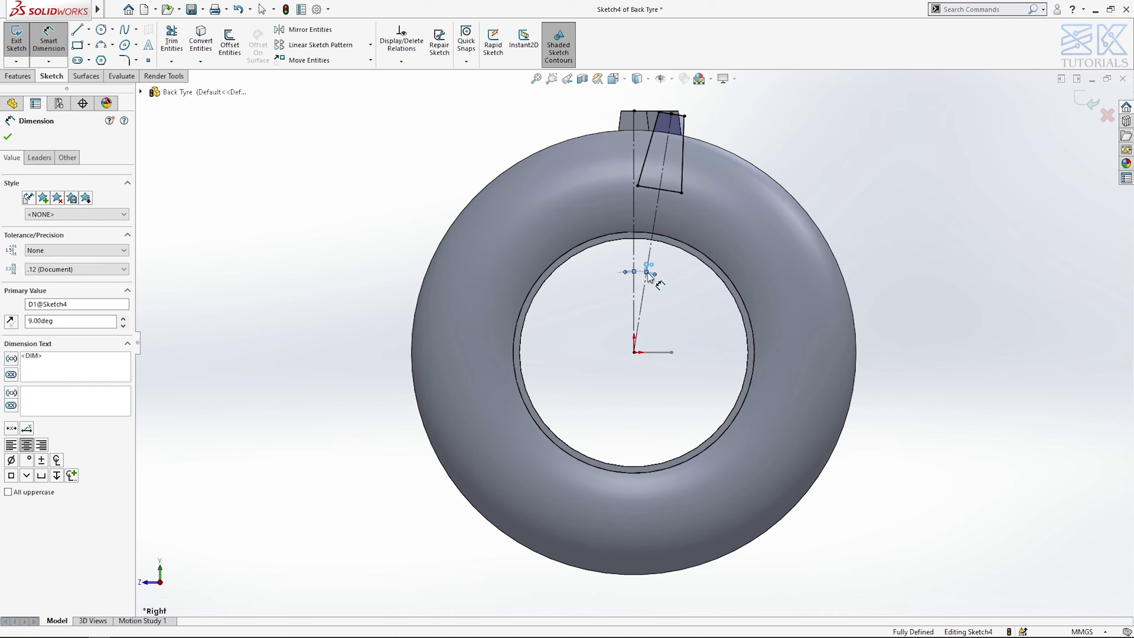
key("Escape")
Step: Extrude the new trapezoid 10 mm blind along the other line of the V-shaped sketch, without merging the result
left_click(18, 75)
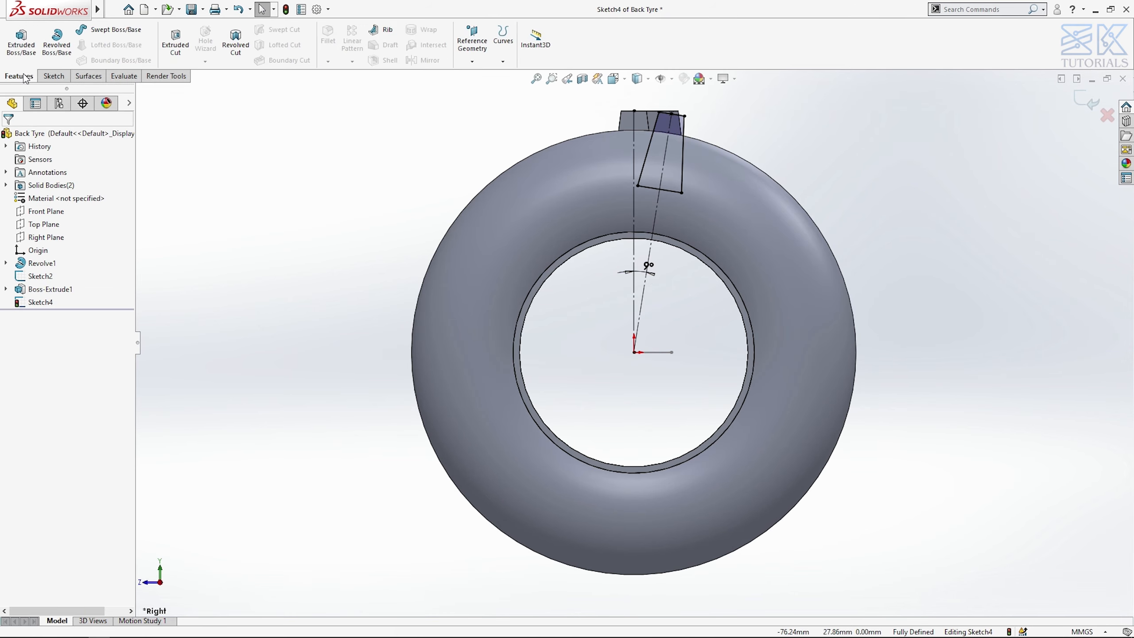
left_click(19, 43)
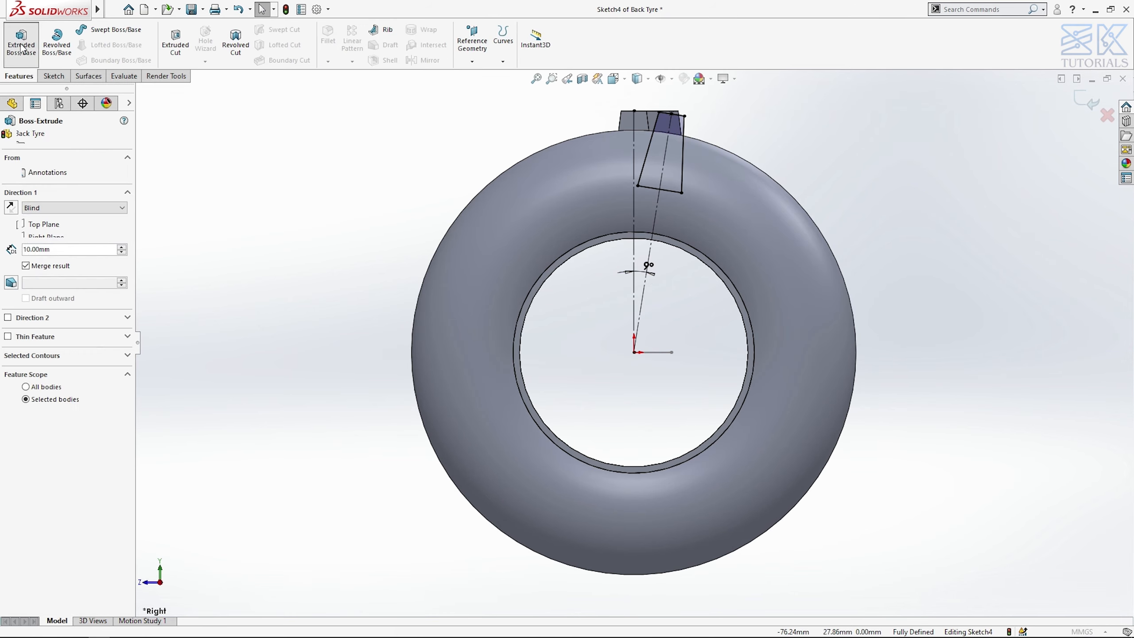
key("ctrl+7")
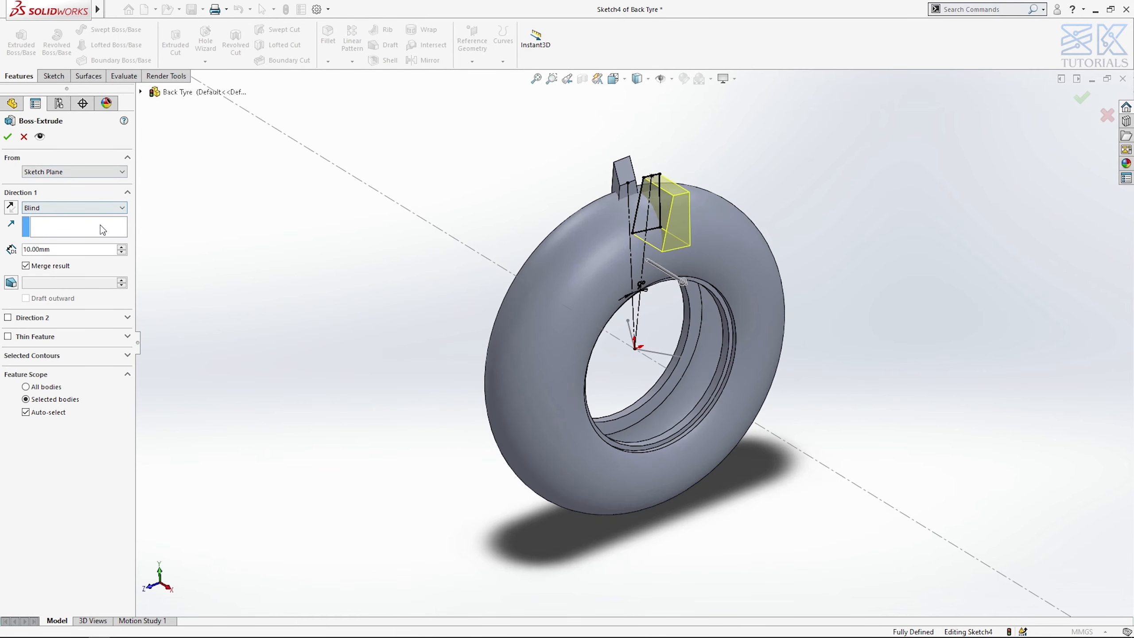
left_click(100, 225)
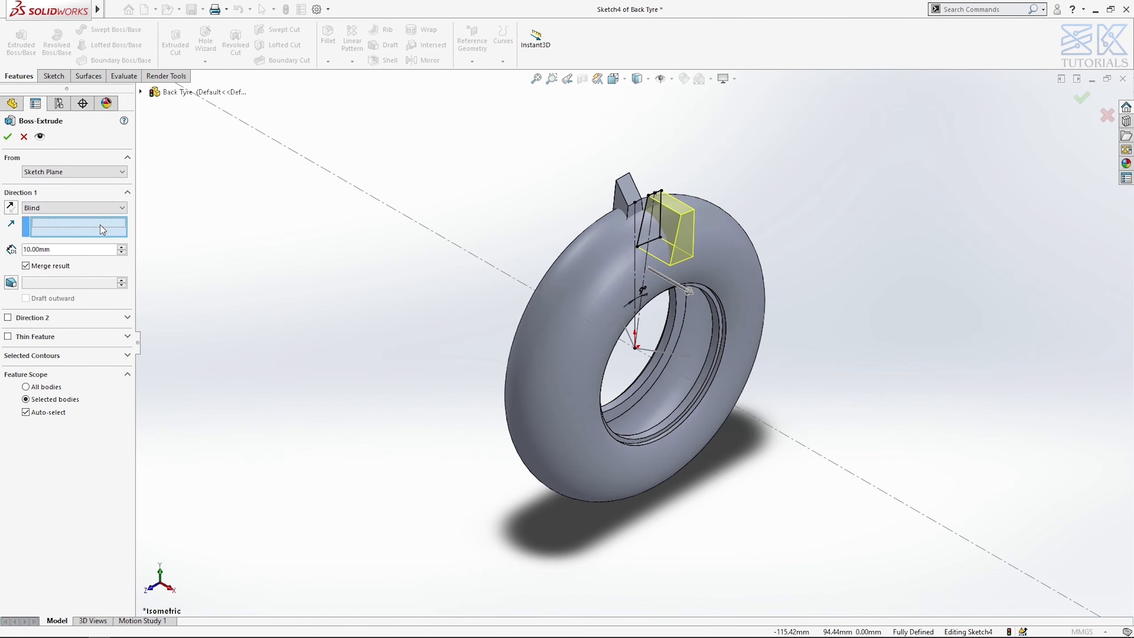
left_click(662, 355)
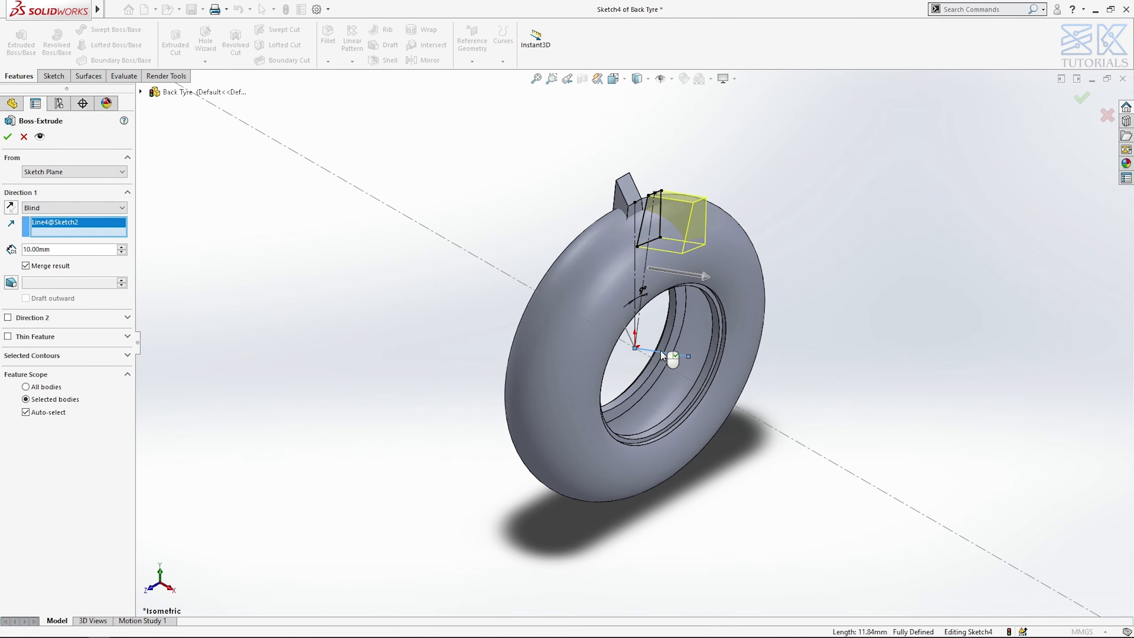
left_click(54, 269)
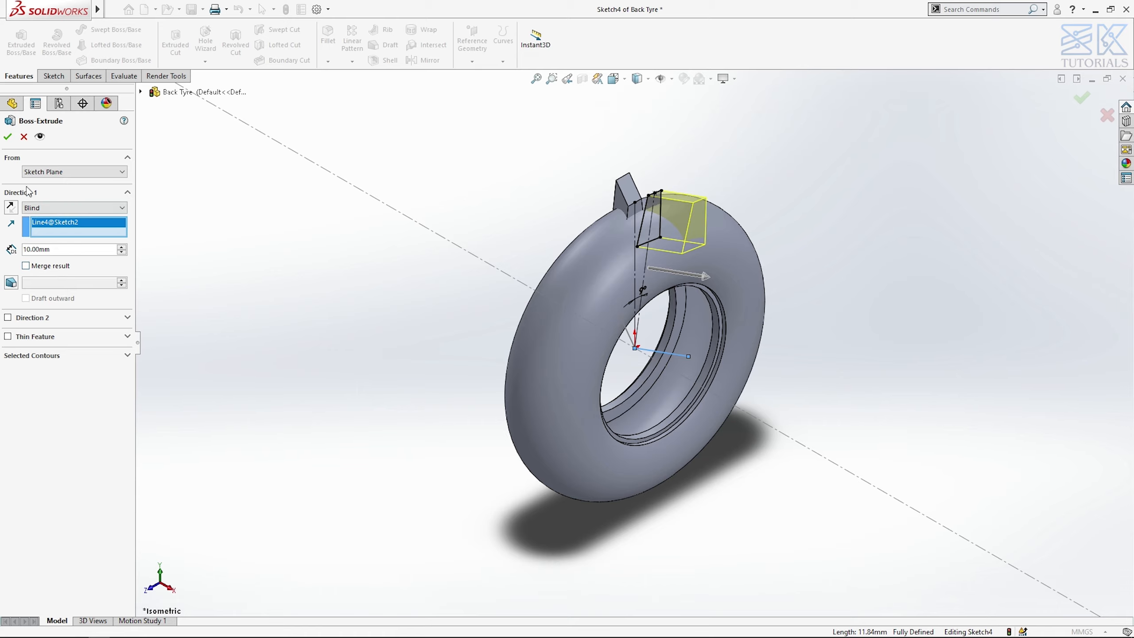
left_click(6, 138)
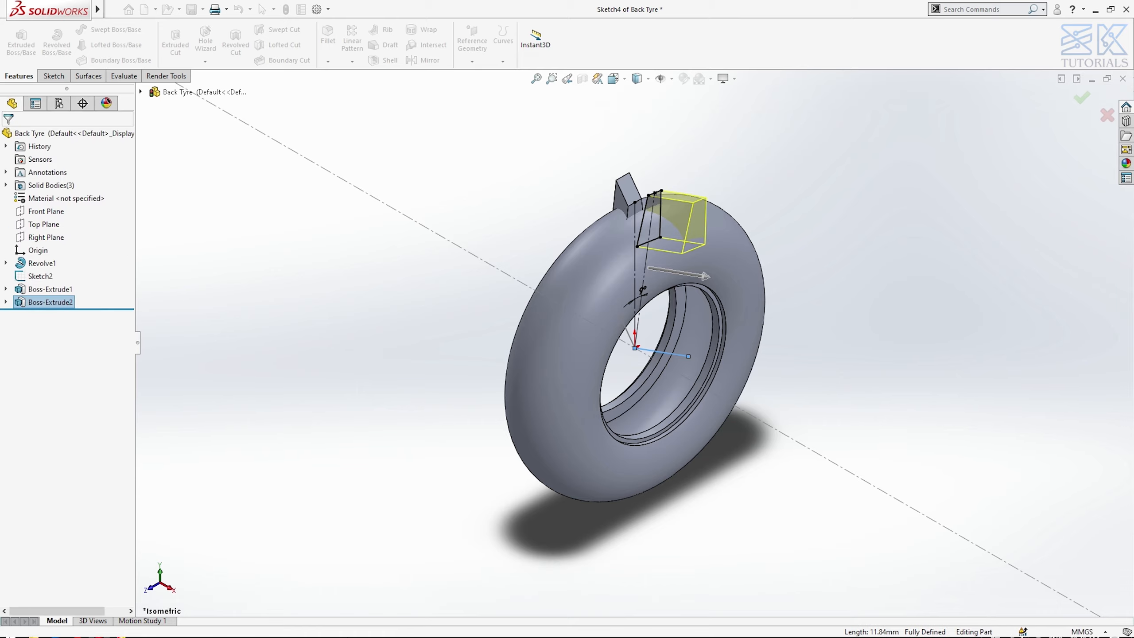
Step: Sketch a circle about 75 mm in diameter on the Right Plane, centred on the origin and surrounding the tyre
left_click(45, 237)
left_click(44, 223)
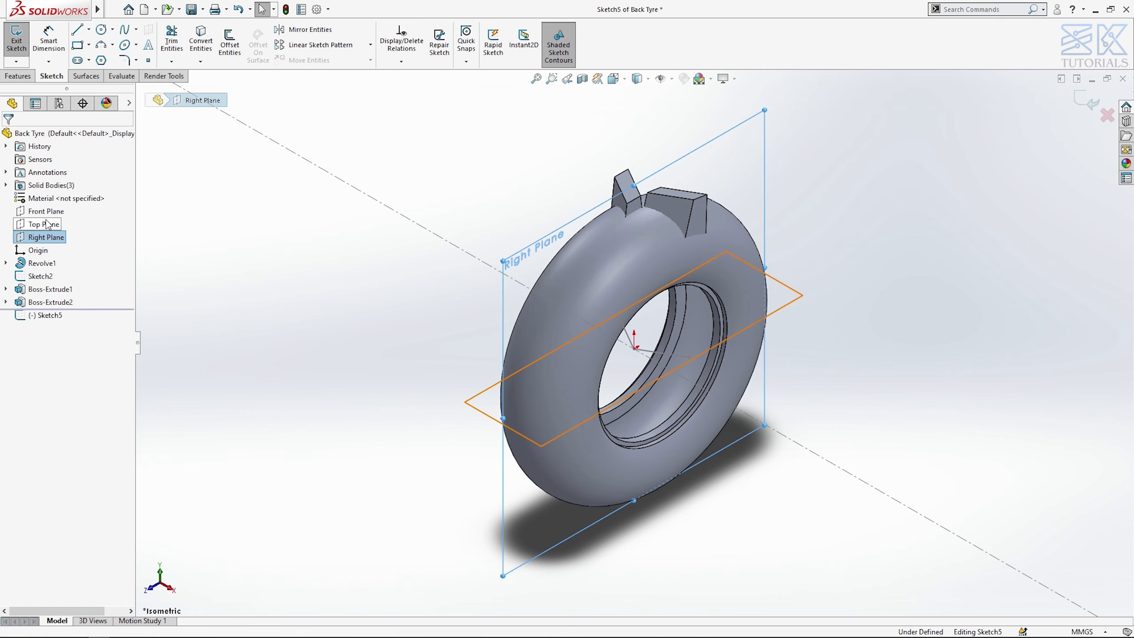
left_click(101, 30)
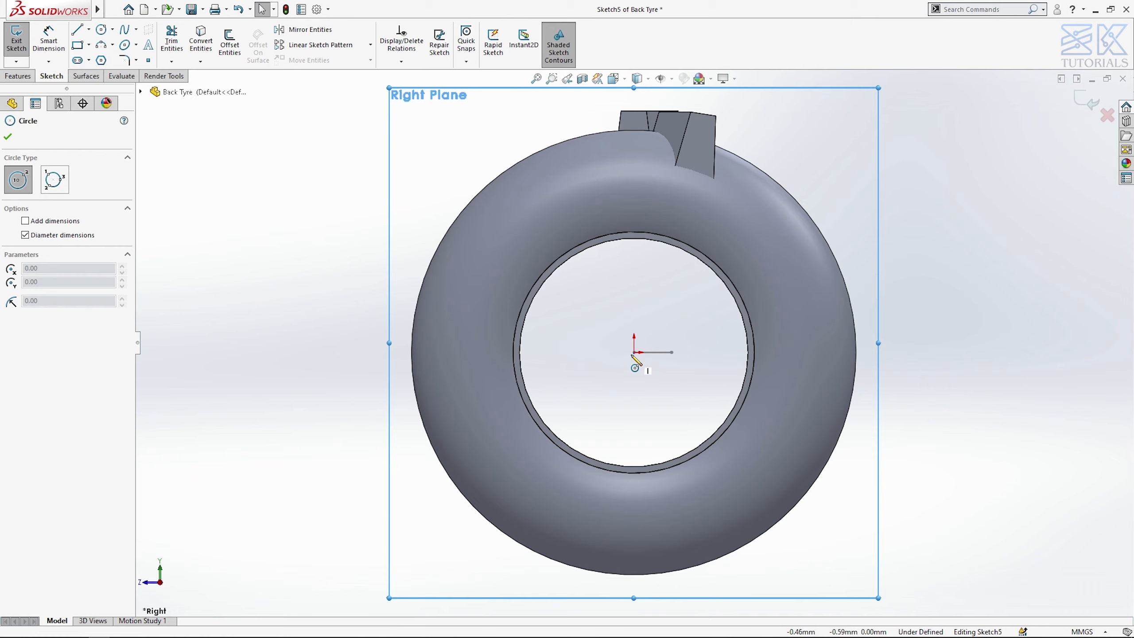
left_click(634, 352)
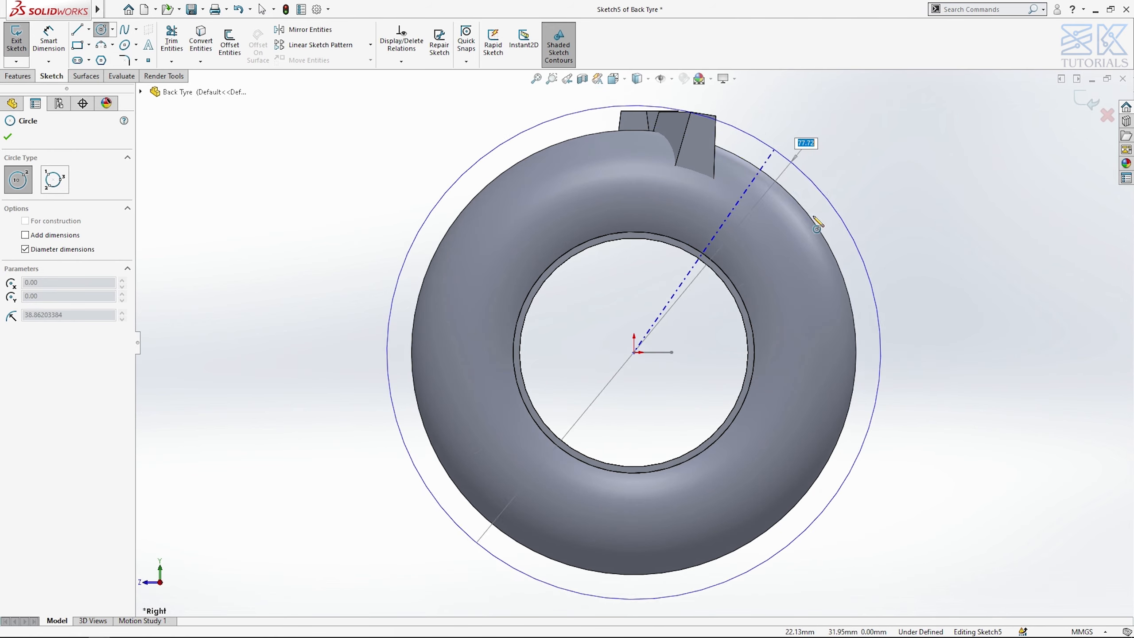
left_click(861, 283)
key("Escape")
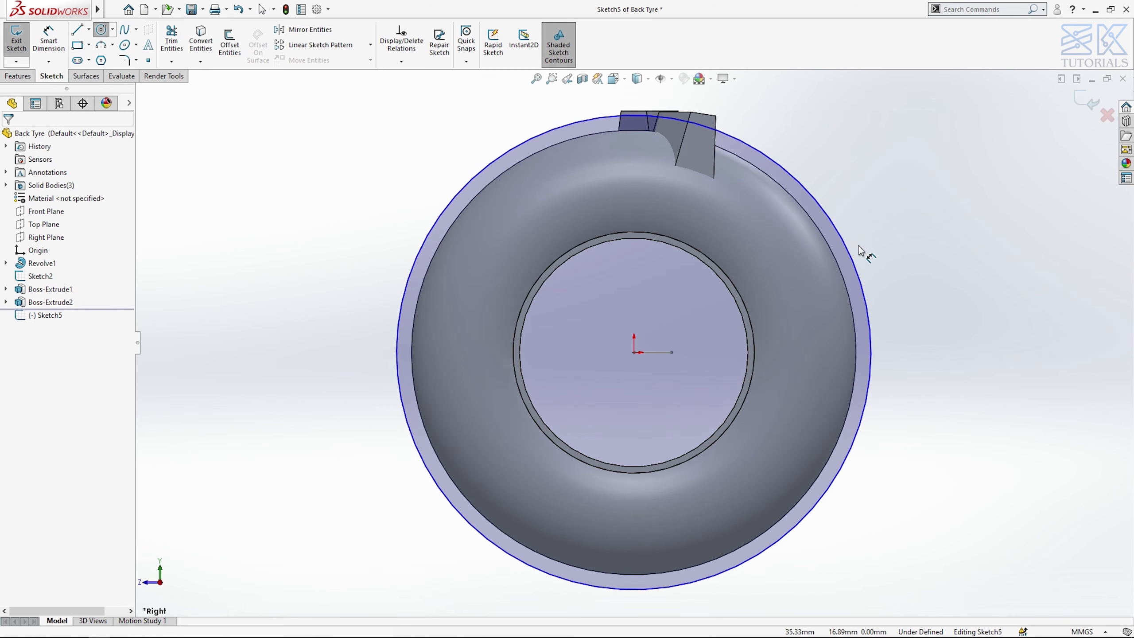
Step: Dimension the circle's diameter as 76 mm
key("d")
left_click(853, 256)
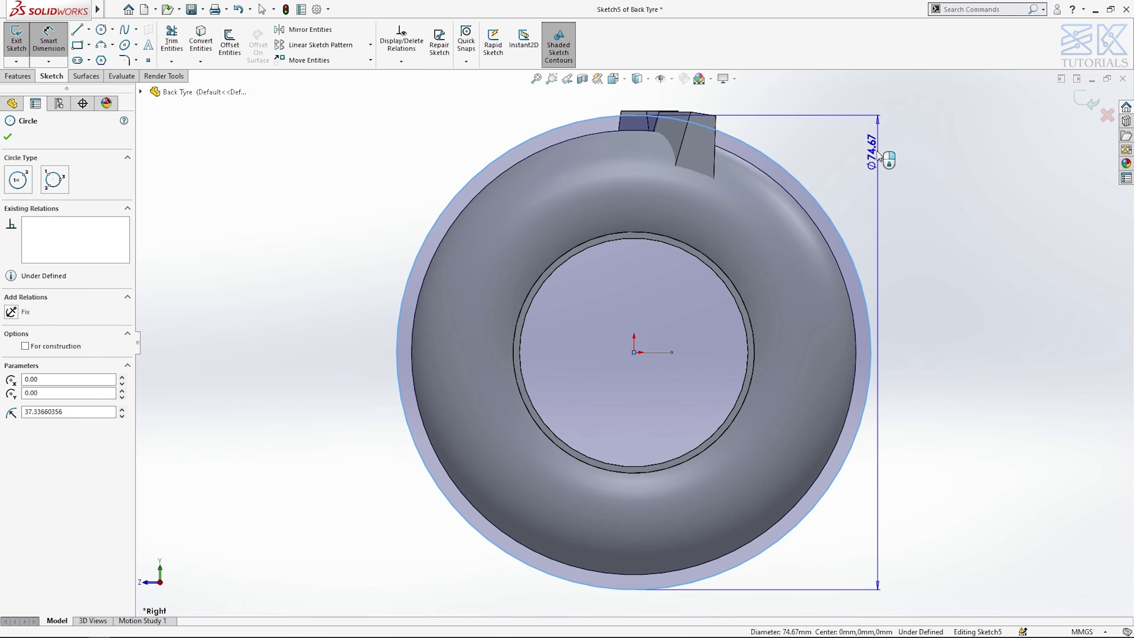
left_click(866, 140)
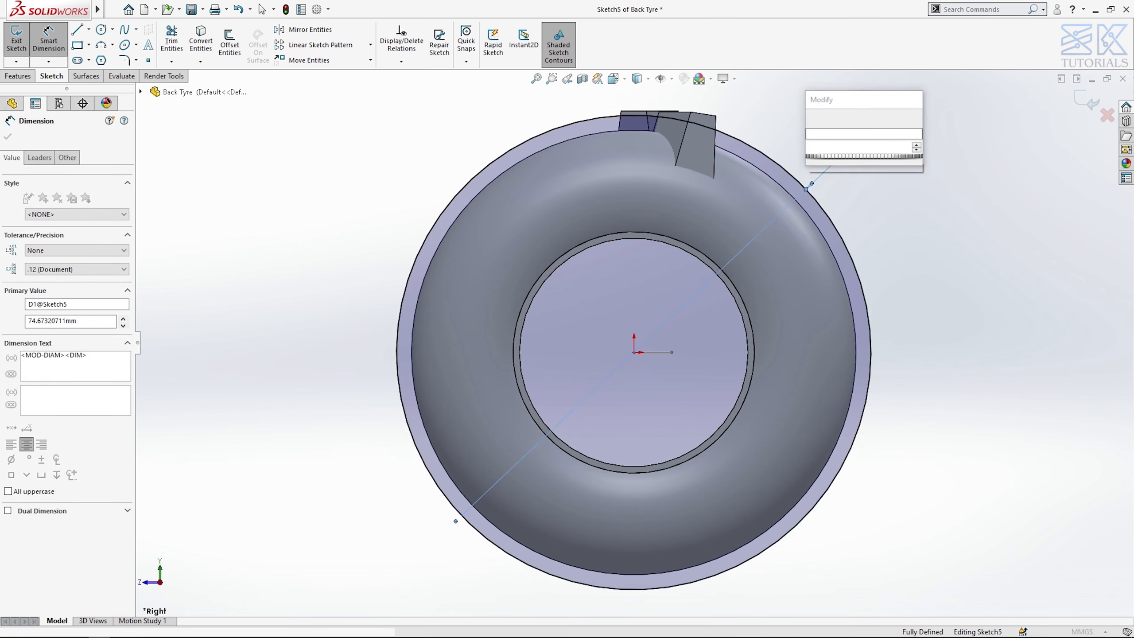
key("Return")
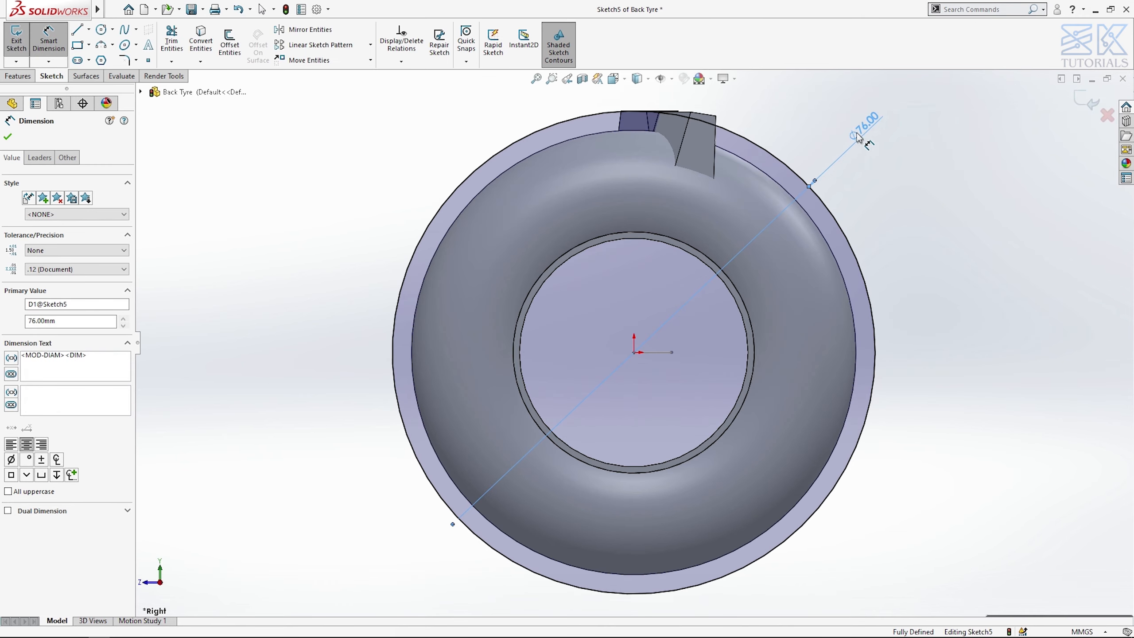
Step: Cut away the tread block material outside the circle with an extruded cut, Through All - Both, with the side to cut flipped
left_click(14, 77)
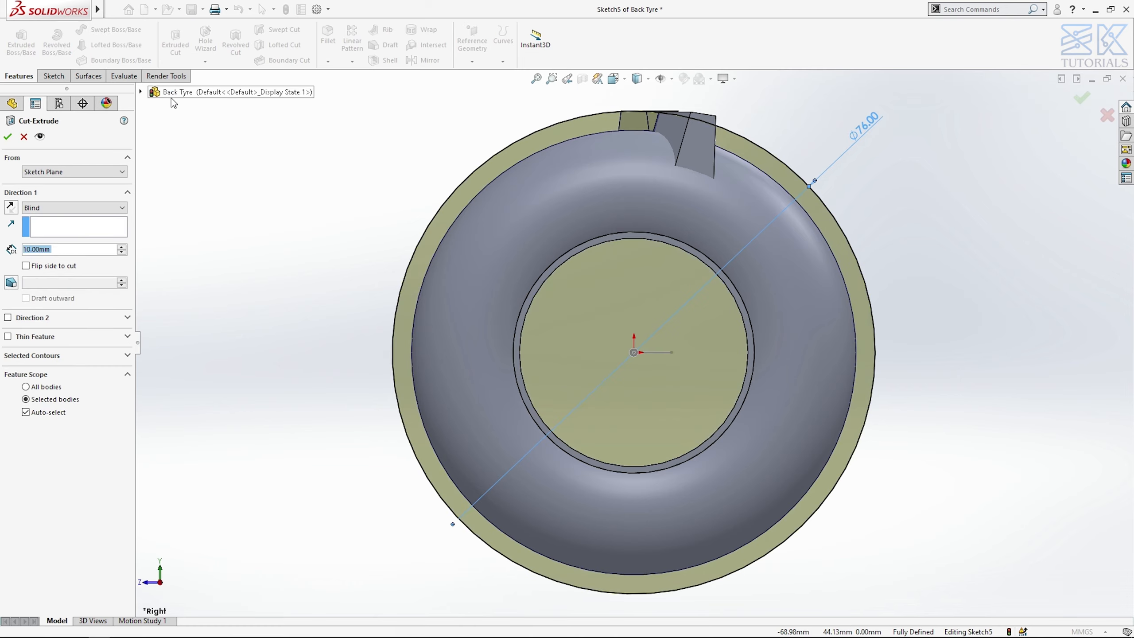
left_click(75, 208)
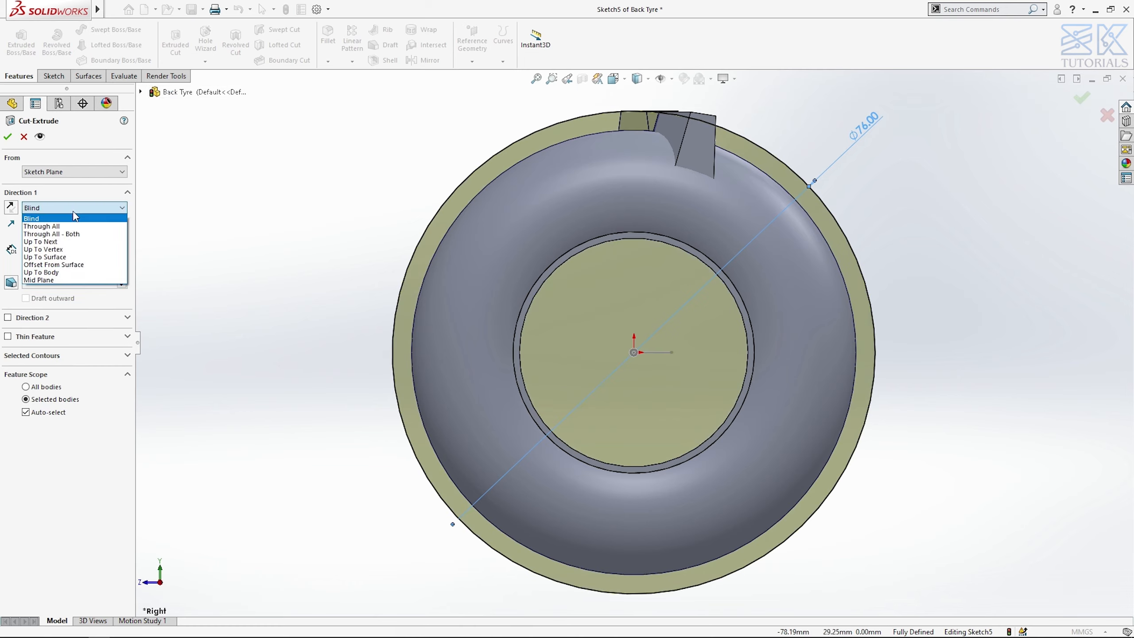
left_click(73, 234)
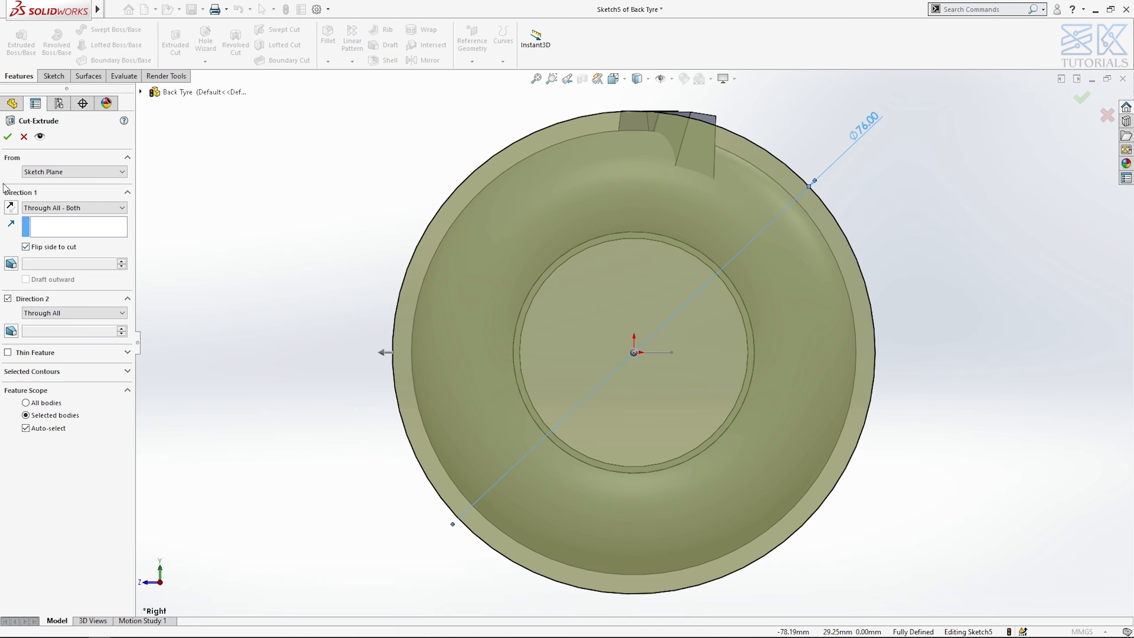
left_click(6, 139)
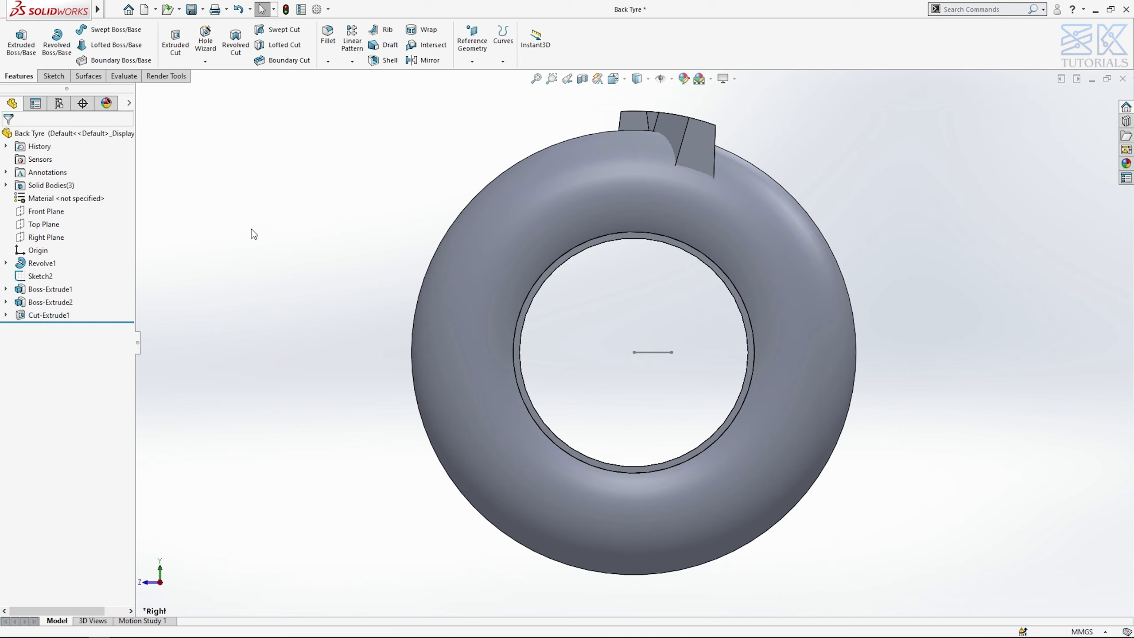
Step: Start a sketch on the outer end face of the second tread block and offset the face's edges 1 mm inward
key("ctrl+7")
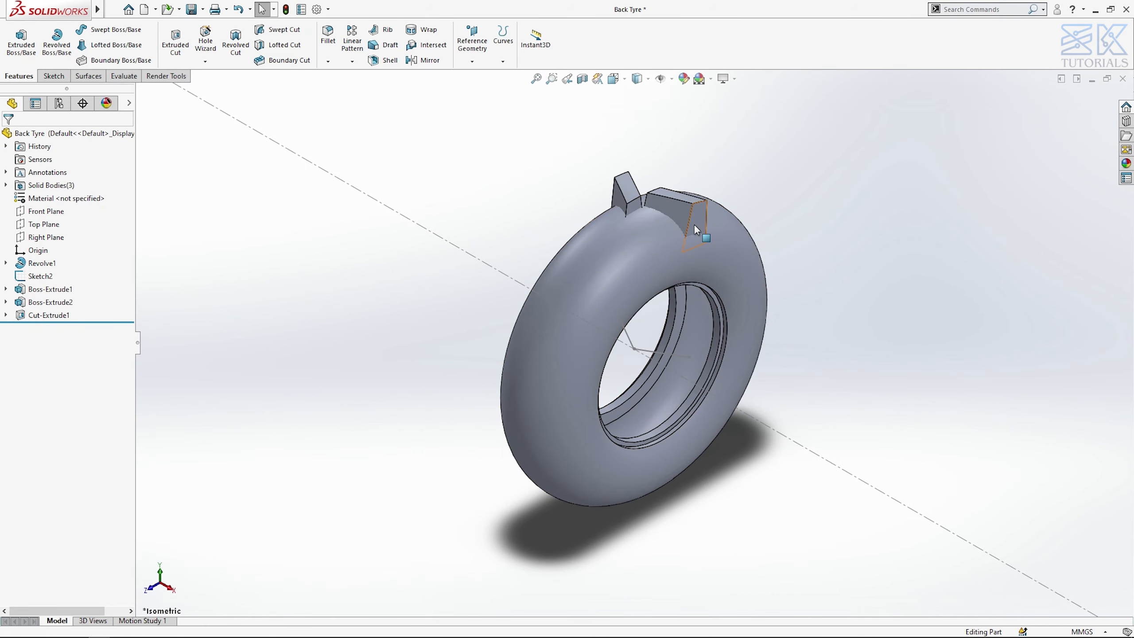
left_click(696, 229)
left_click(742, 193)
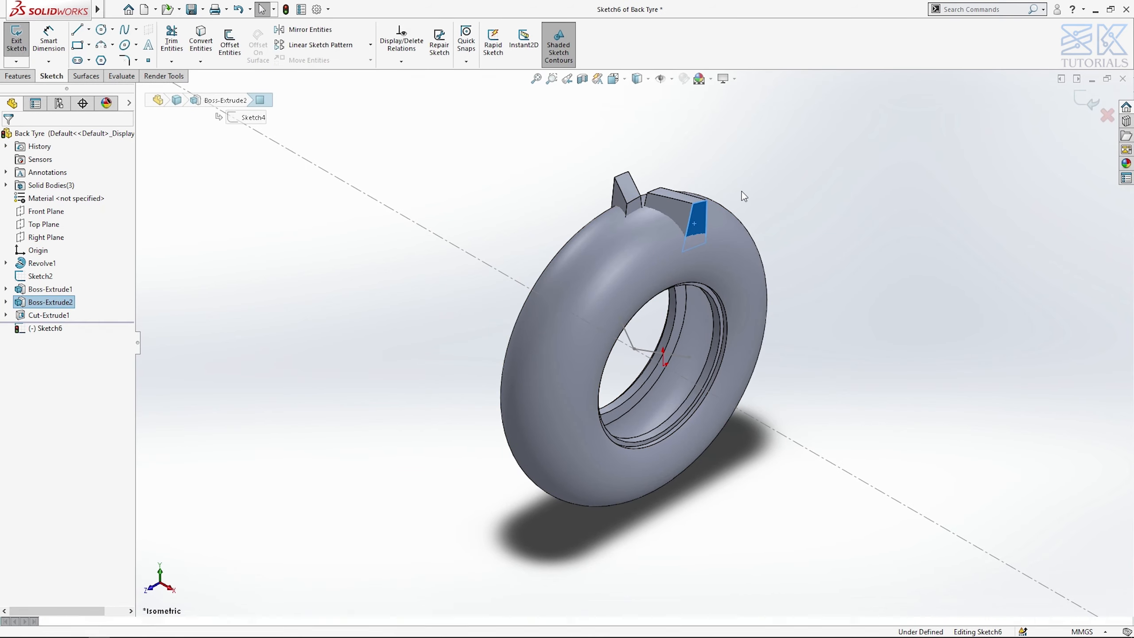
left_click(229, 41)
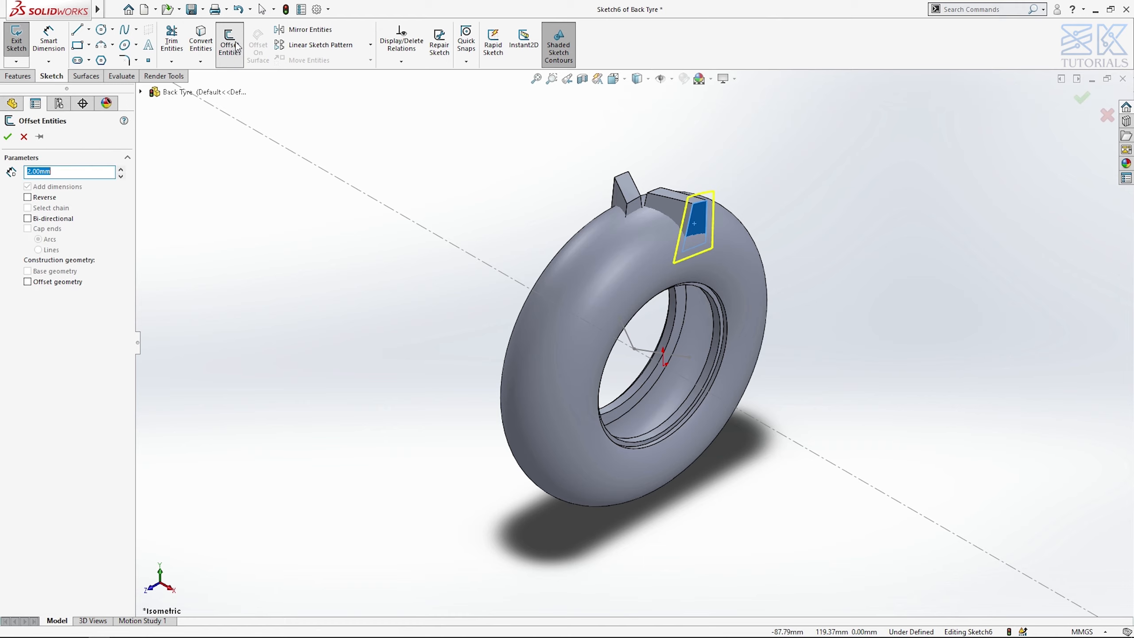
type("1")
key("Return")
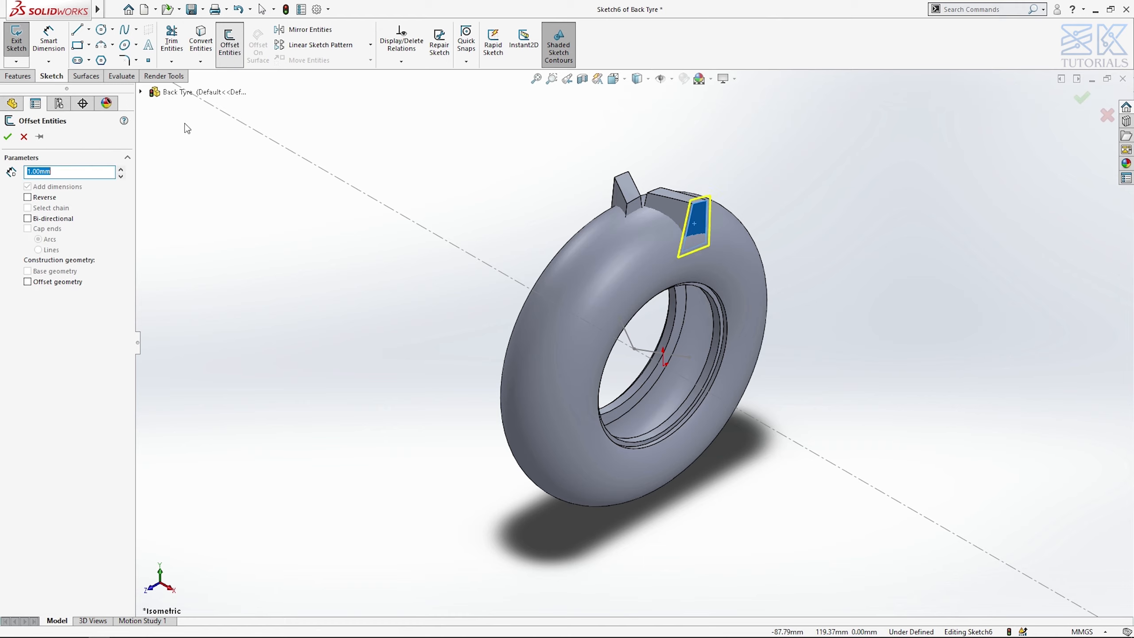
left_click(56, 199)
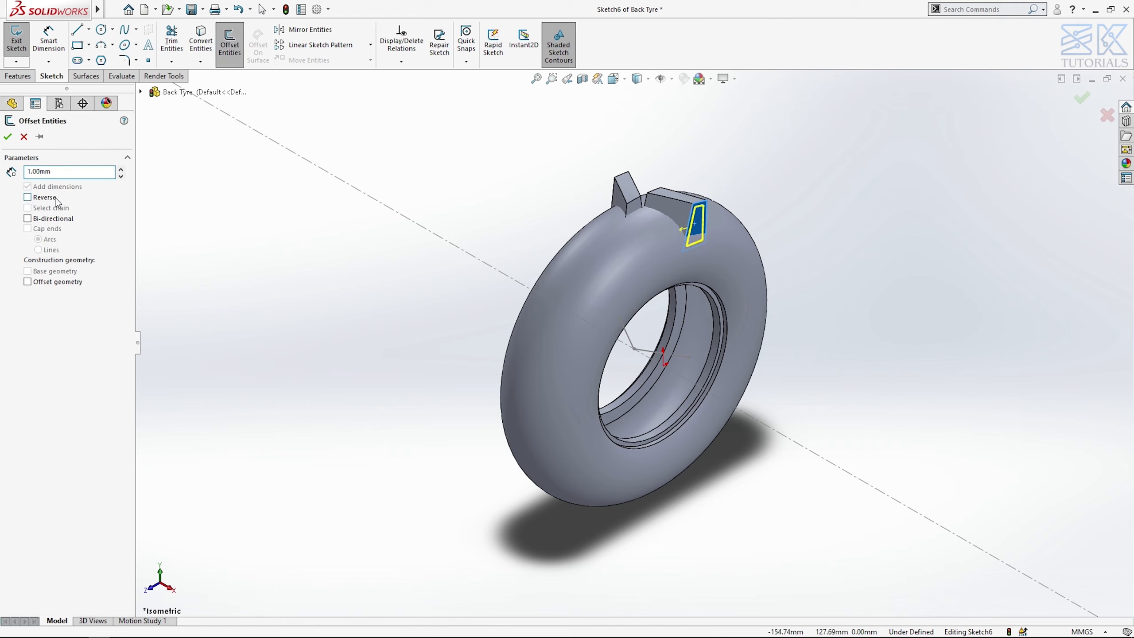
left_click(7, 137)
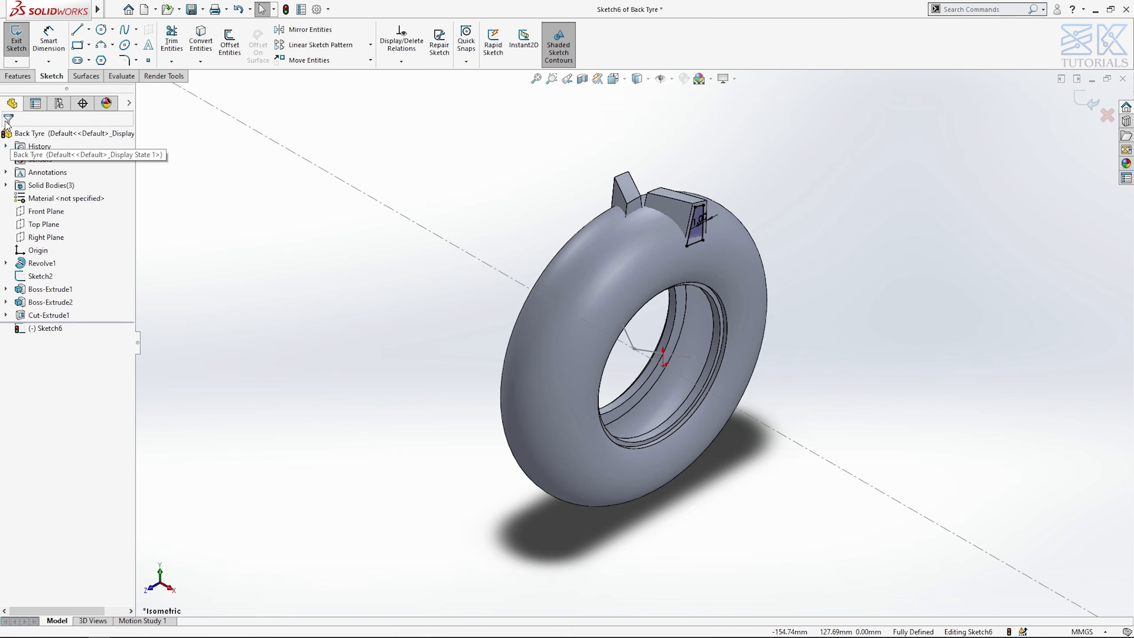
Step: Cut the offset profile 1 mm blind along the matching line of the V-shaped sketch, limiting the feature scope to the second tread block
left_click(13, 76)
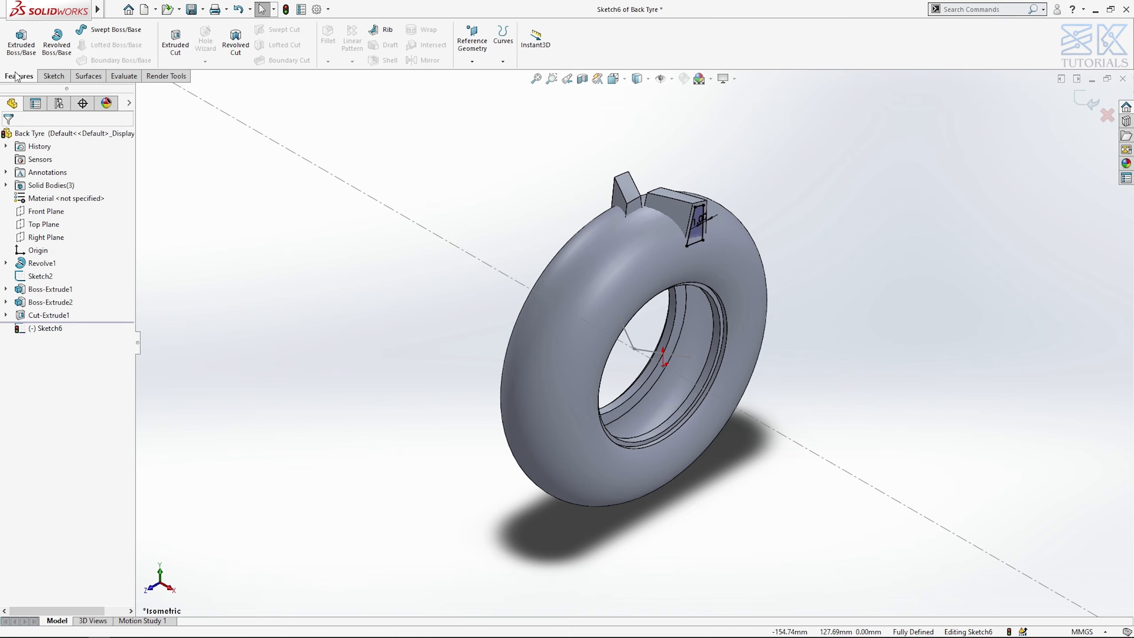
left_click(170, 48)
left_click(167, 44)
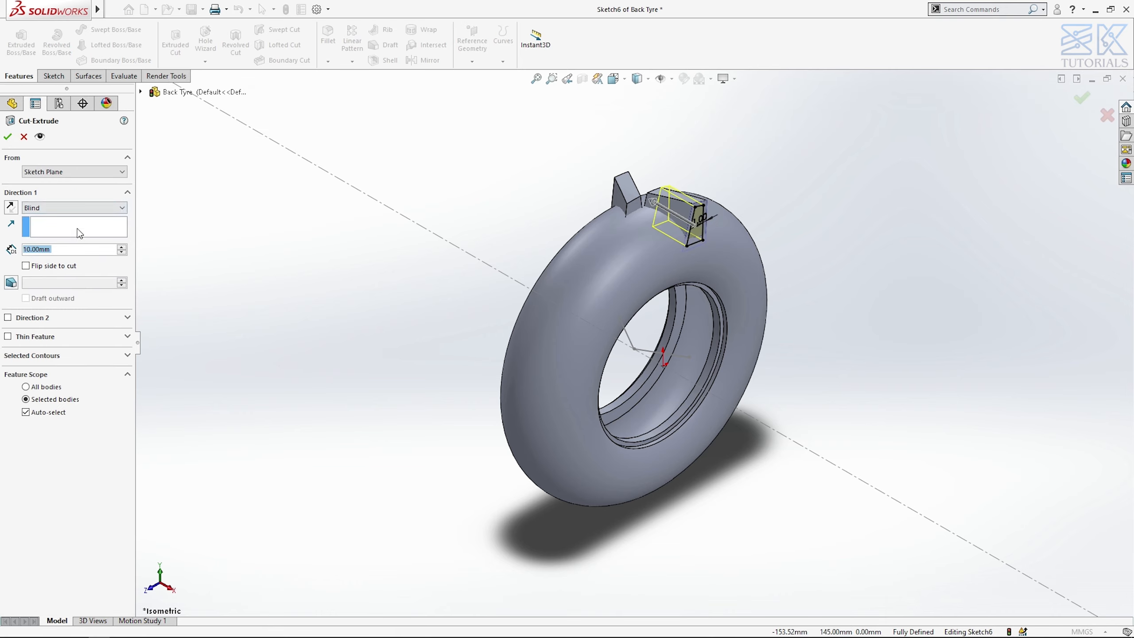
type("1")
key("Return")
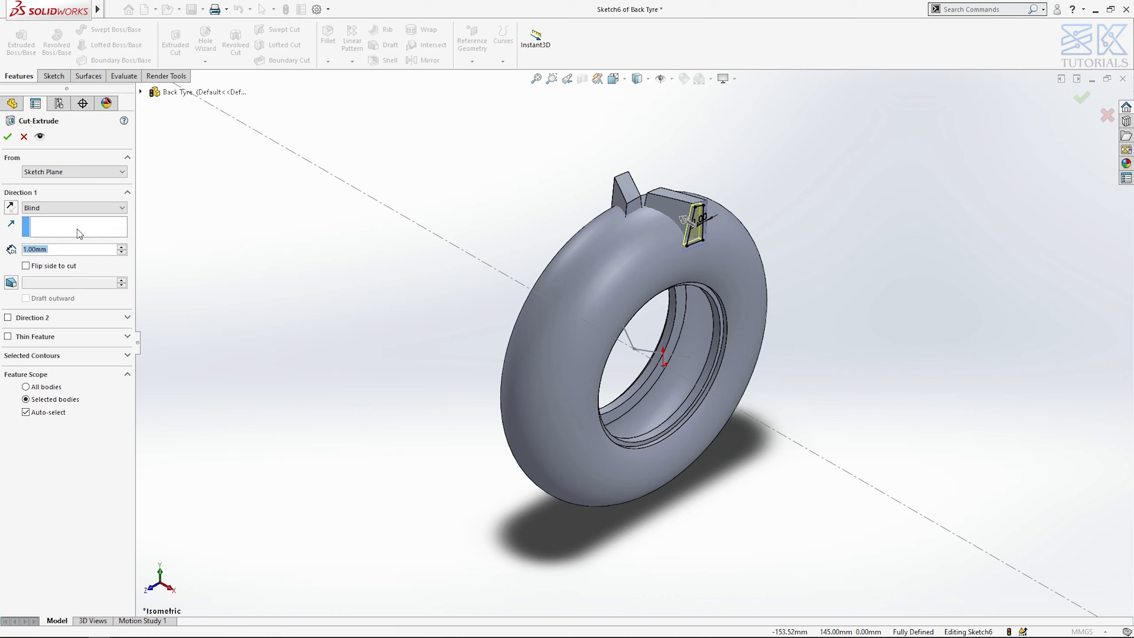
left_click(645, 351)
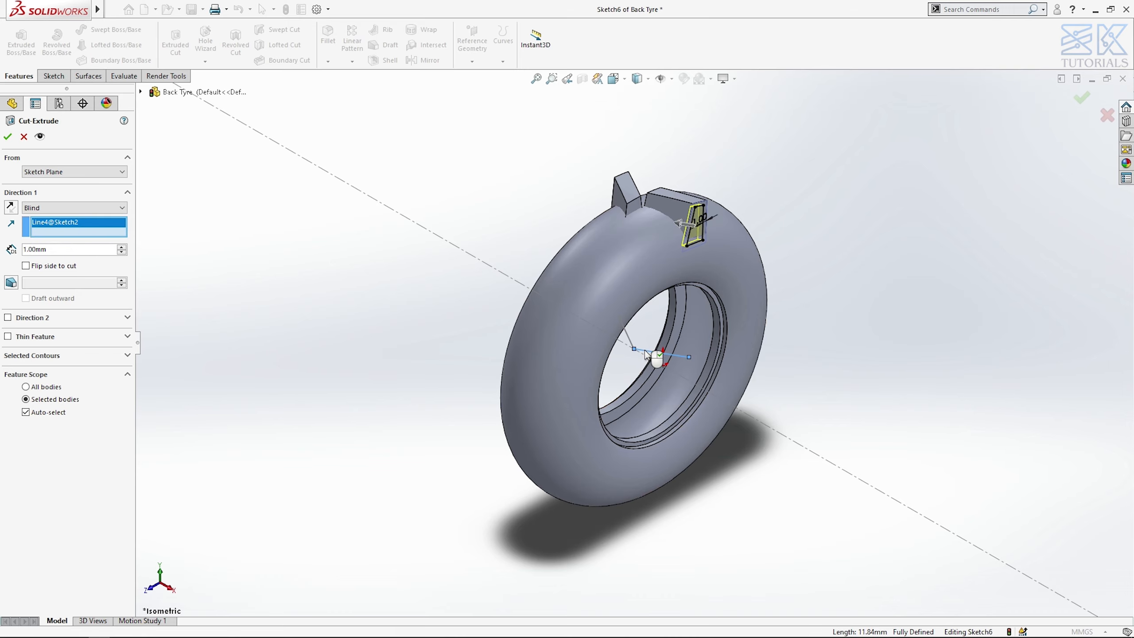
left_click(52, 413)
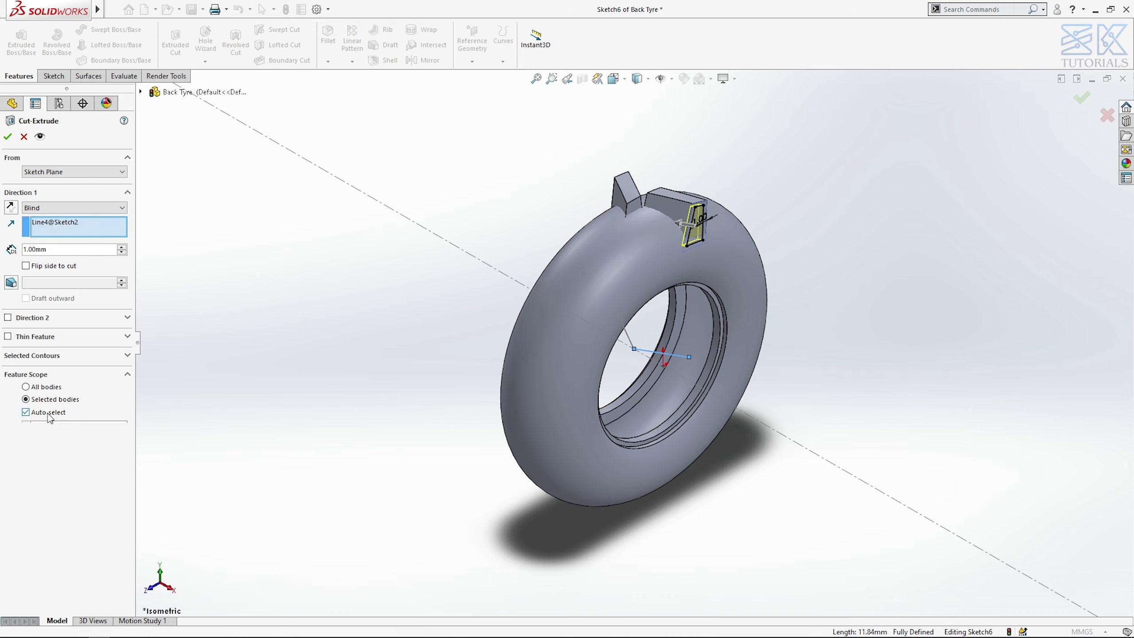
left_click(665, 200)
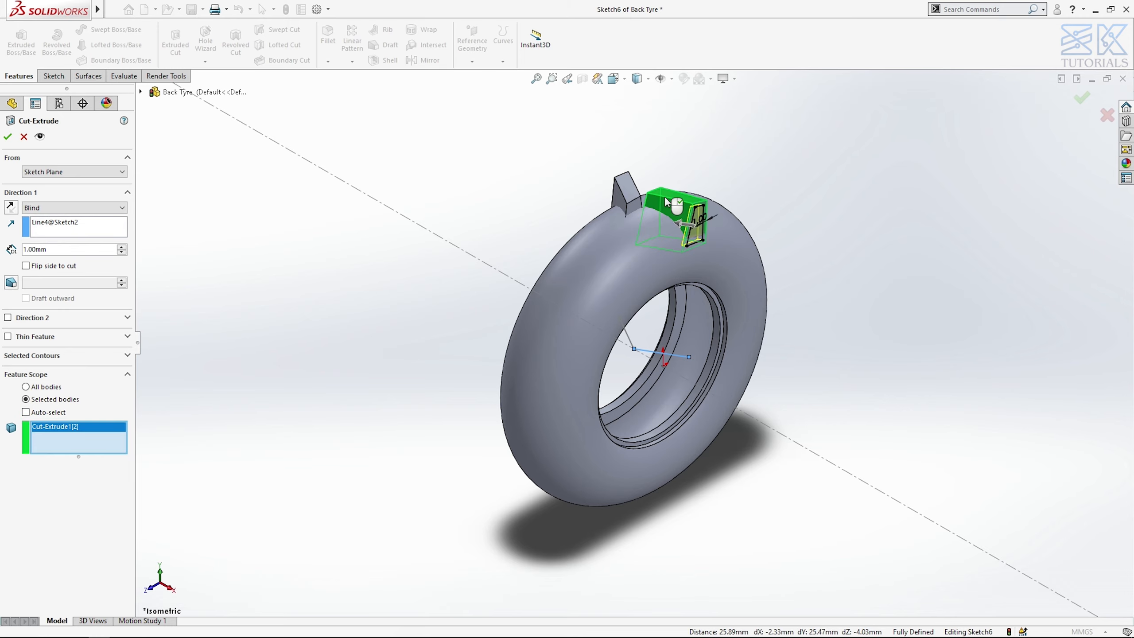
right_click(665, 202)
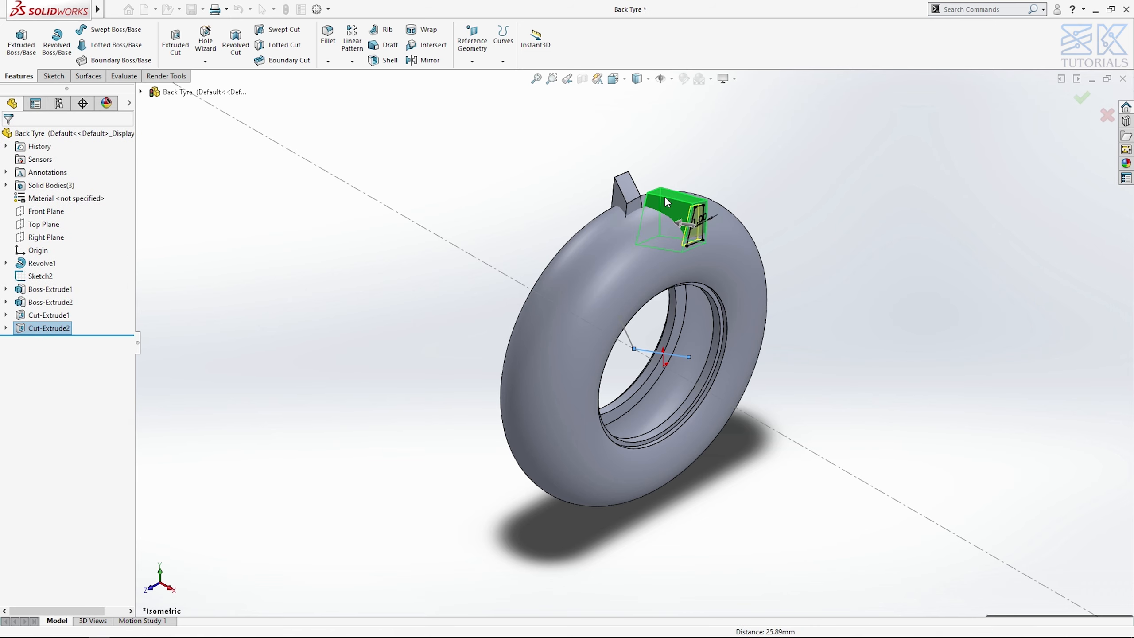
Step: Start a sketch on the outer end face of the first tread block and offset its edges 1 mm inward
middle_click_drag(643, 244, 690, 197)
left_click(671, 190)
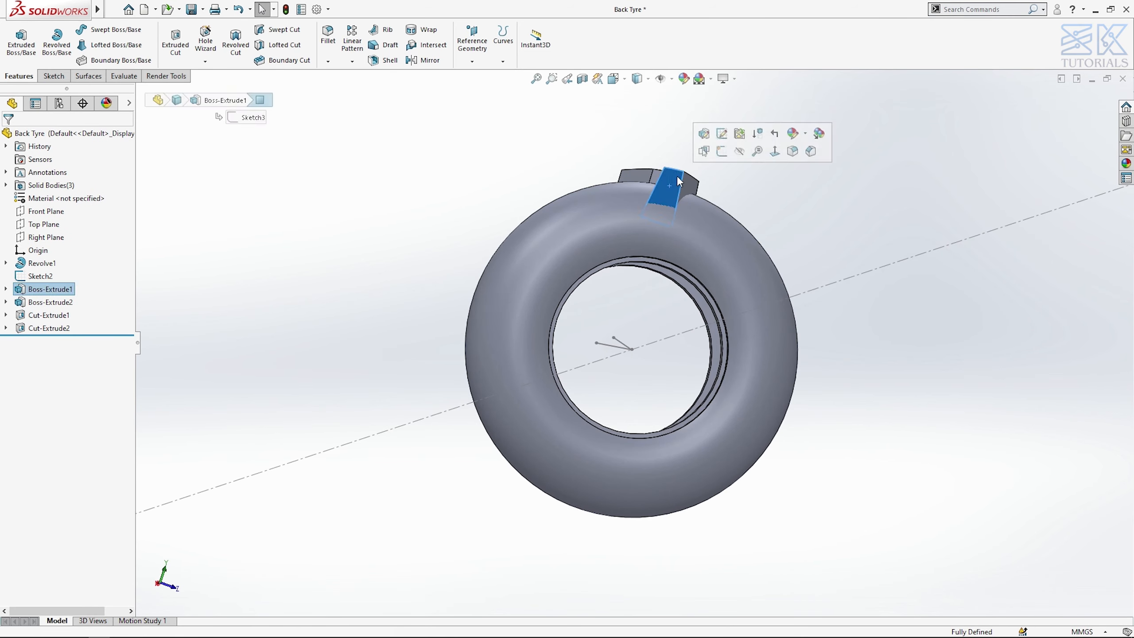
left_click(722, 153)
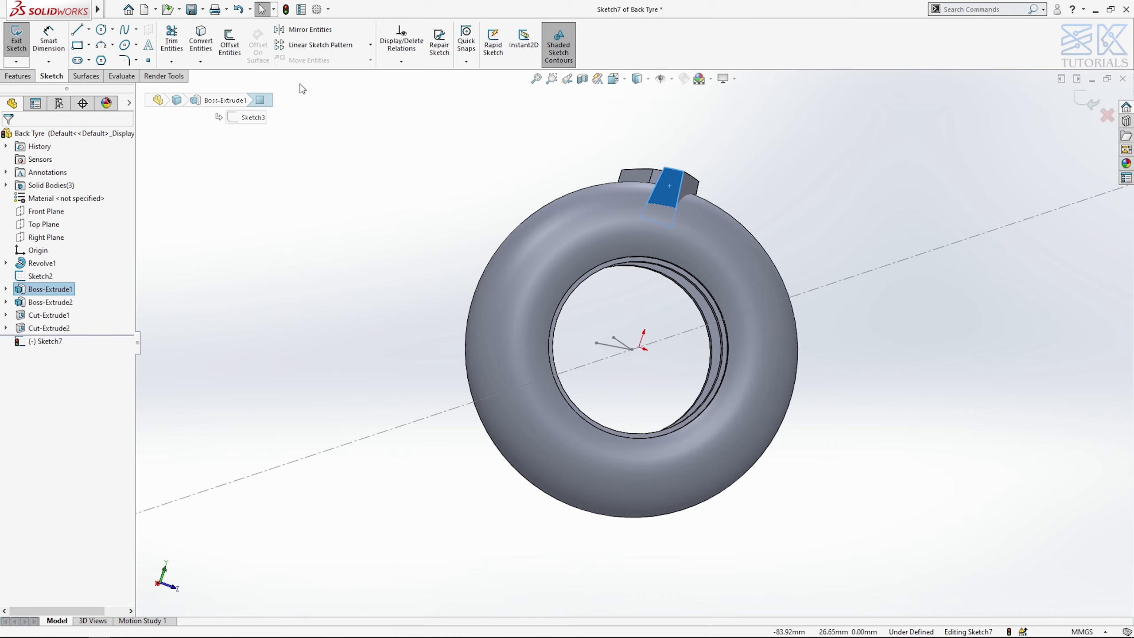
left_click(230, 42)
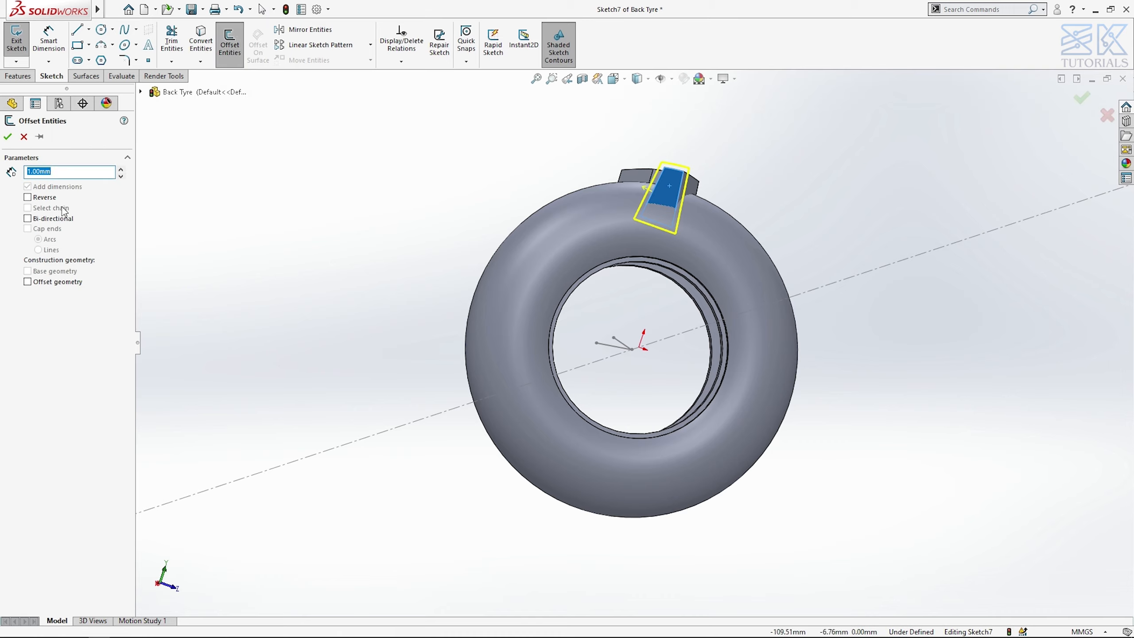
left_click(27, 198)
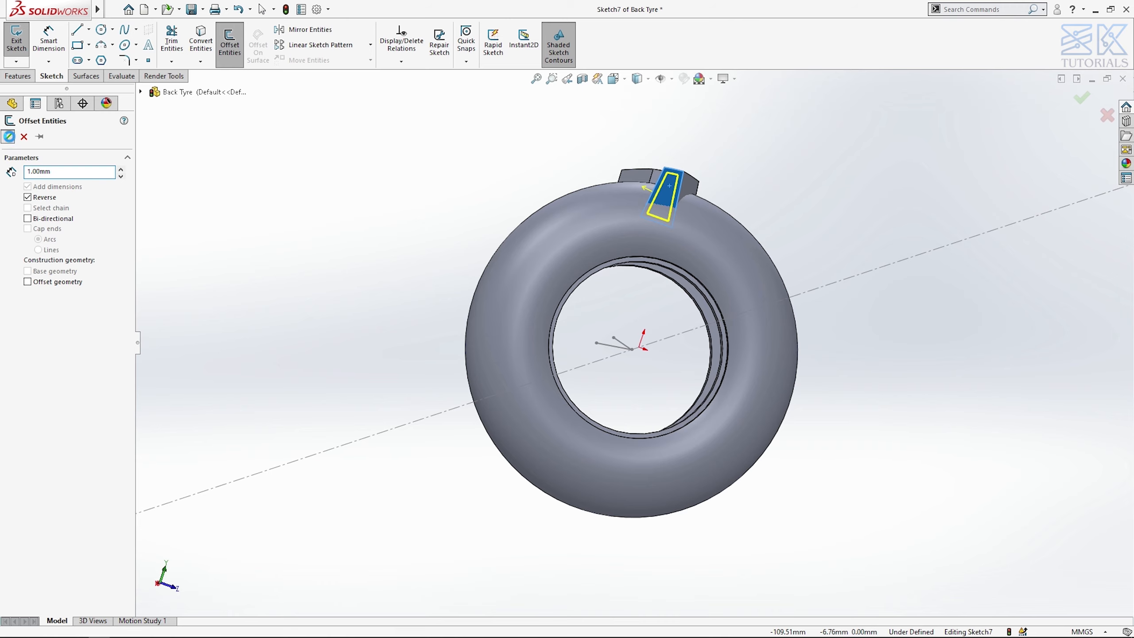
left_click(9, 136)
Step: Cut the first block's offset profile 1 mm blind along the other V-shaped sketch line, limiting the feature scope to that block
left_click(22, 77)
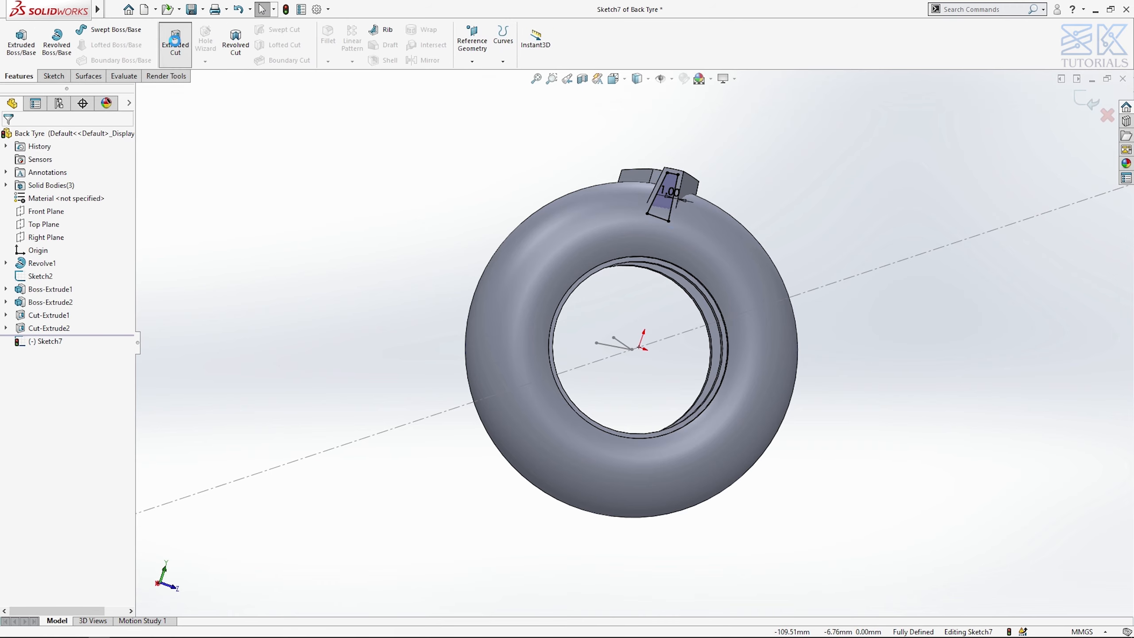
left_click(174, 40)
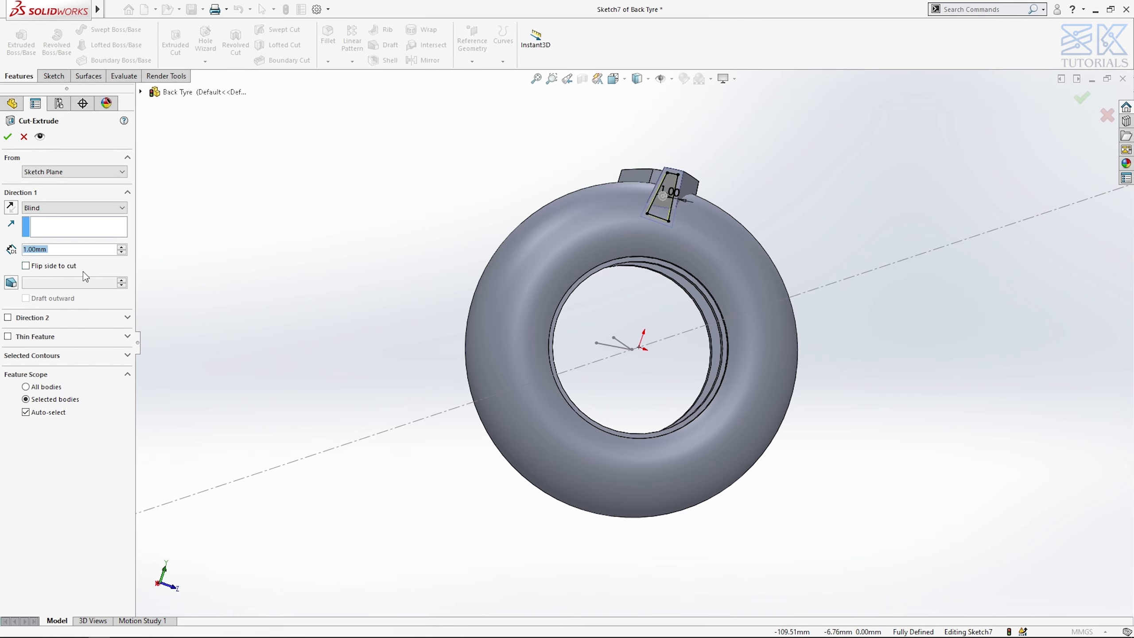
left_click(58, 232)
middle_click_drag(478, 281, 513, 324)
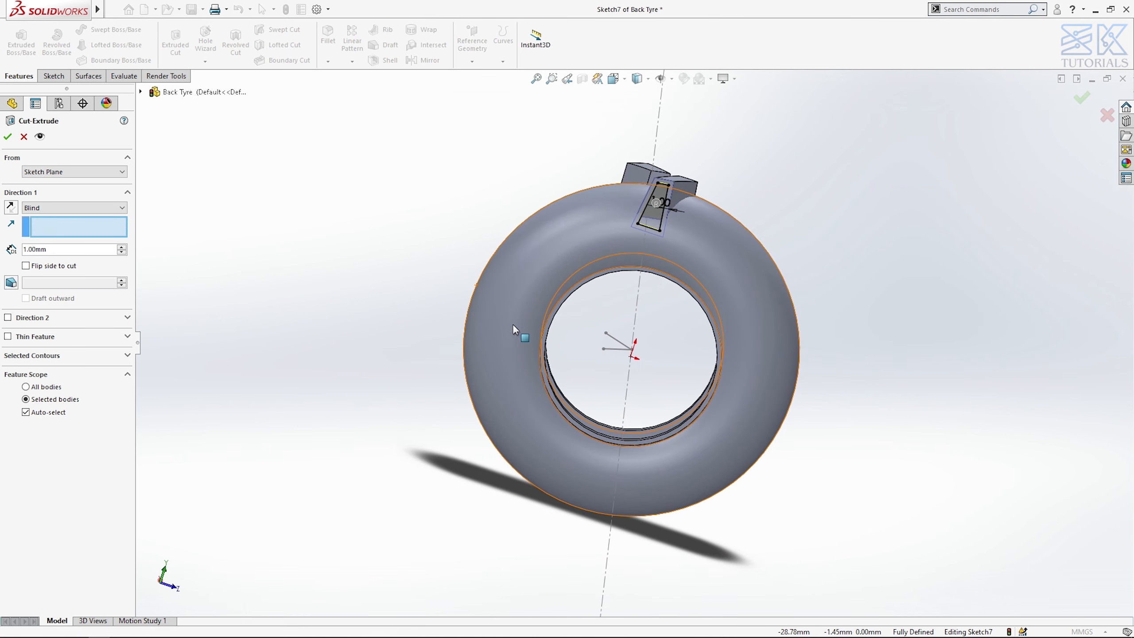
left_click(618, 350)
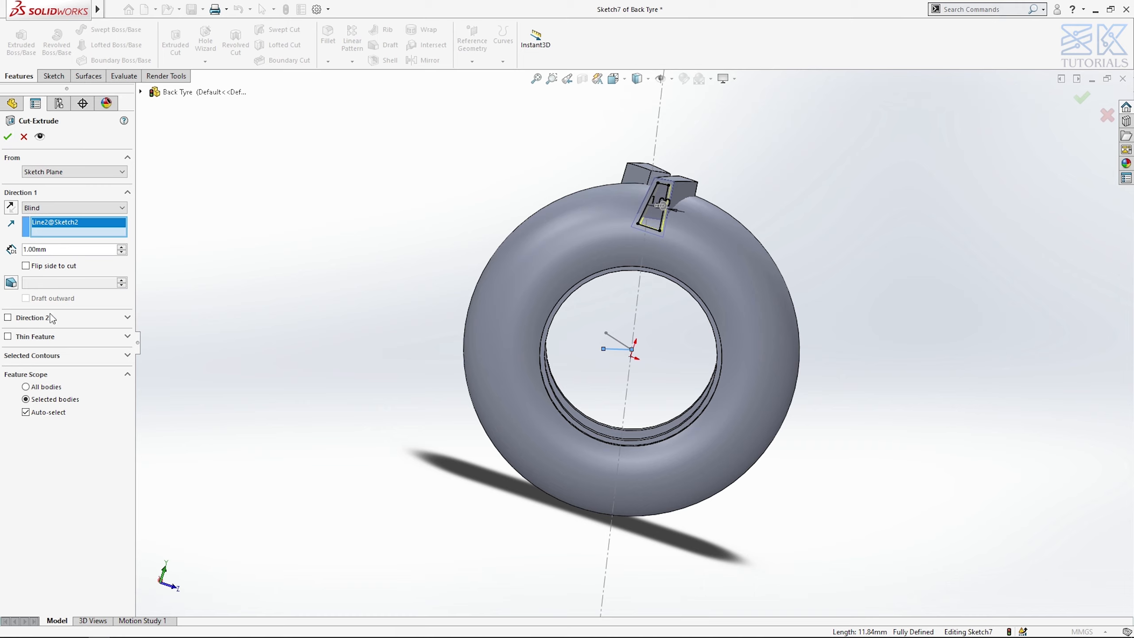
left_click(37, 415)
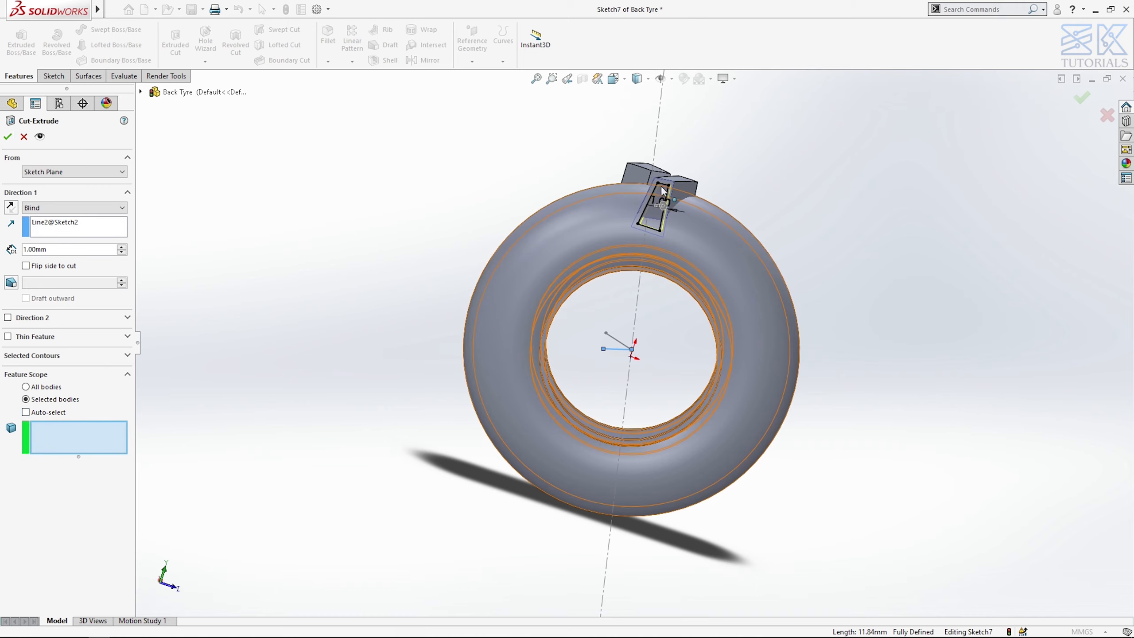
left_click(680, 185)
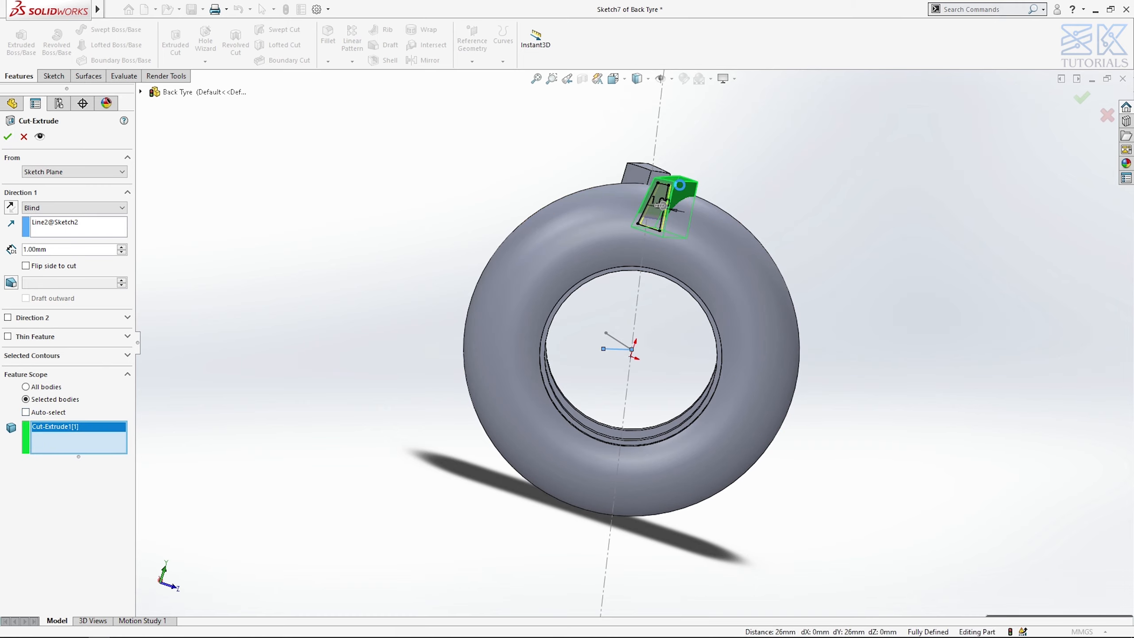
key("Return")
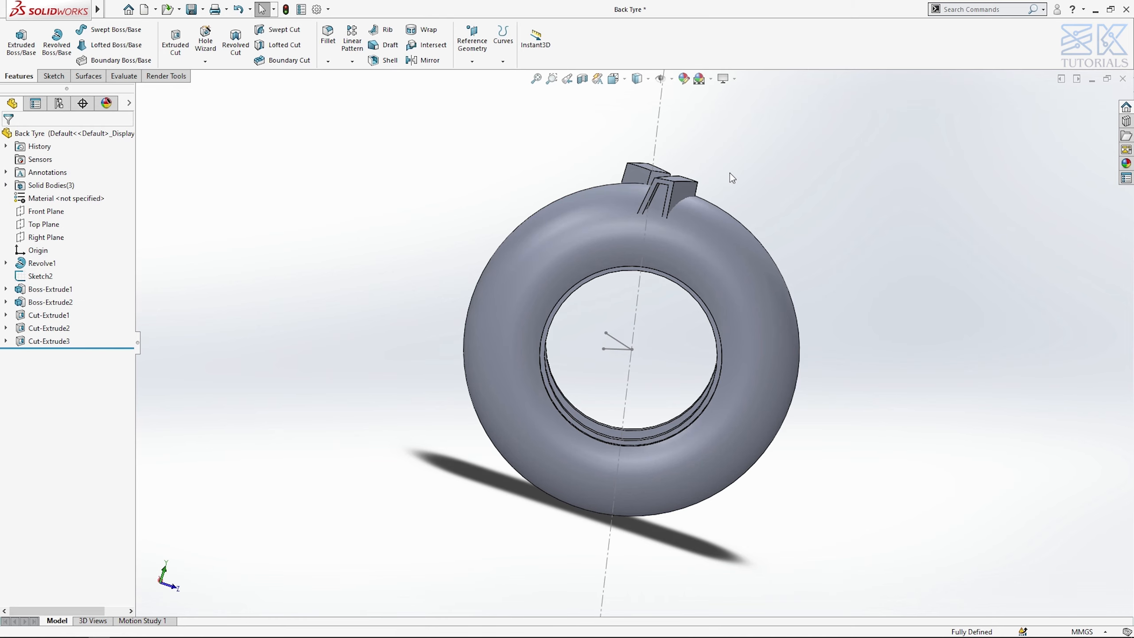
Step: Circular-pattern both tread block bodies around the tyre's inner rim edge with 20 equally spaced instances over 360 degrees
key("ctrl+7")
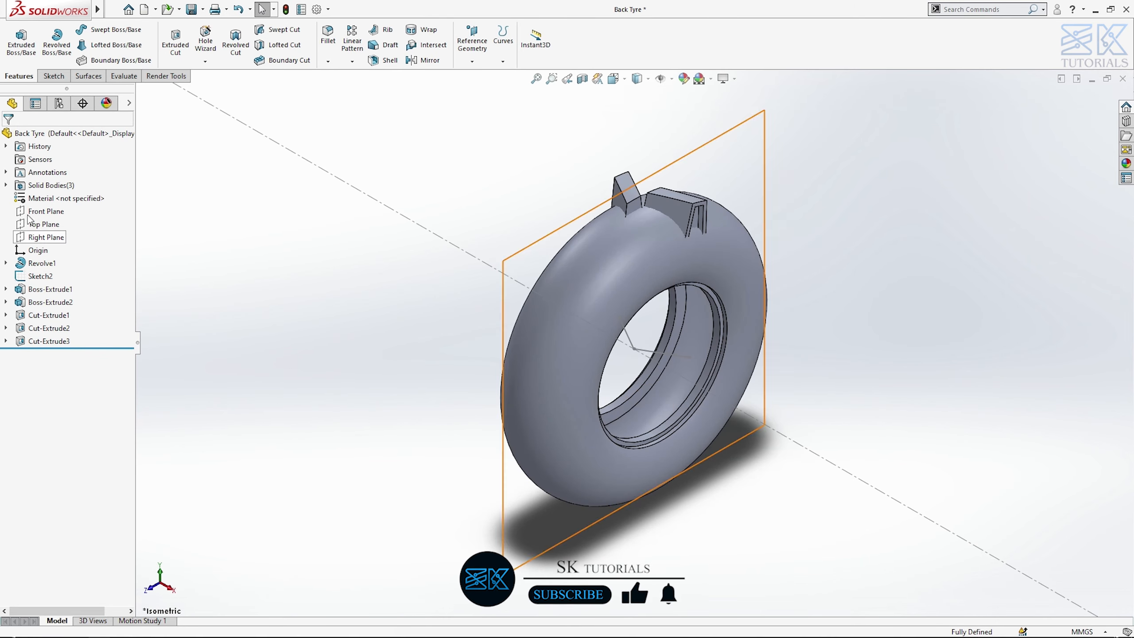
left_click(351, 61)
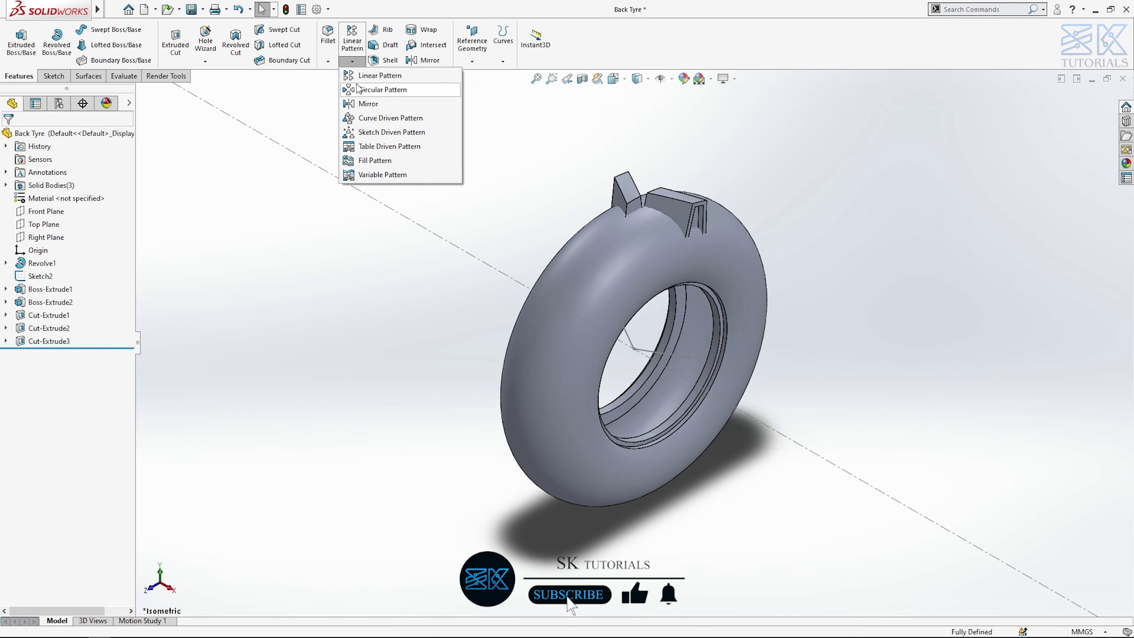
left_click(358, 90)
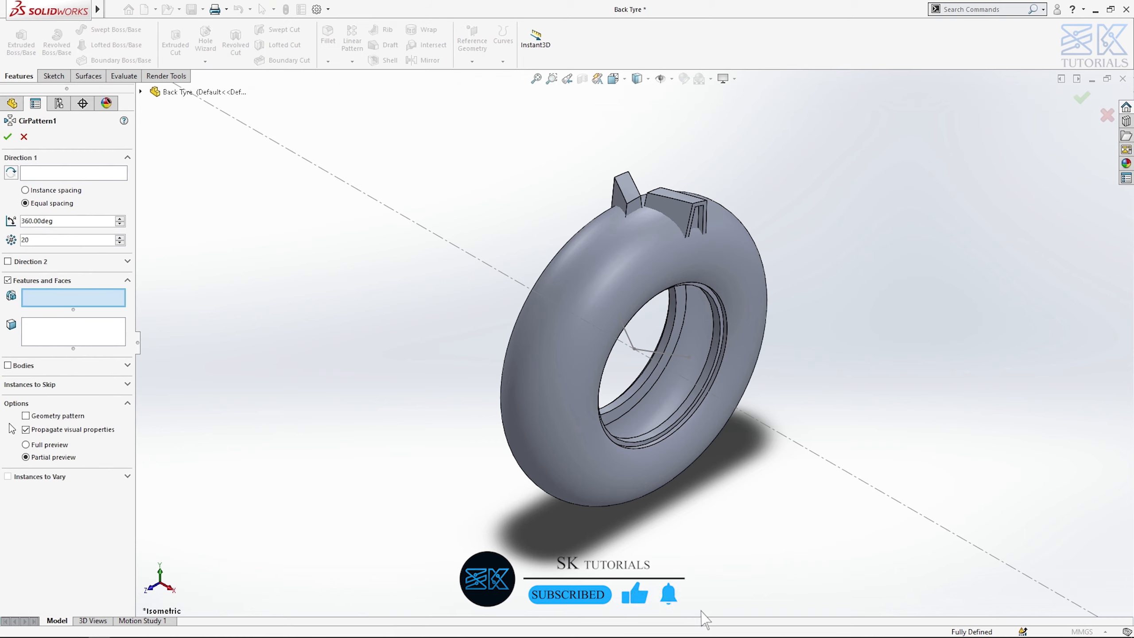
left_click(15, 366)
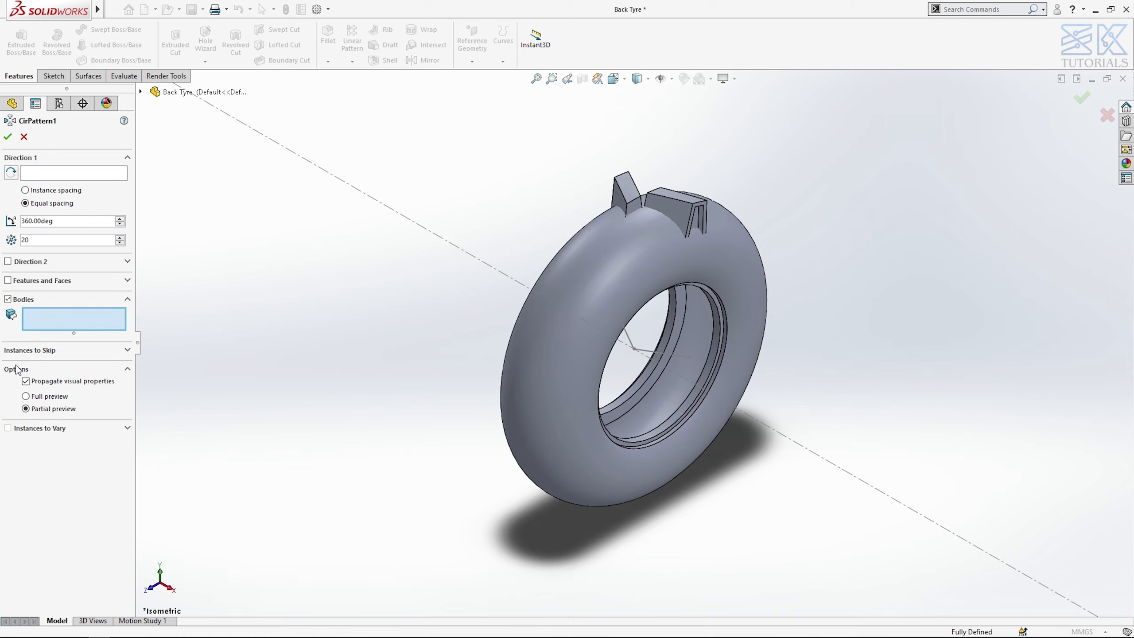
left_click(627, 191)
left_click(677, 208)
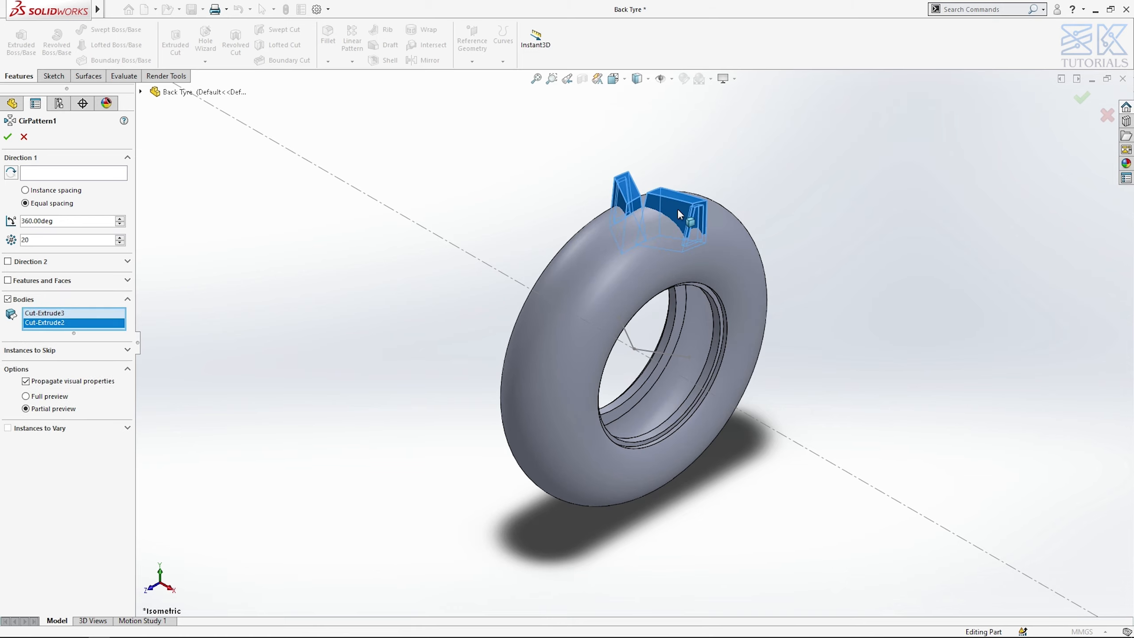
left_click(111, 176)
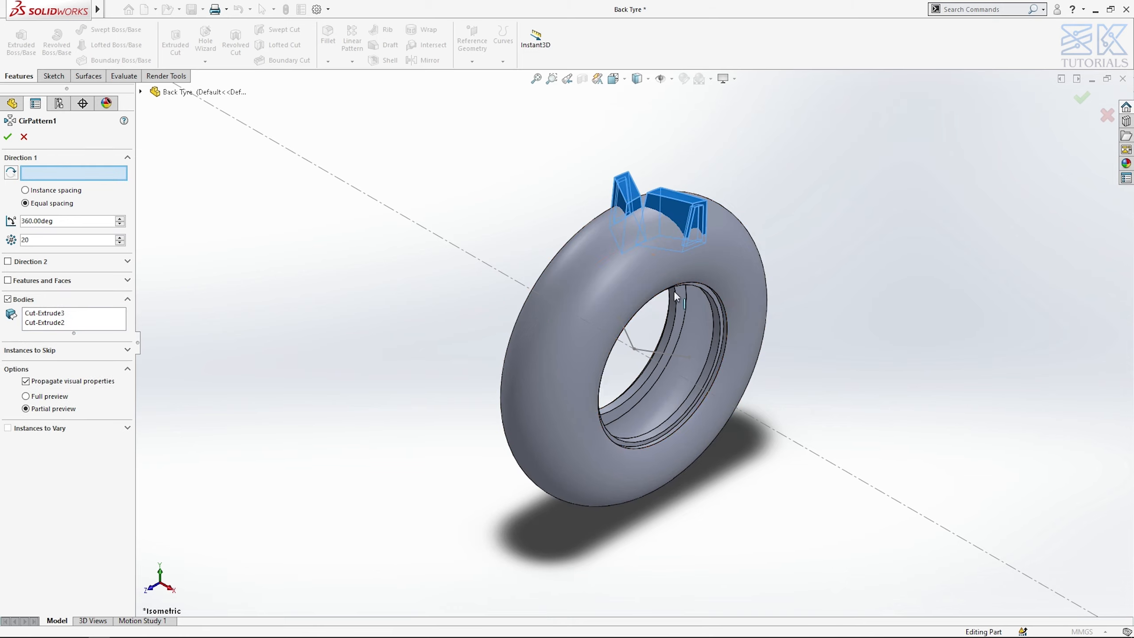
left_click(690, 283)
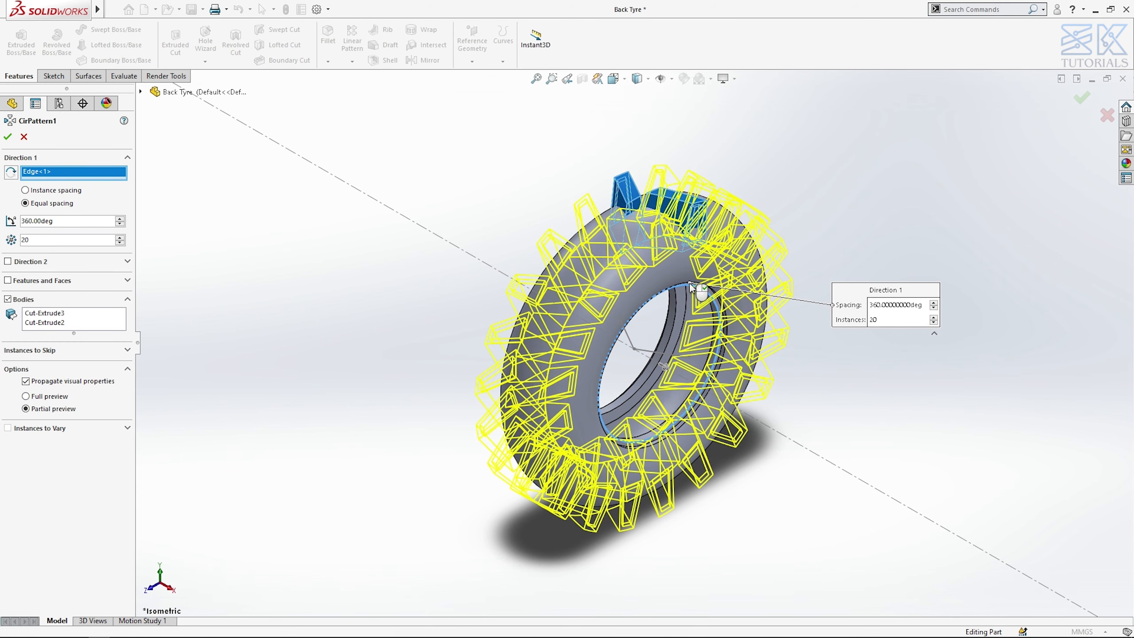
key("Return")
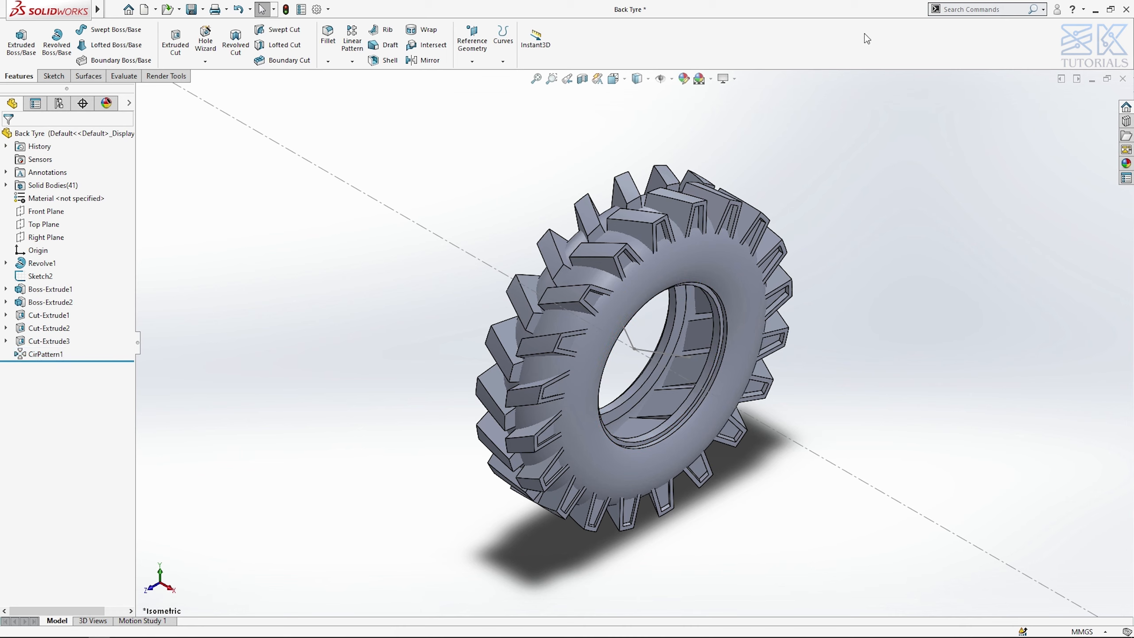
Step: Combine the tyre body and all patterned tread blocks into one solid using the Add operation
left_click(956, 9)
type("combine")
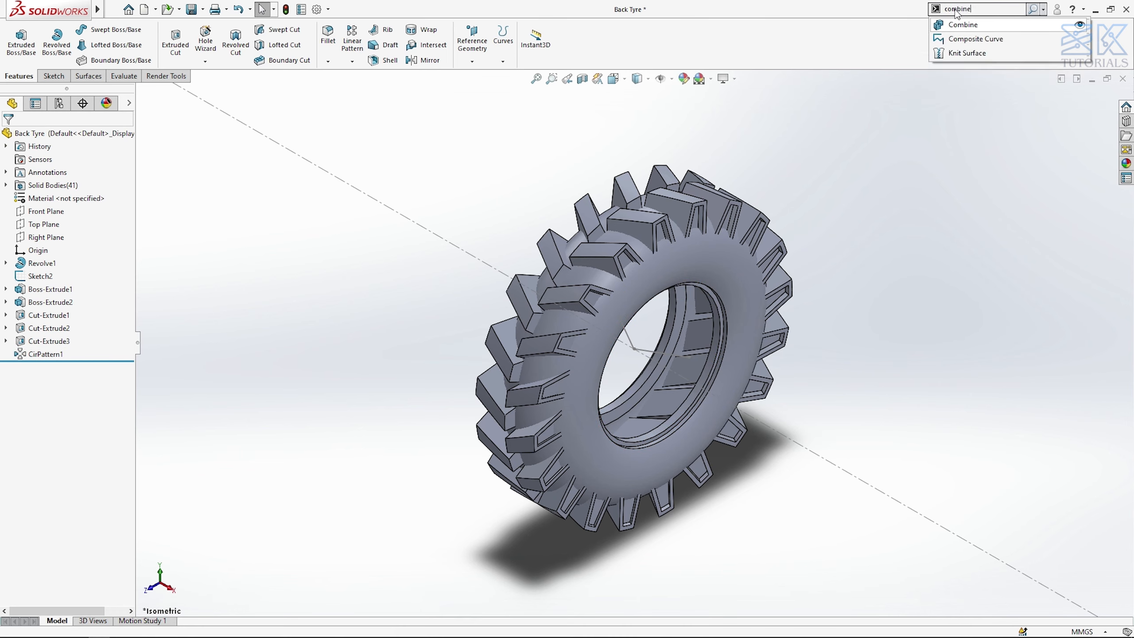
key("Return")
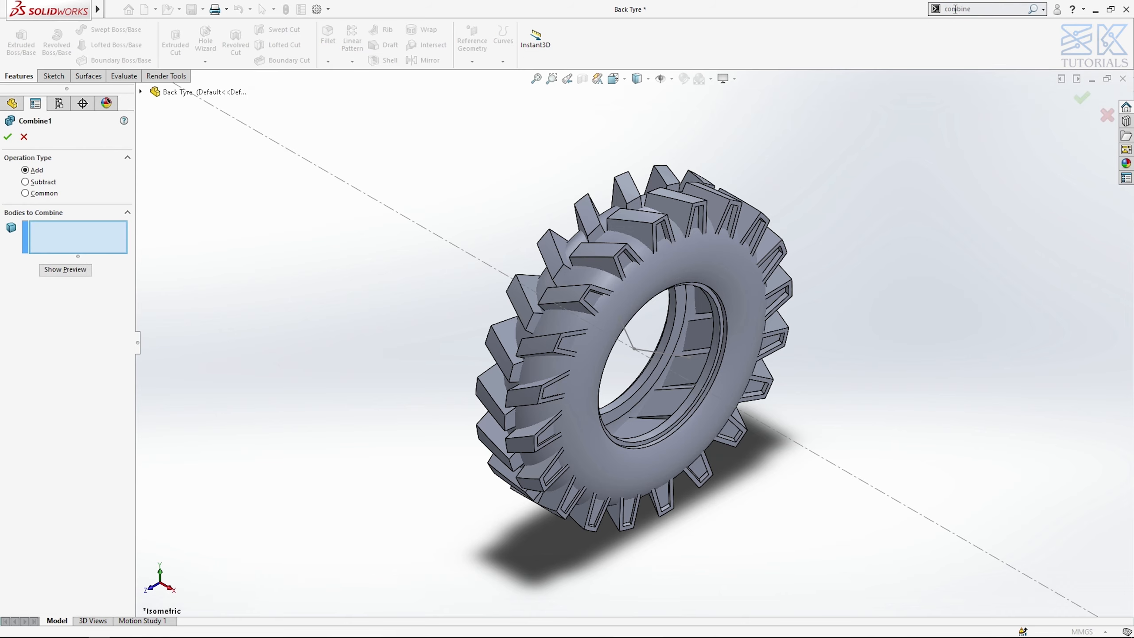
left_click_drag(384, 114, 868, 577)
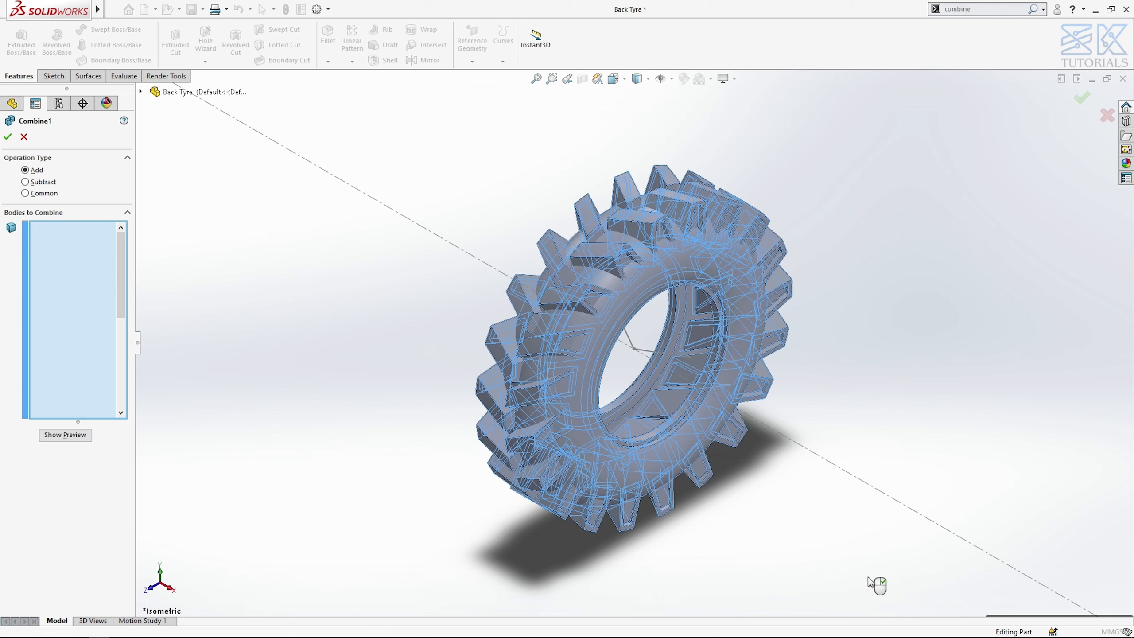
Step: Start a sketch on the Front Plane, viewed face-on with hidden lines visible
left_click(45, 211)
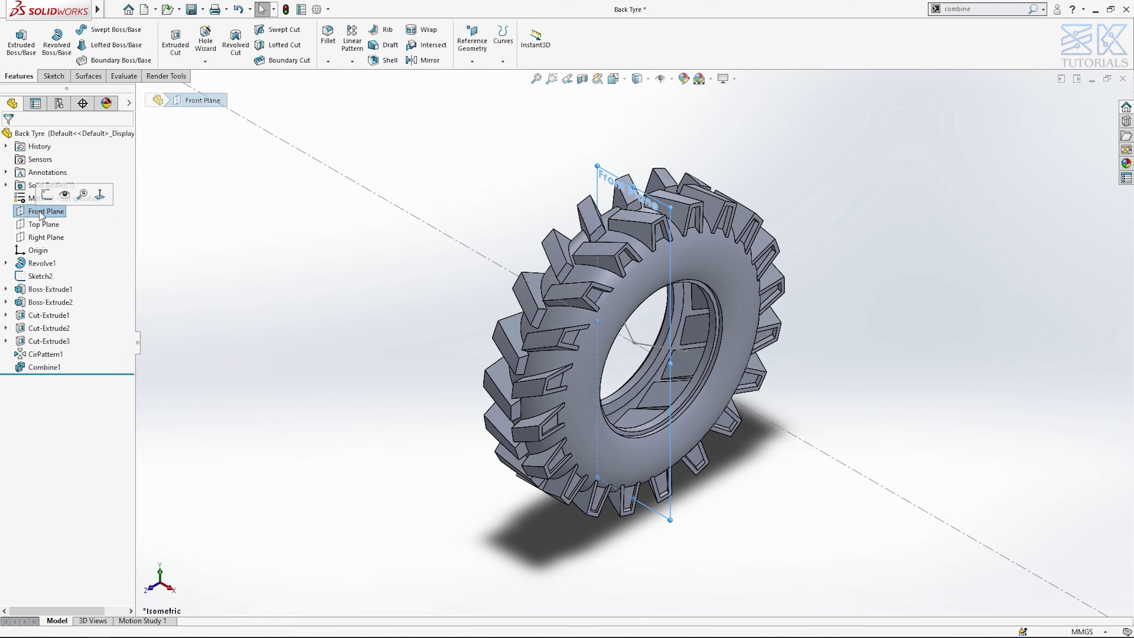
left_click(52, 200)
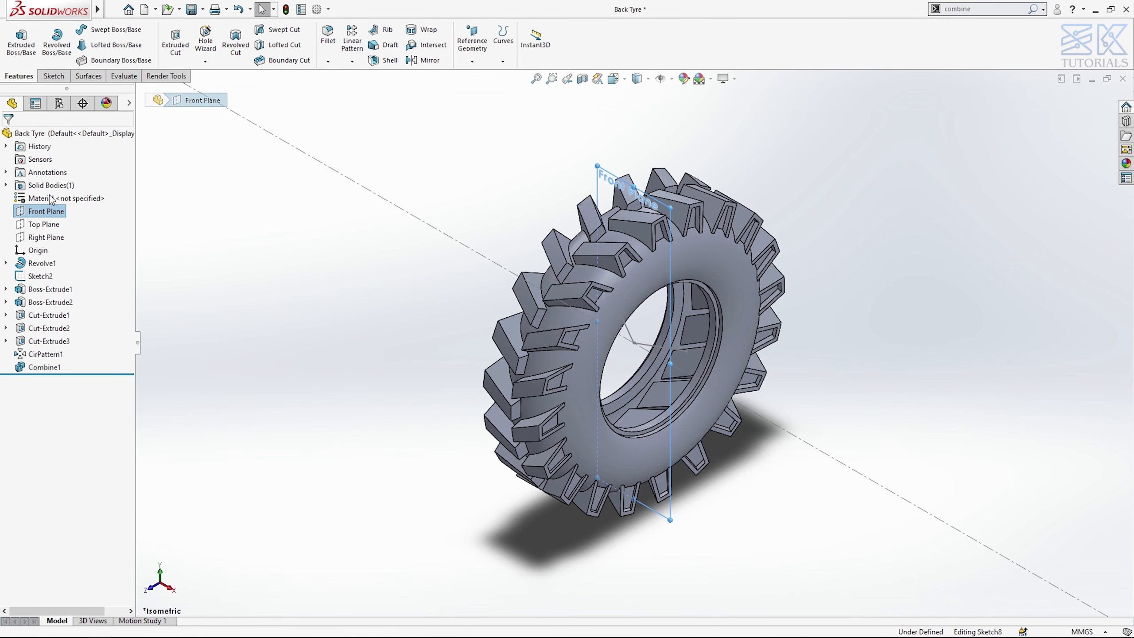
left_click(645, 80)
left_click(638, 145)
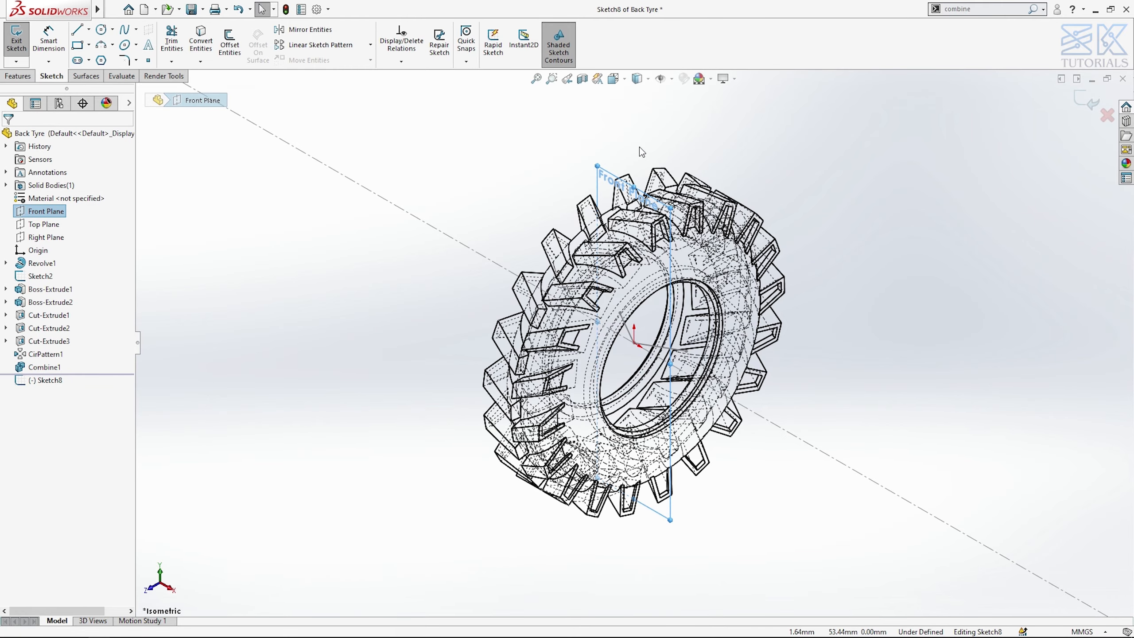
key("ctrl+8")
scroll(615, 216, "down", 8)
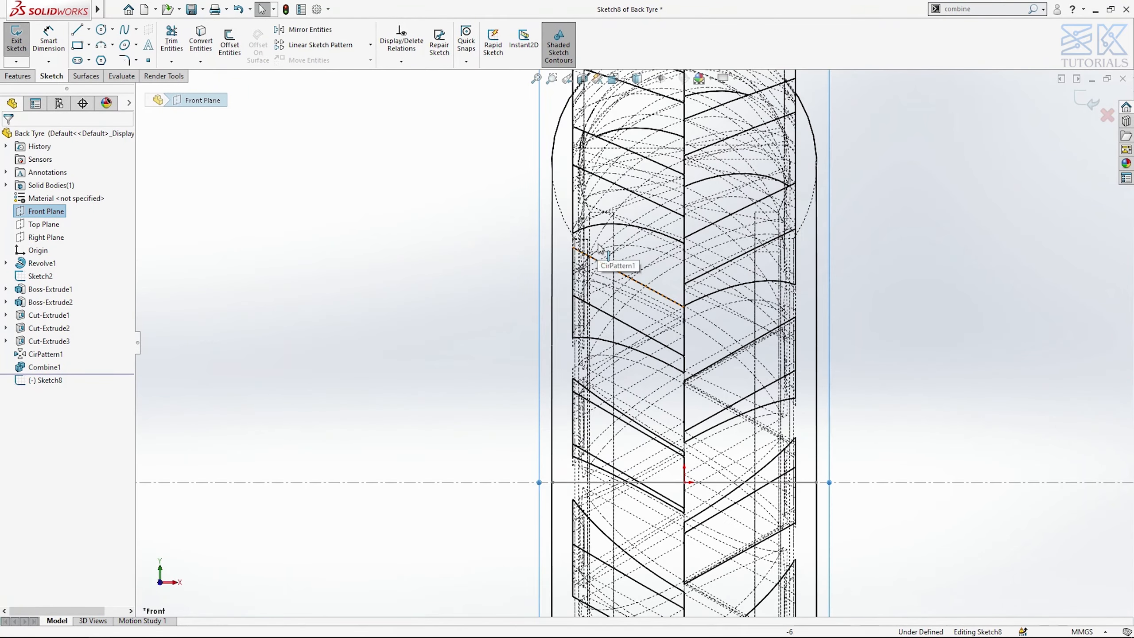
Step: Convert the tyre's inner cavity arc plus the short horizontal ledges and vertical rim edges on both sides into sketch entities
left_click(606, 209)
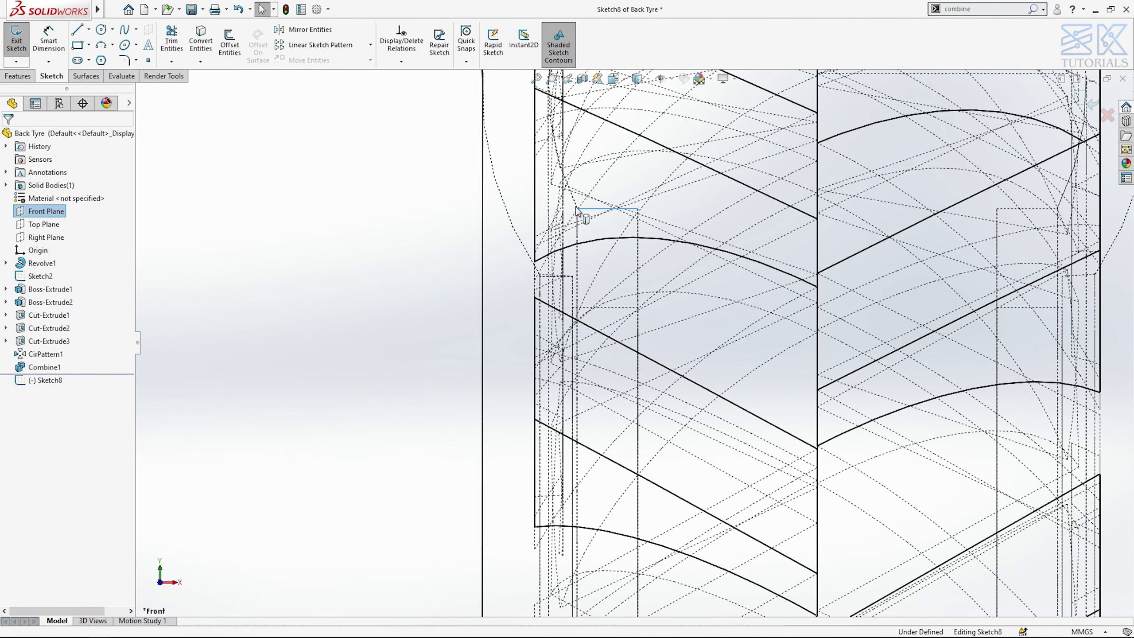
left_click(575, 205, "ctrl")
left_click(637, 237, "ctrl")
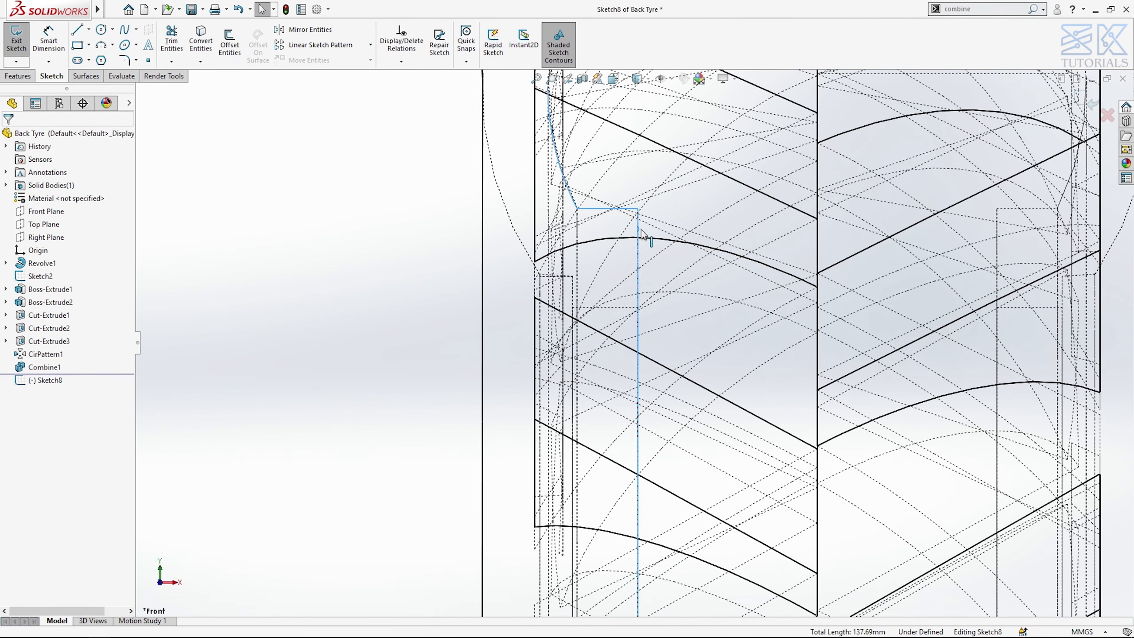
left_click(1007, 208, "ctrl")
left_click(998, 219, "ctrl")
left_click(202, 41)
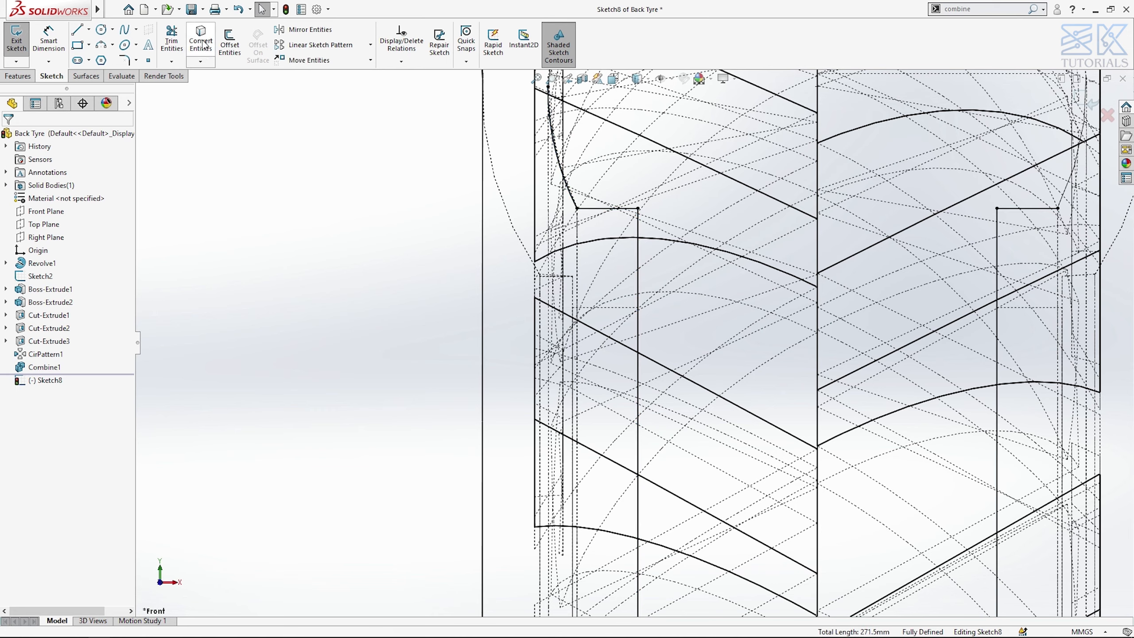
Step: Restore the shaded-with-edges display and extend the converted arc's open end to the outer endpoint of the opposite ledge
key("f")
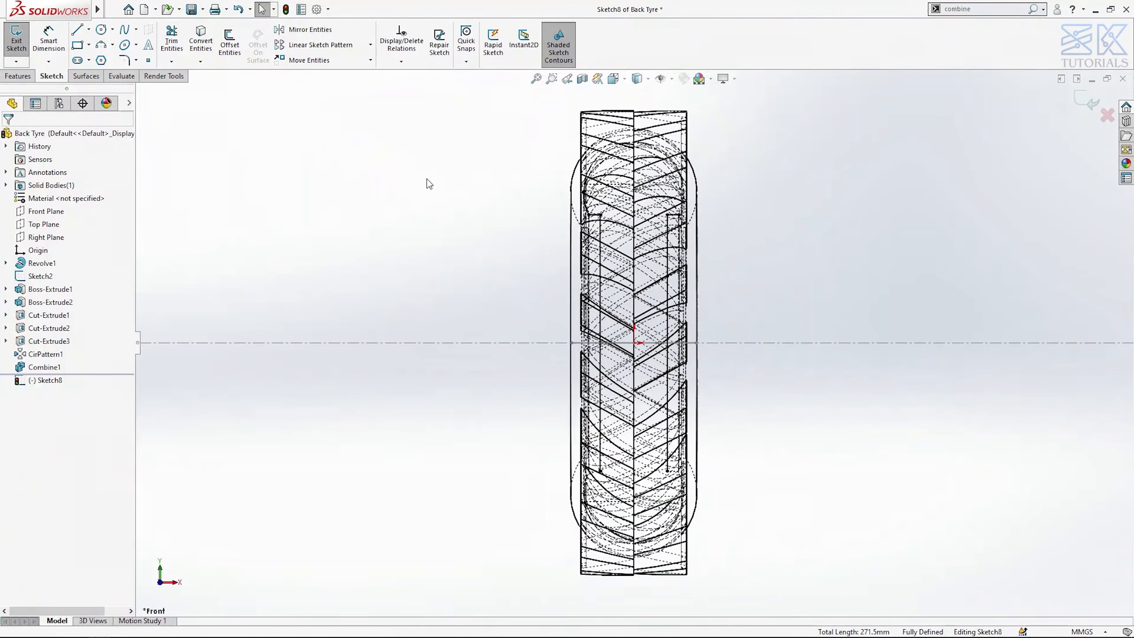
left_click(641, 85)
left_click(637, 96)
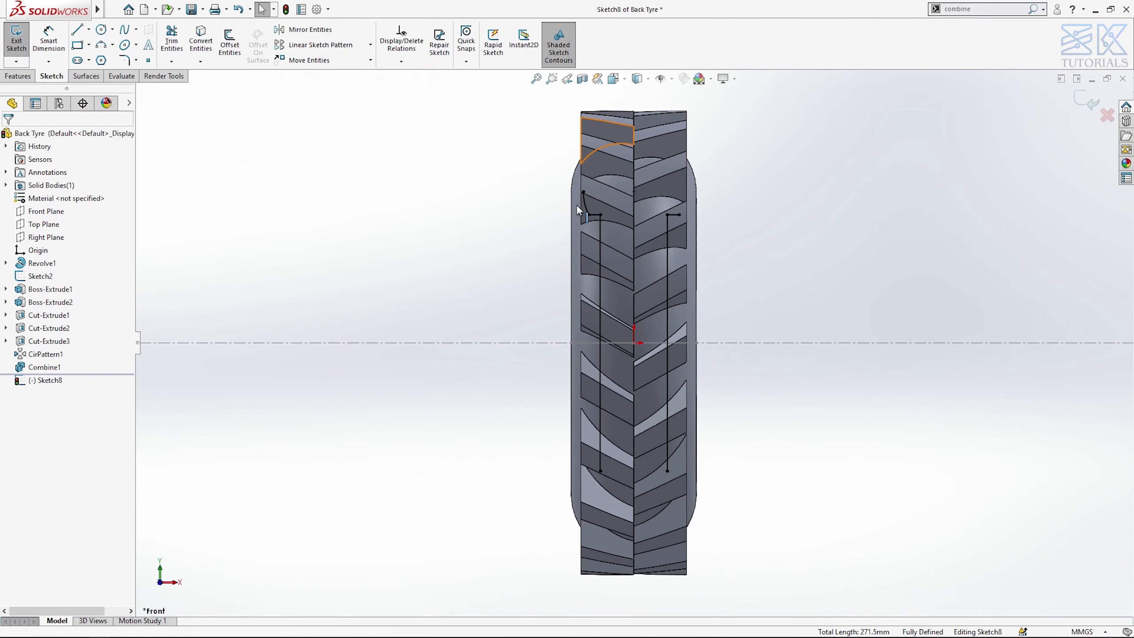
left_click_drag(585, 192, 680, 215)
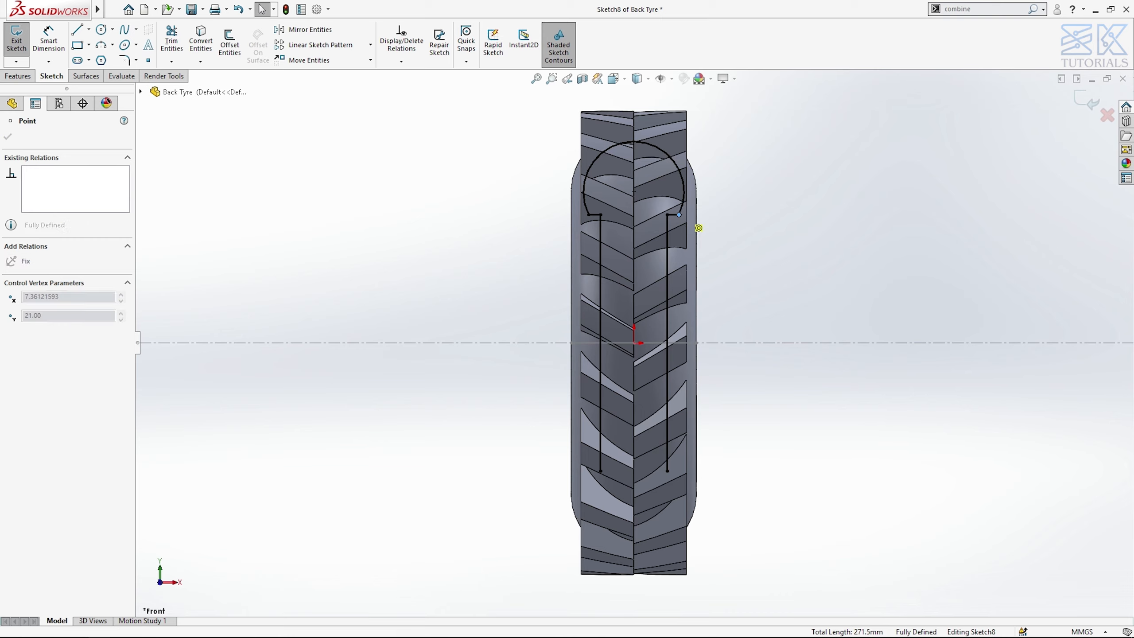
Step: Draw a horizontal line between the two vertical lines just below the ledges and trim away the vertical portions beneath it
key("l")
left_click(601, 229)
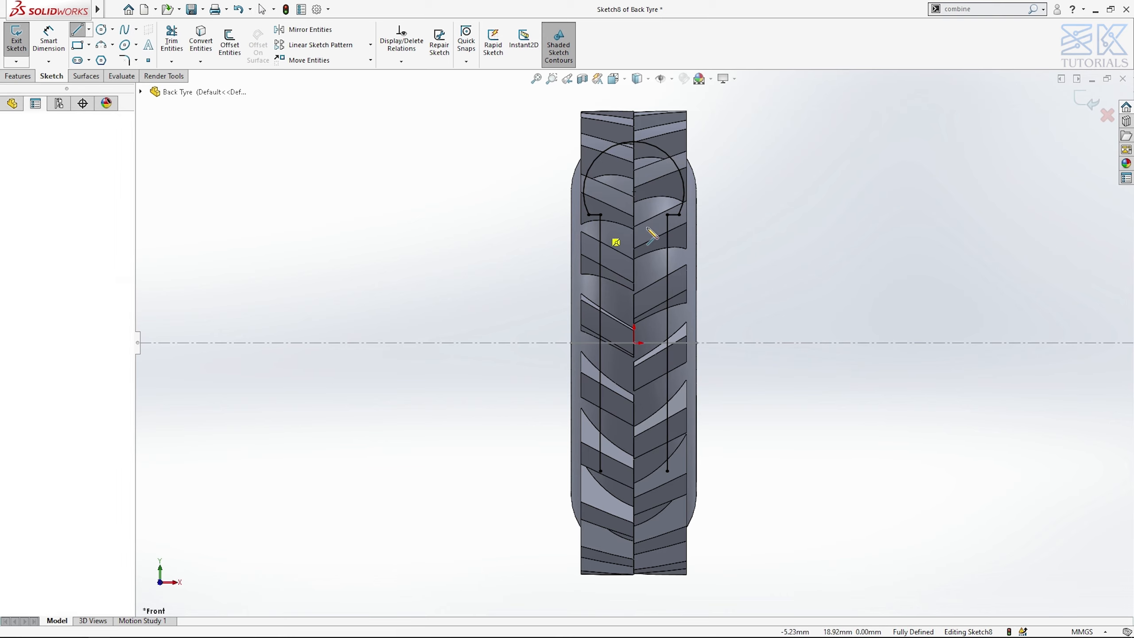
left_click(667, 227)
key("Escape")
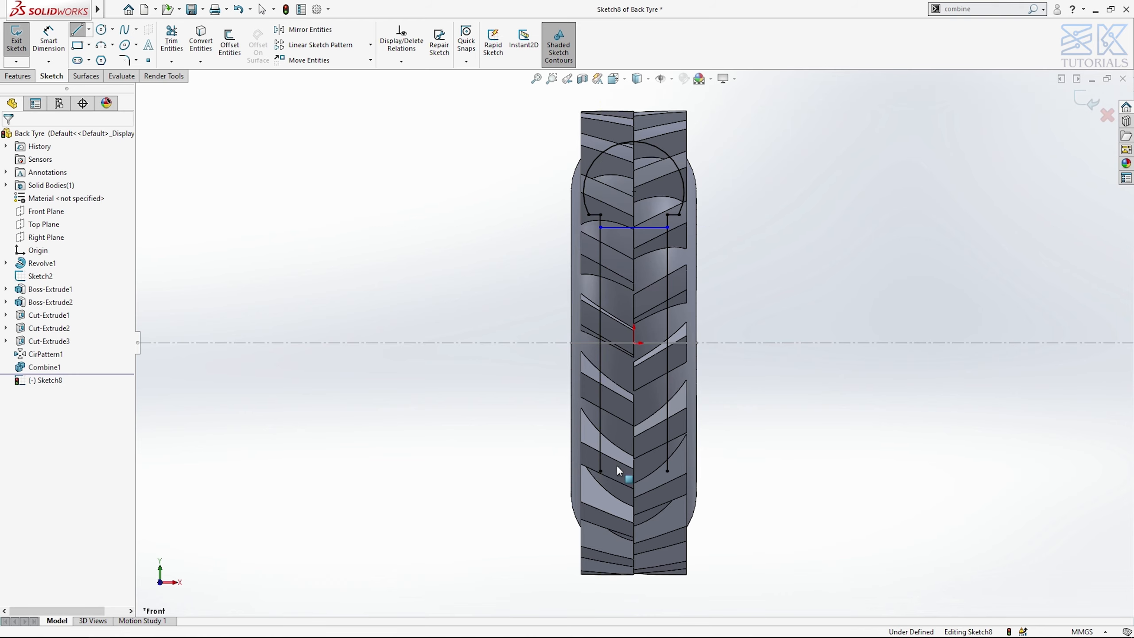
left_click(171, 41)
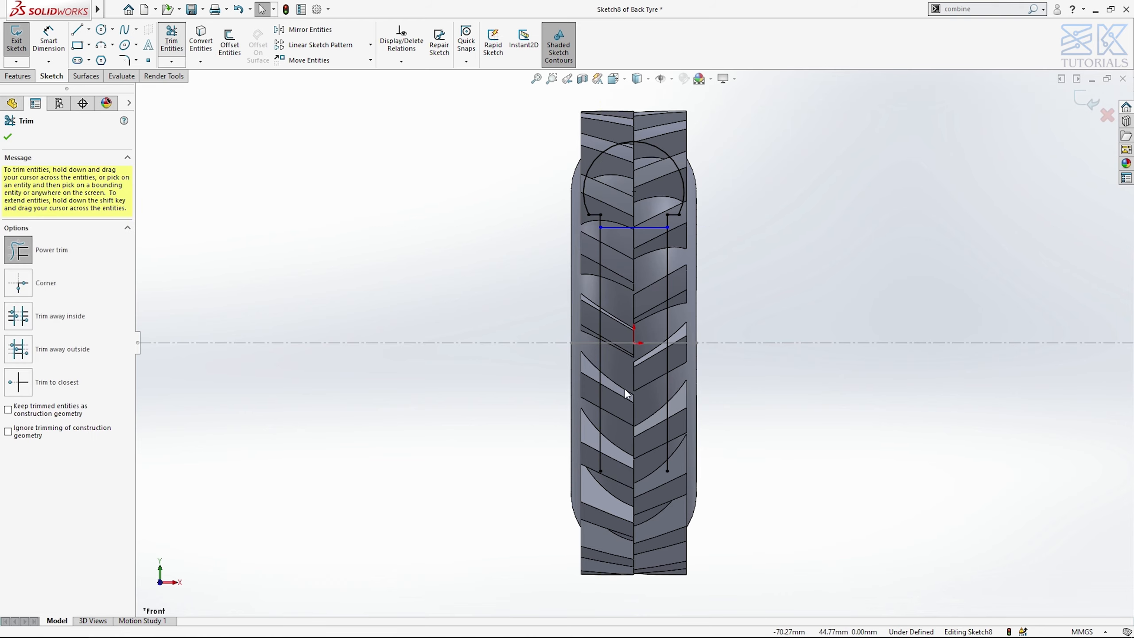
left_click_drag(724, 295, 756, 292)
key("Escape")
Step: Add an Equal relation between one short horizontal ledge line and its adjoining vertical line
scroll(632, 220, "down", 5)
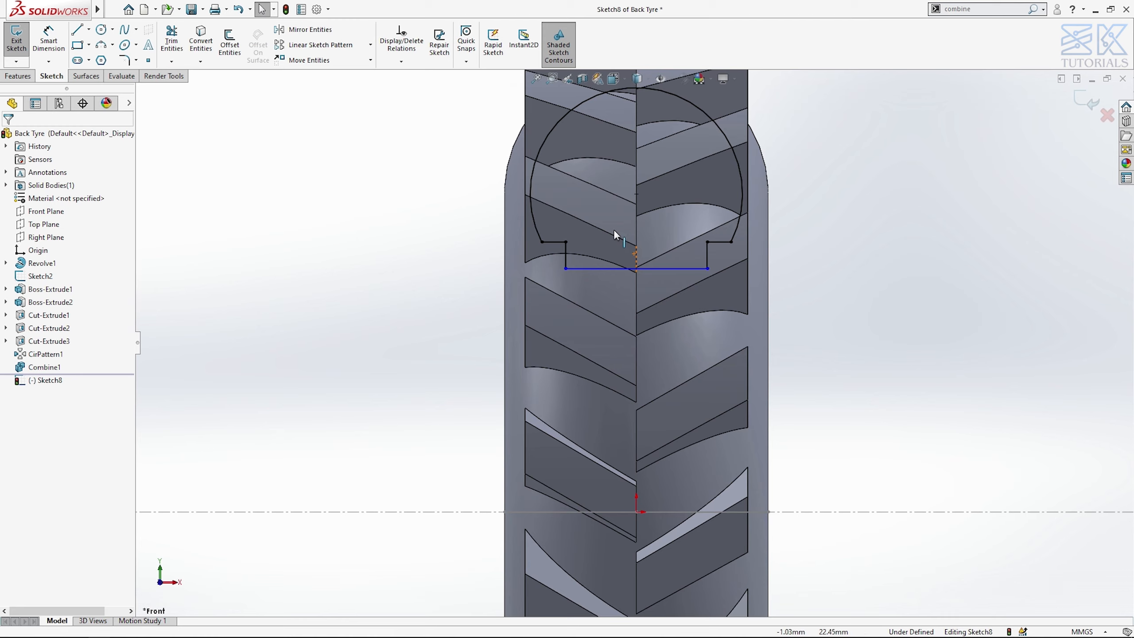
left_click_drag(582, 257, 542, 233)
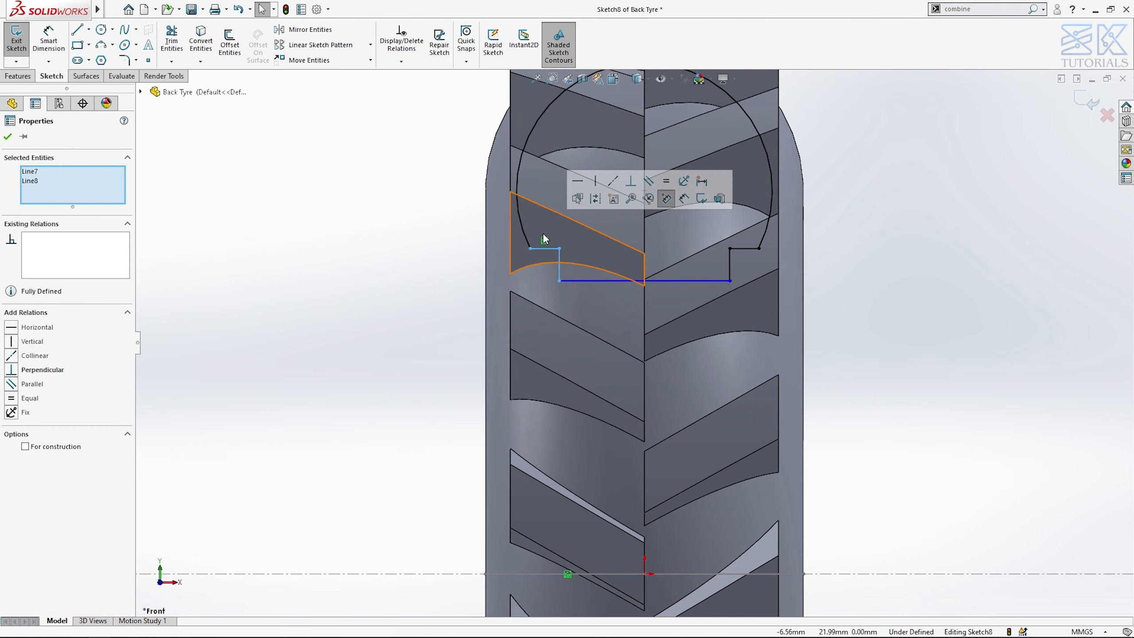
left_click(672, 182)
left_click(375, 243)
key("f")
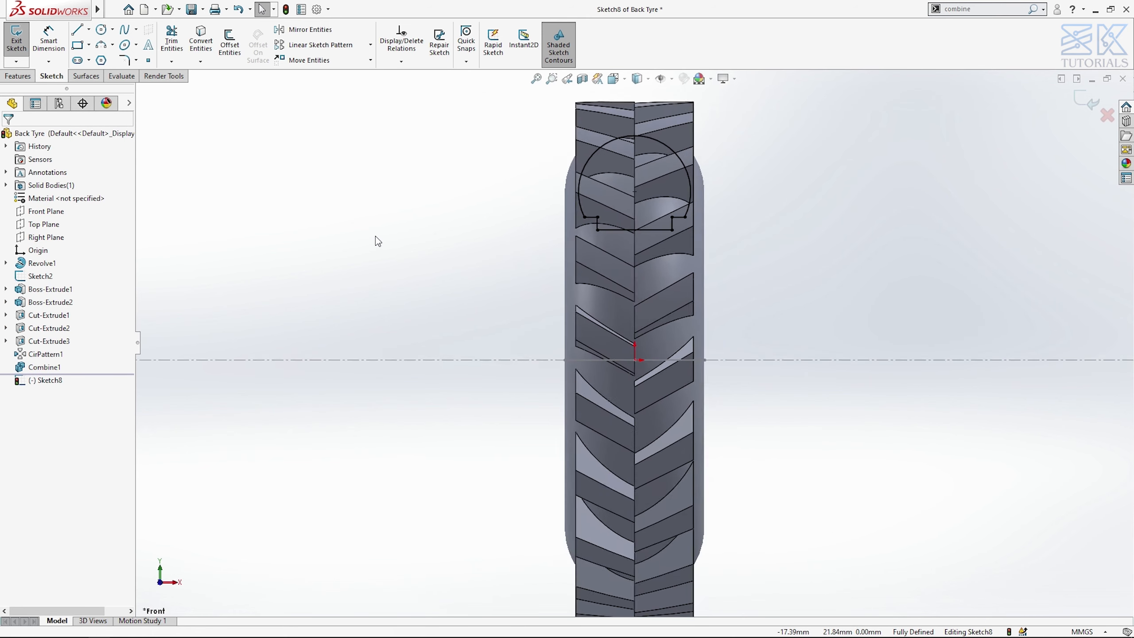
Step: Revolve-cut the closed profile 360 degrees about the Sketch2 centreline, and hide that sketch
left_click(18, 75)
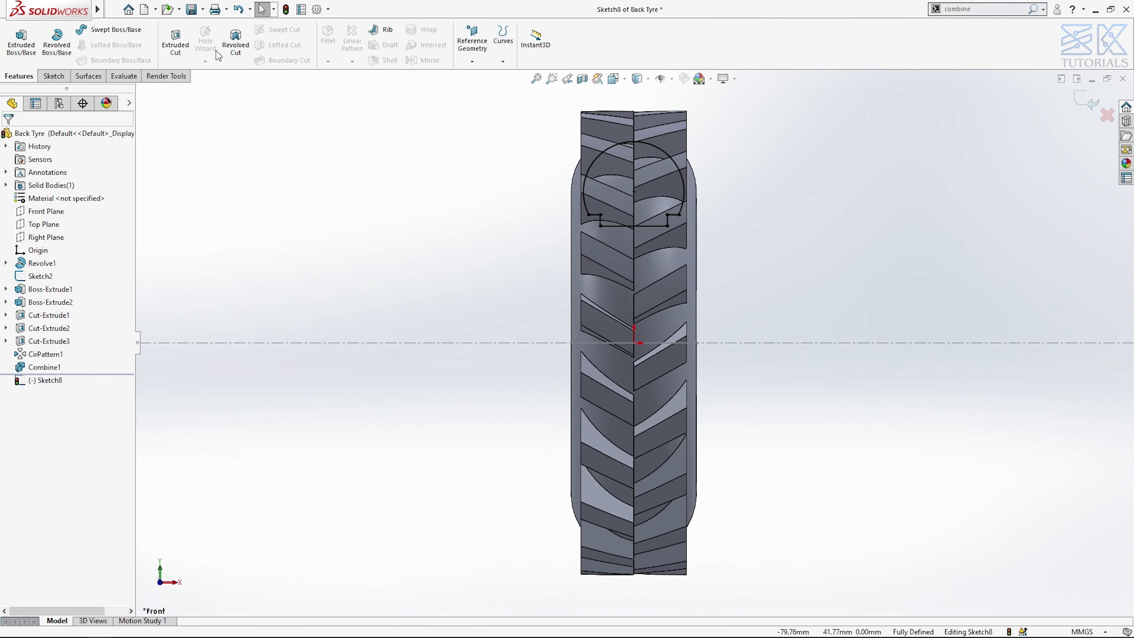
left_click(499, 343)
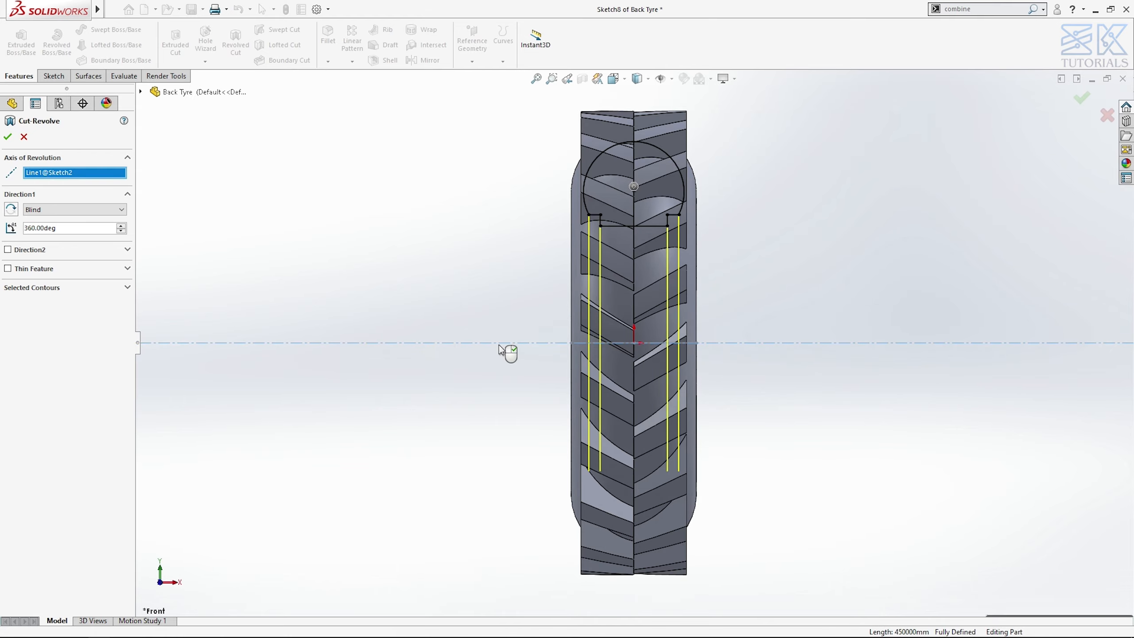
right_click(499, 344)
middle_click_drag(501, 547, 492, 553)
key("ctrl+7")
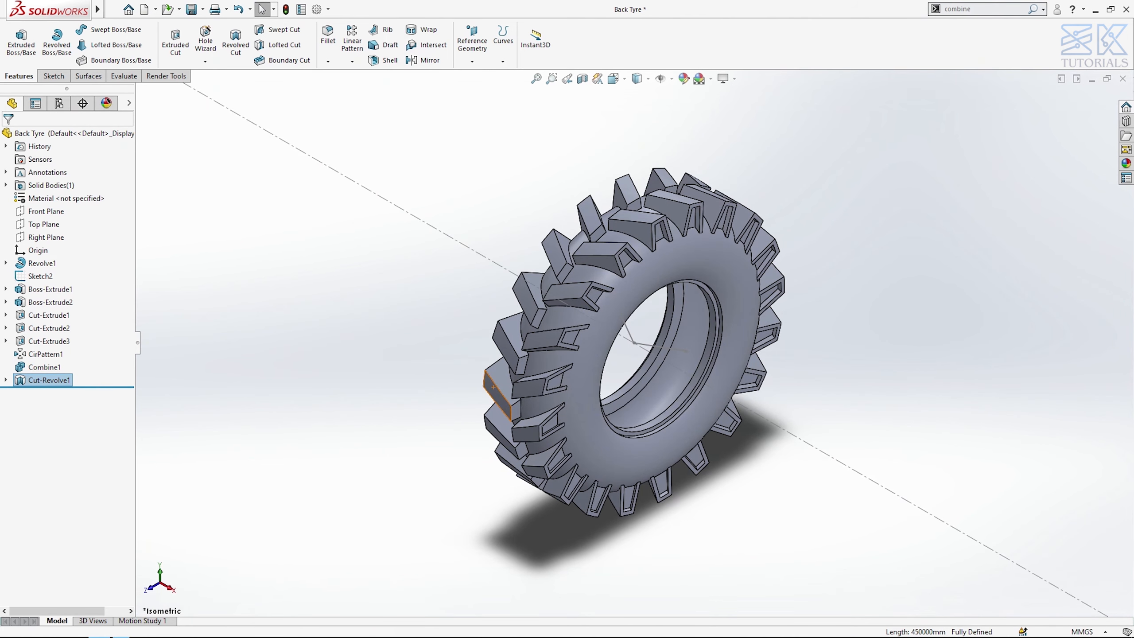
left_click(824, 452)
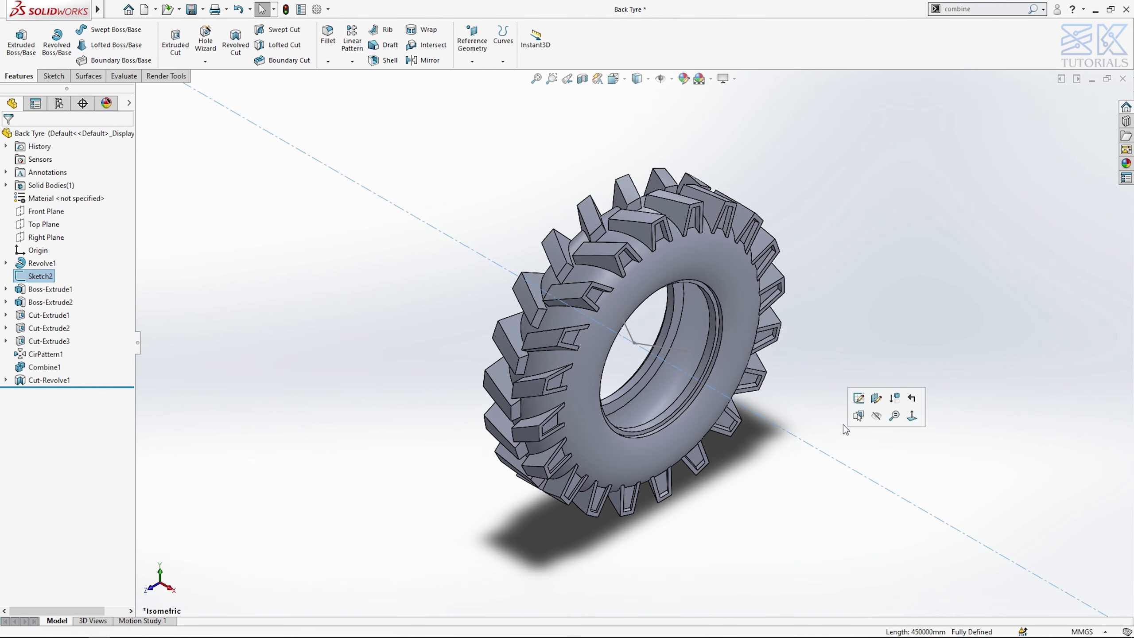
left_click(876, 417)
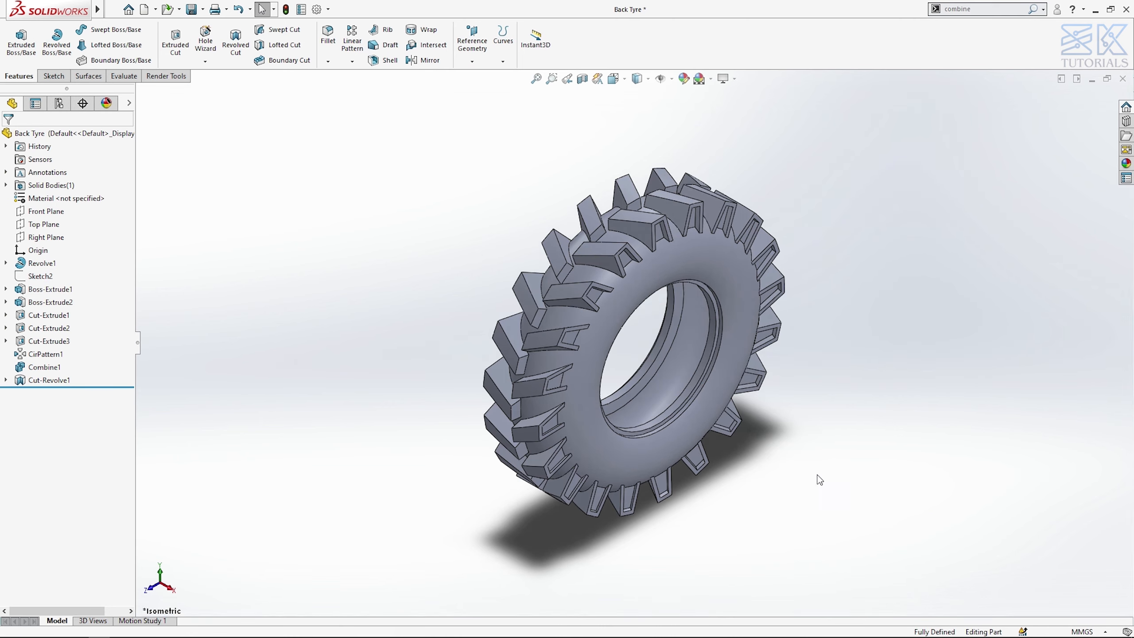
Step: Apply the matte rubber appearance to the entire Back Tyre part
left_click(1126, 163)
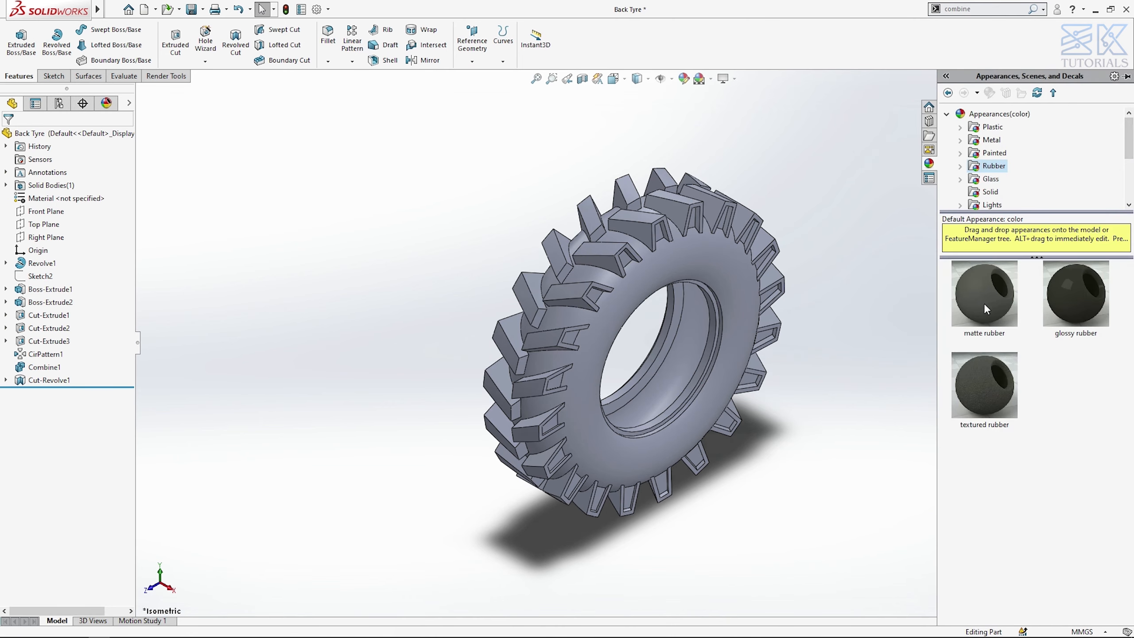
left_click_drag(983, 303, 737, 285)
left_click(754, 287)
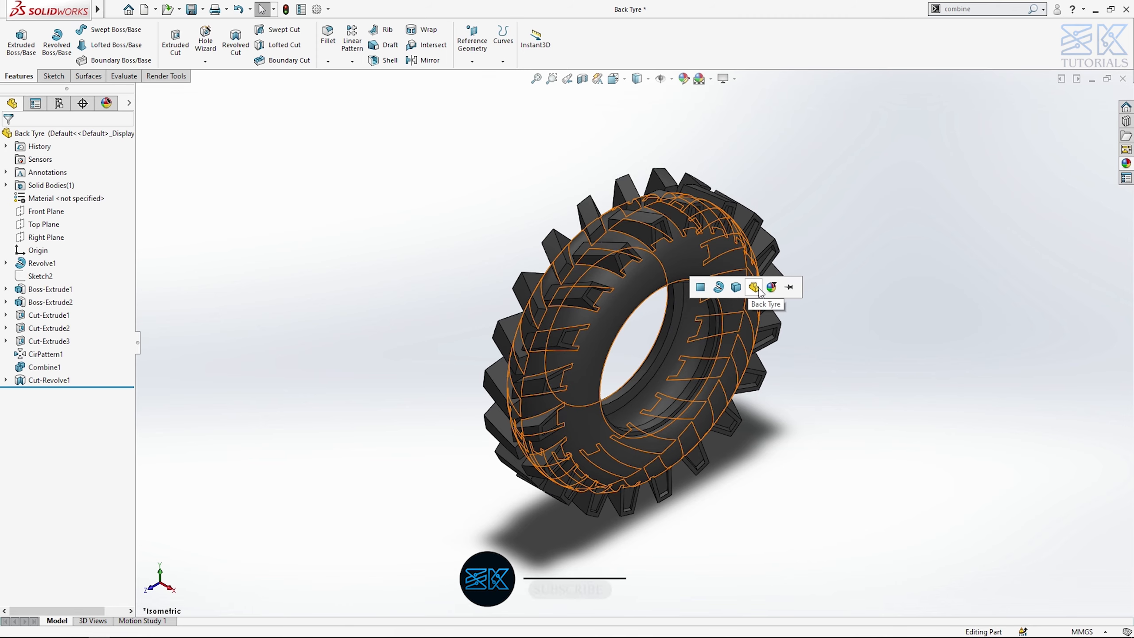